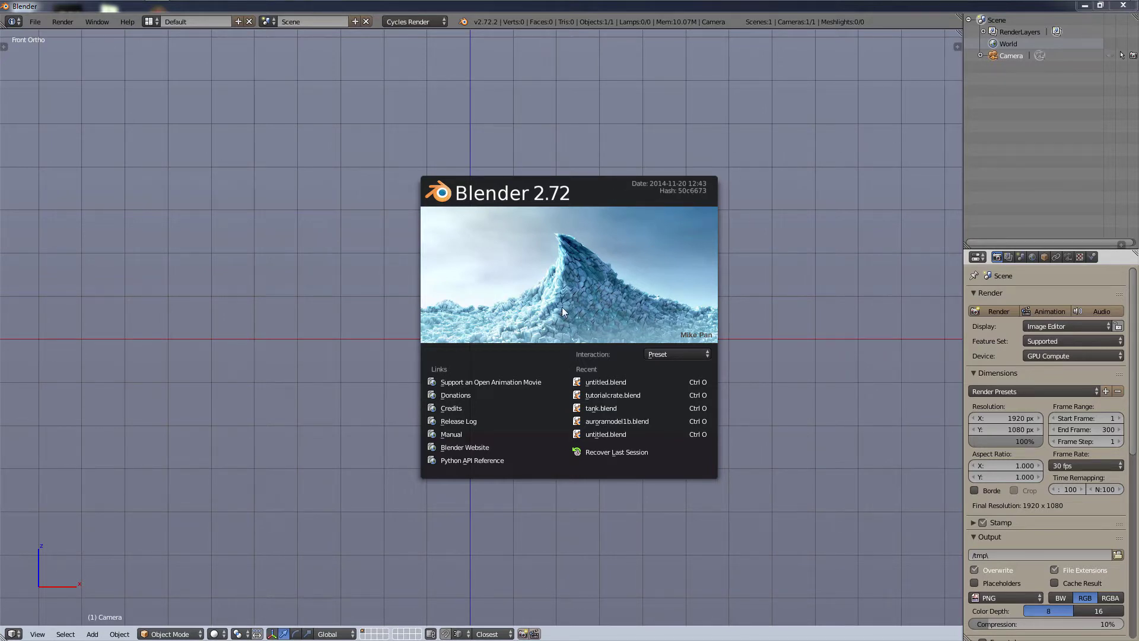
# Step: Dismiss the splash screen and snap the 3D cursor to the center of the scene
pyautogui.click(589, 249)
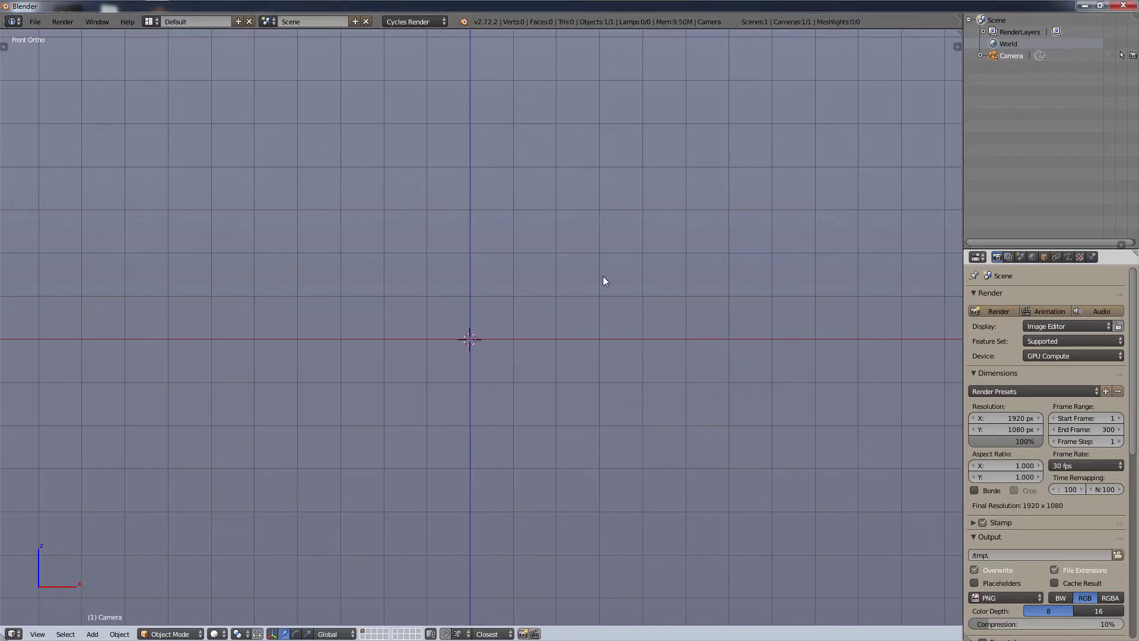
pyautogui.moveTo(603, 281); pyautogui.dragTo(639, 479, button='middle')
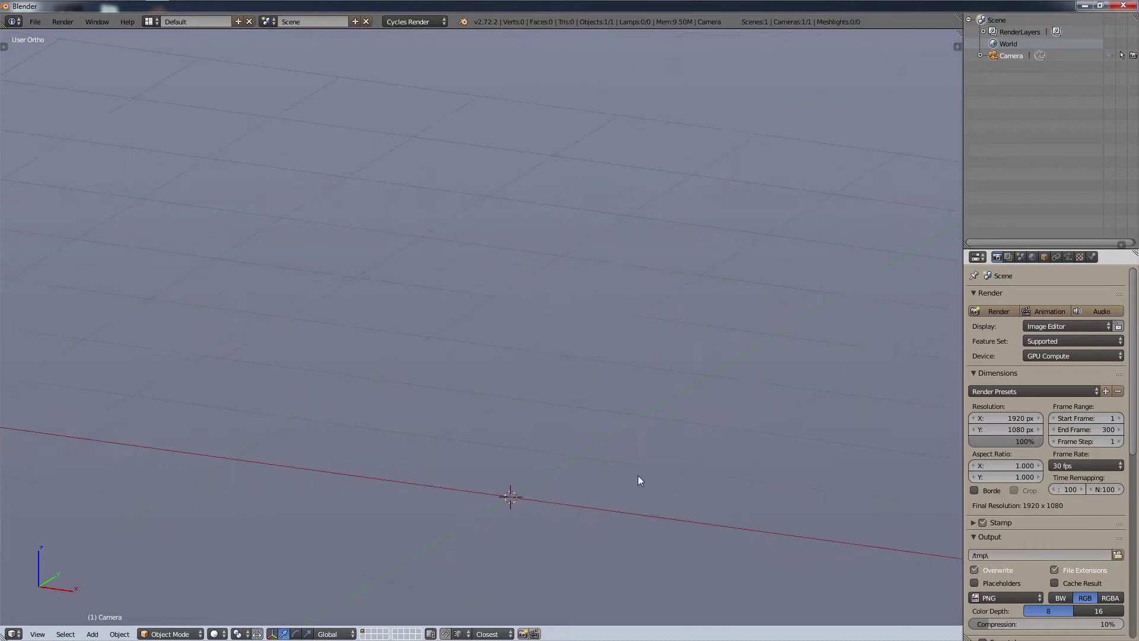
pyautogui.scroll(-6, 600, 451)
pyautogui.scroll(1, 617, 402)
pyautogui.scroll(3, 618, 401)
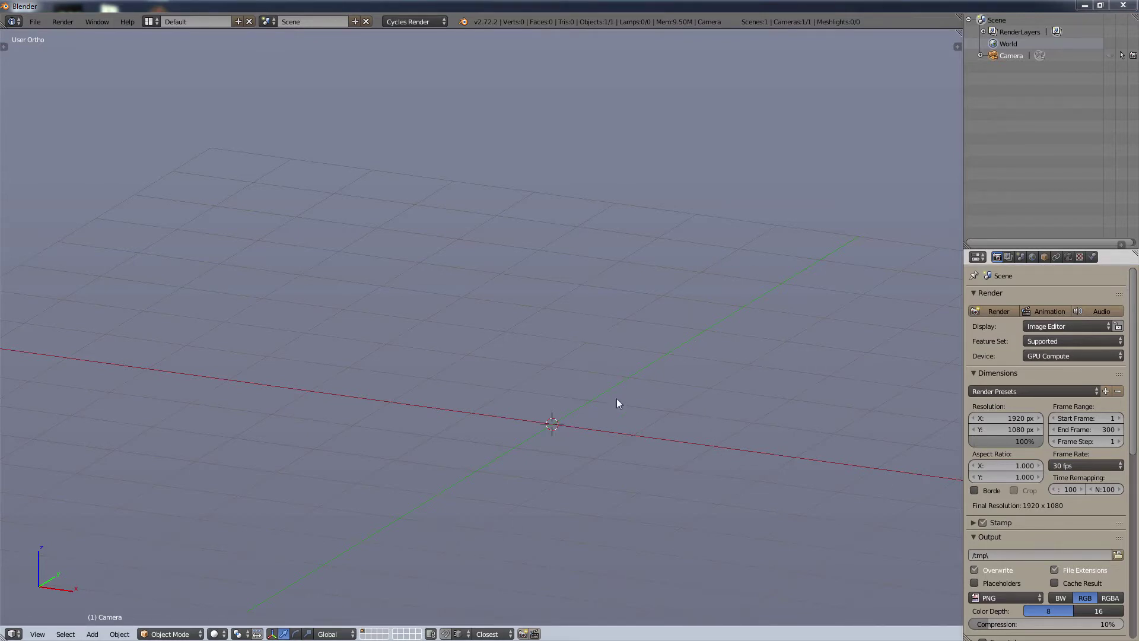
pyautogui.click(570, 417)
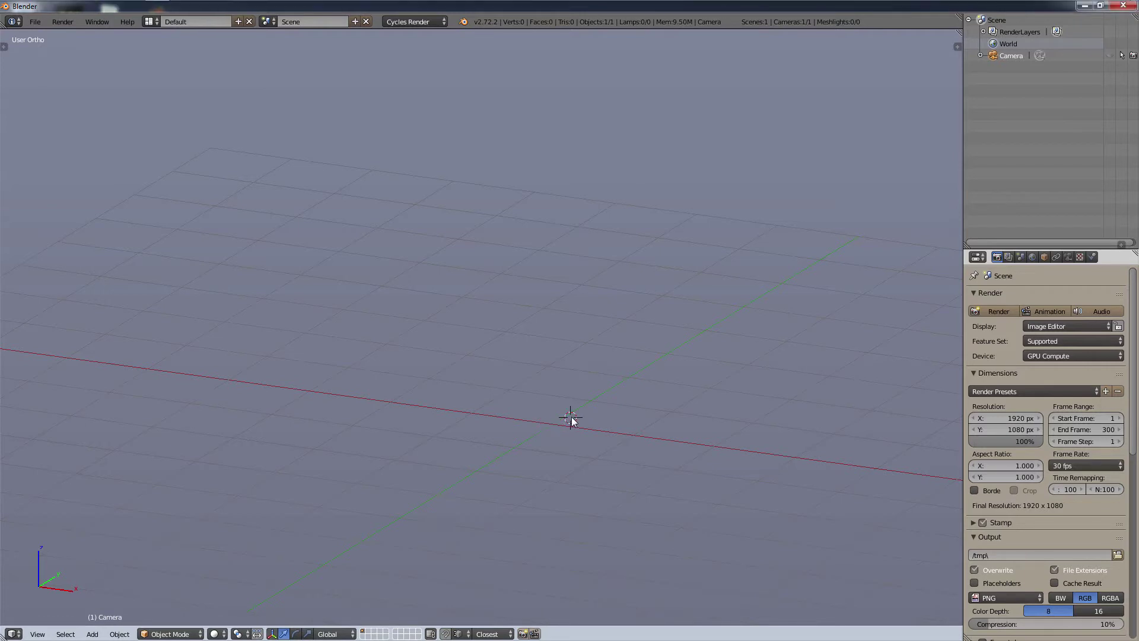
pyautogui.hotkey('shift', 'a')
pyautogui.hotkey('shift', 's')
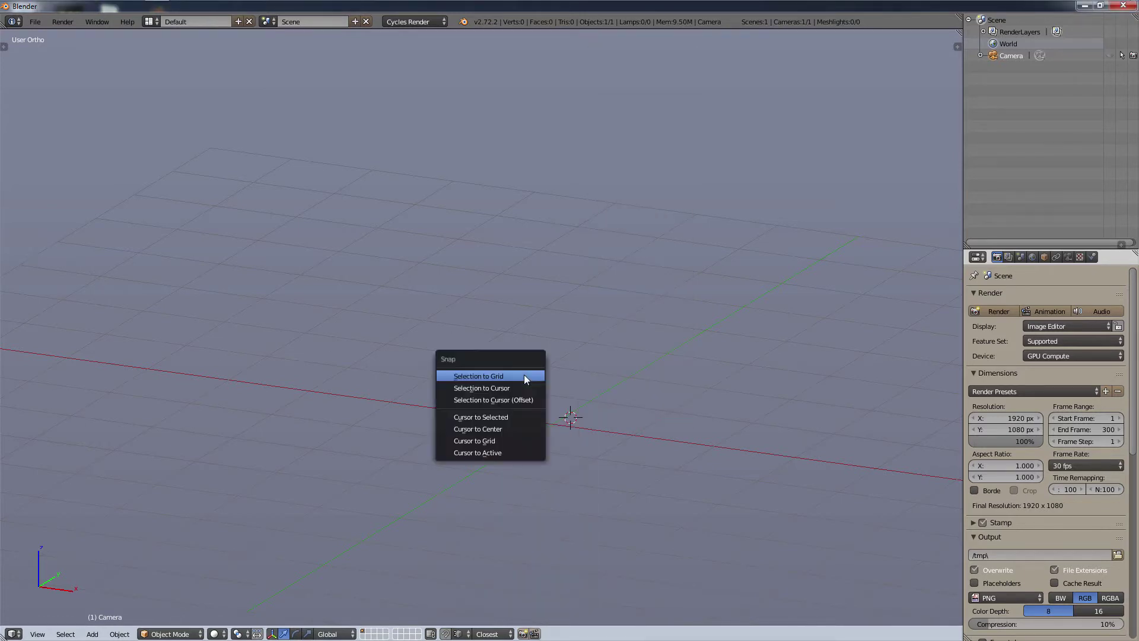
pyautogui.click(514, 429)
# Step: Add a mesh plane at the scene center and scale it up about 8 times as a floor
pyautogui.hotkey('shift', 'a')
pyautogui.moveTo(514, 429)
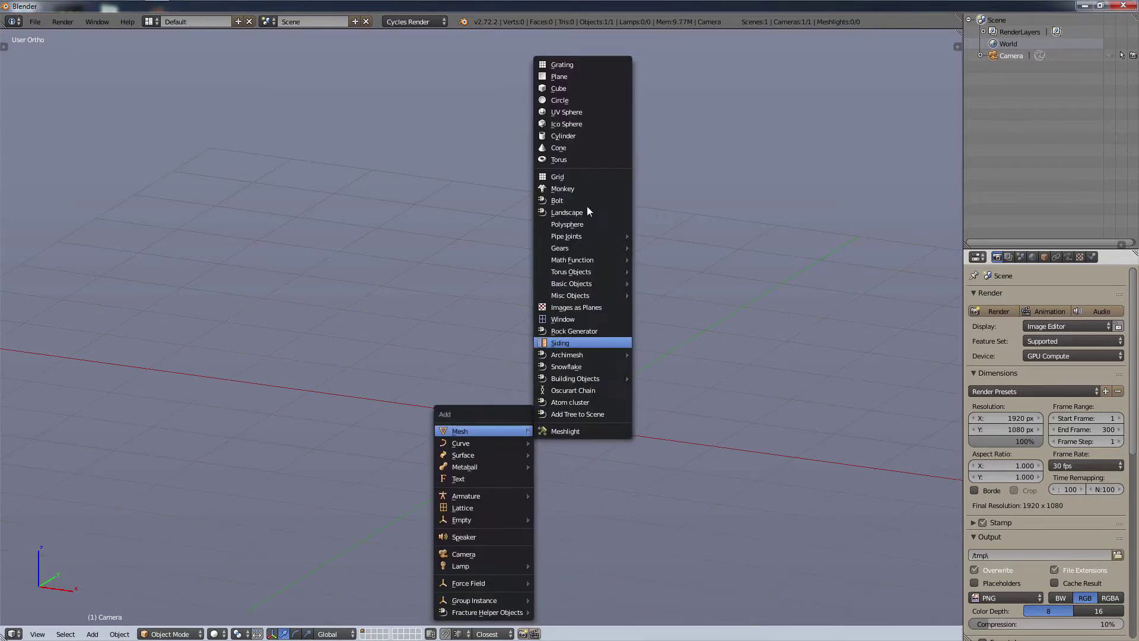
pyautogui.click(590, 78)
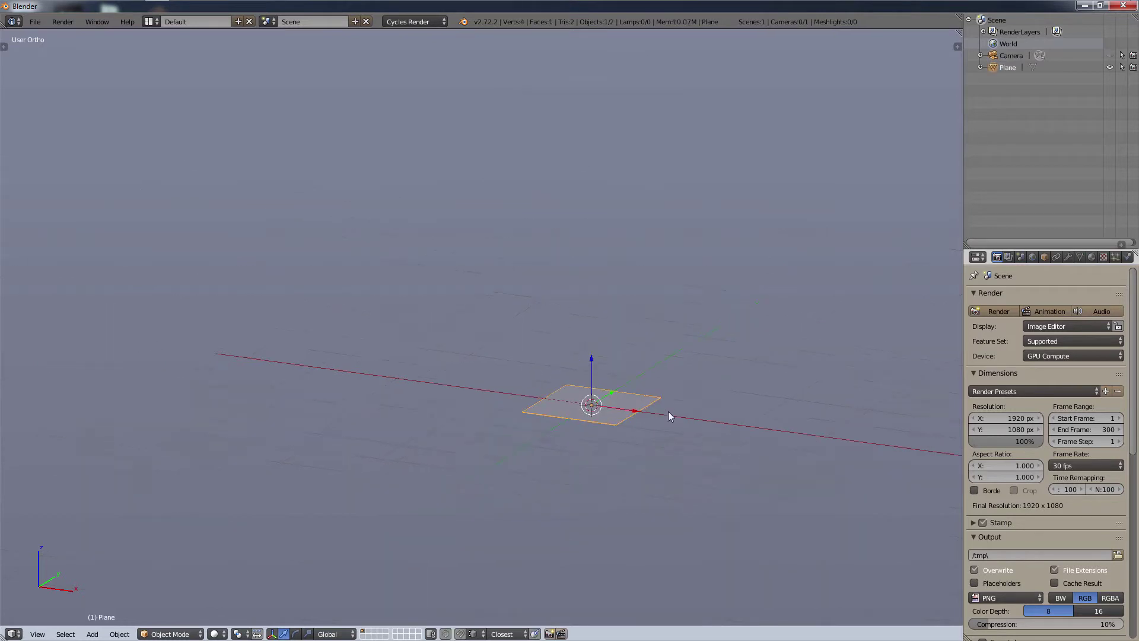
pyautogui.press('s')
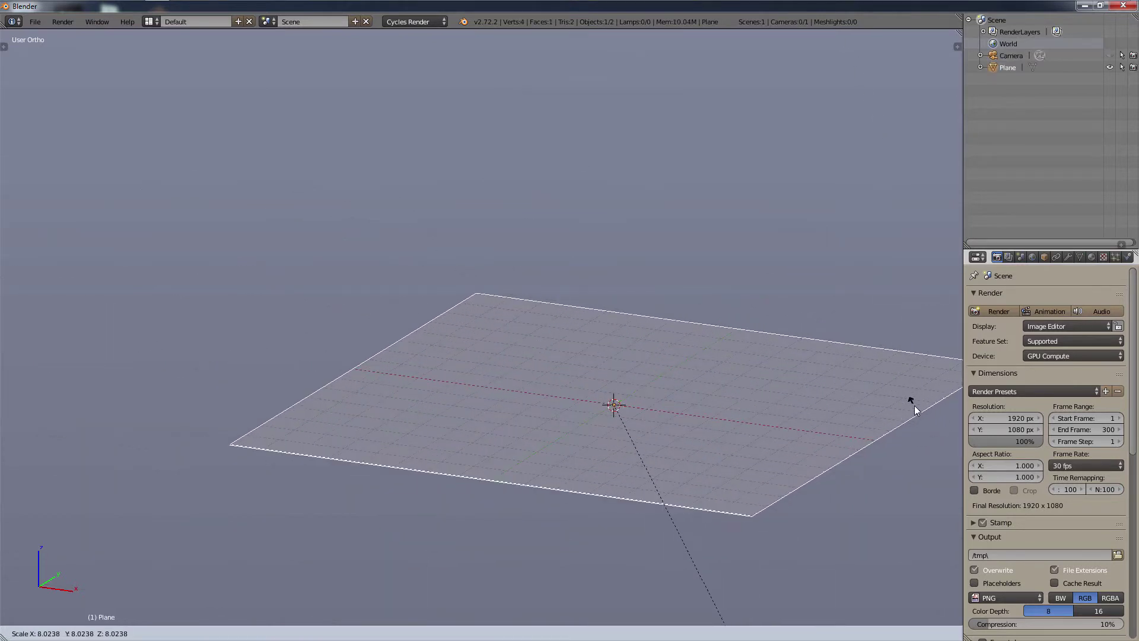
pyautogui.click(911, 402)
pyautogui.scroll(4, 714, 399)
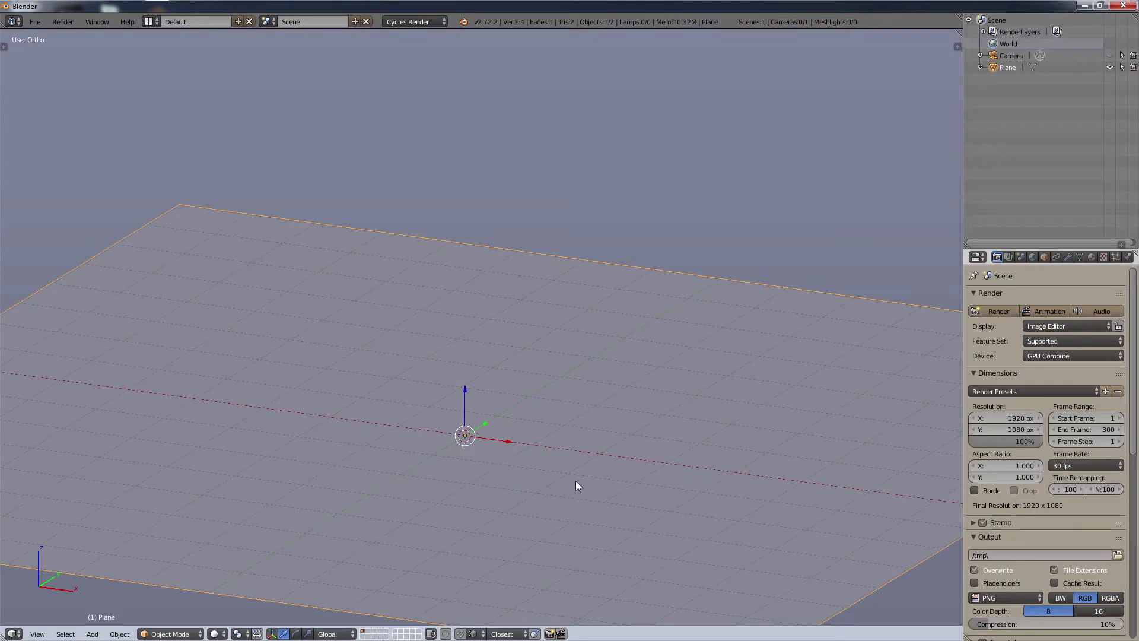
pyautogui.scroll(-5, 576, 482)
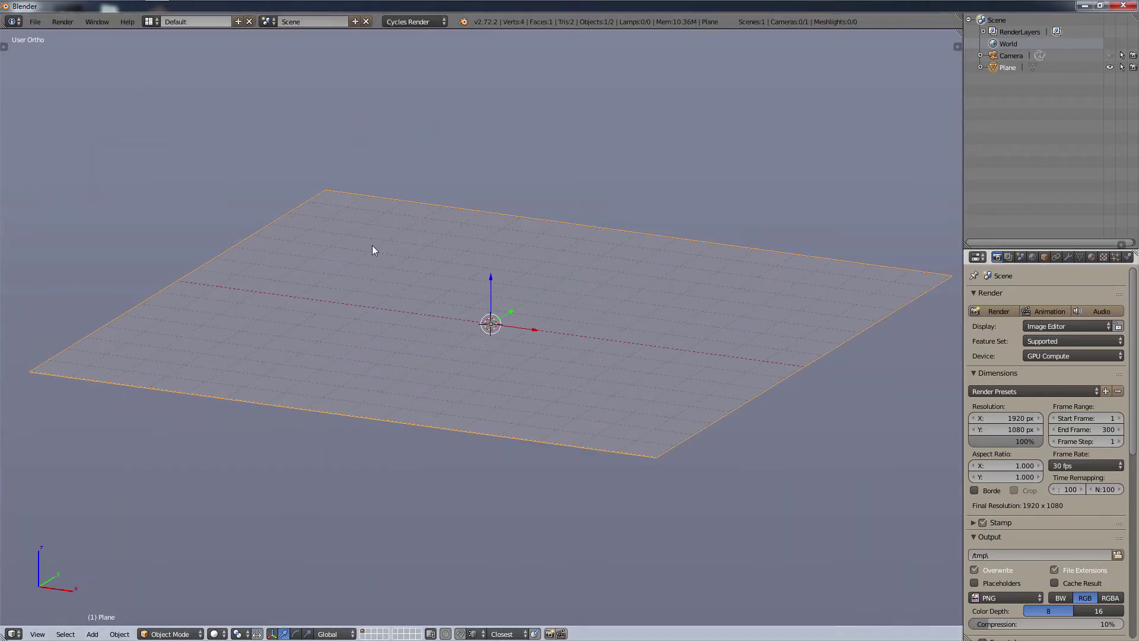
pyautogui.scroll(4, 534, 262)
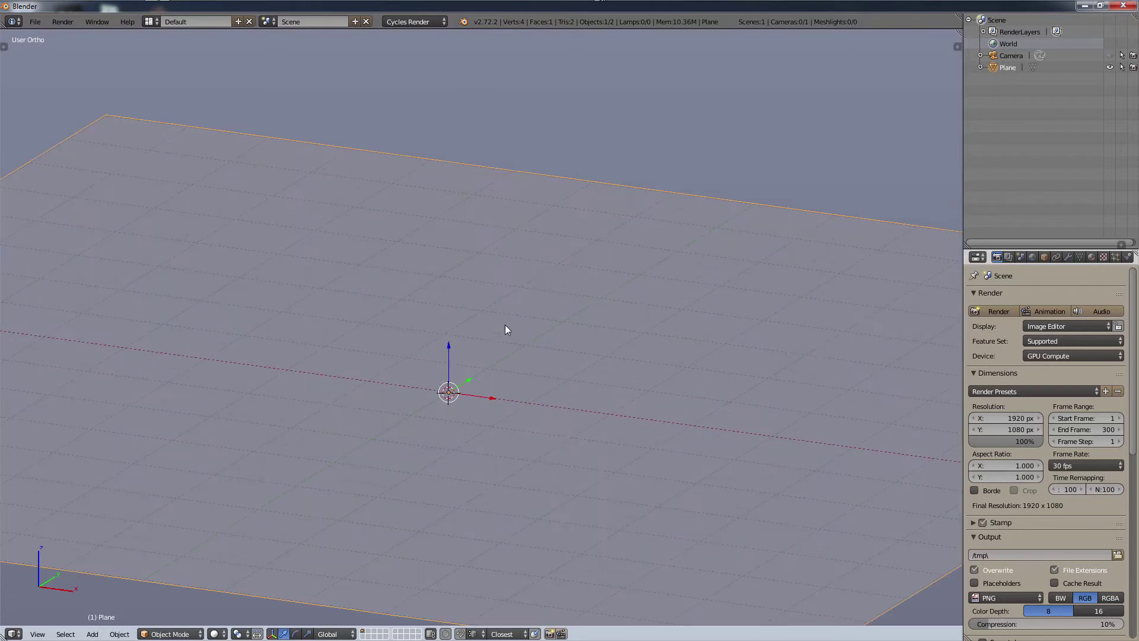
pyautogui.scroll(-4, 618, 290)
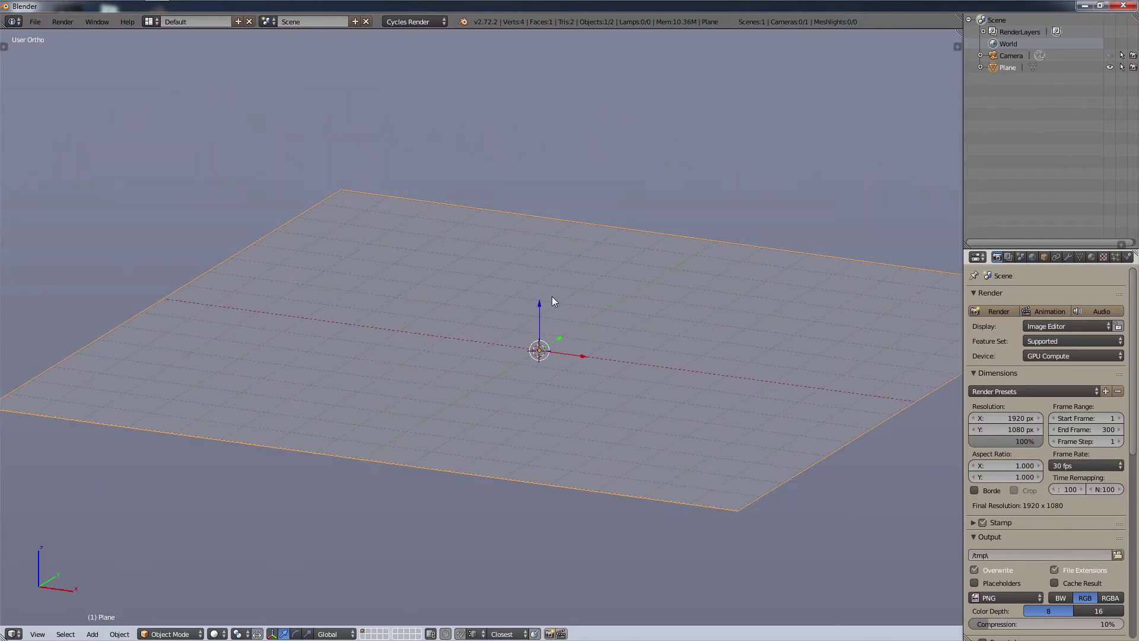
# Step: Start the Screencast Keys display in the 3D view, leaving both side shelves hidden
pyautogui.press('t')
pyautogui.press('n')
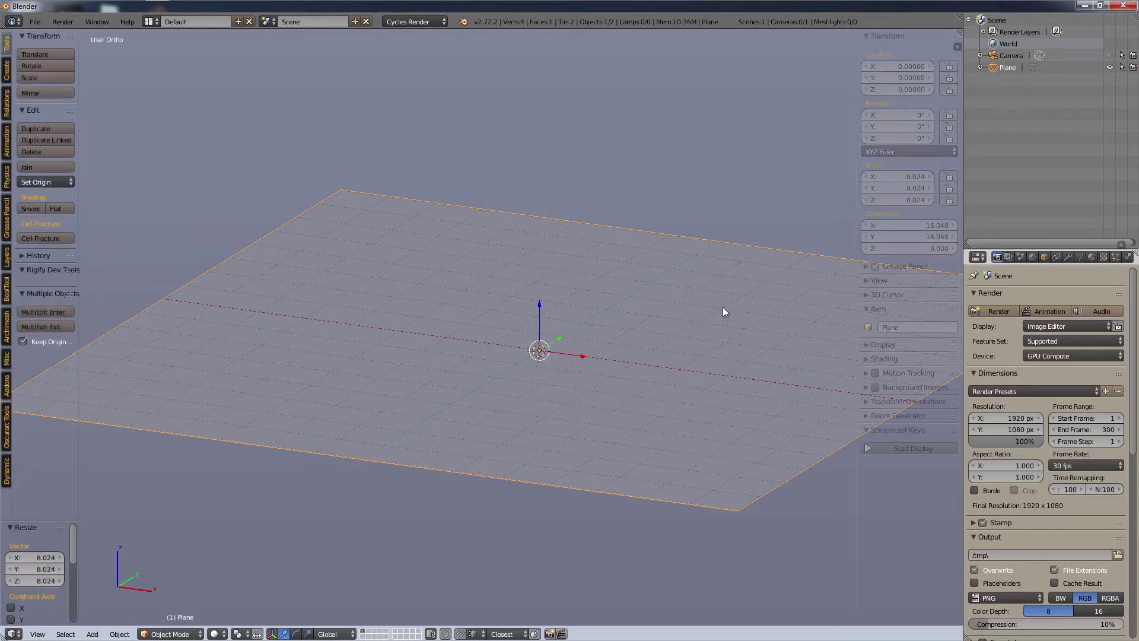
pyautogui.click(884, 449)
pyautogui.press('t')
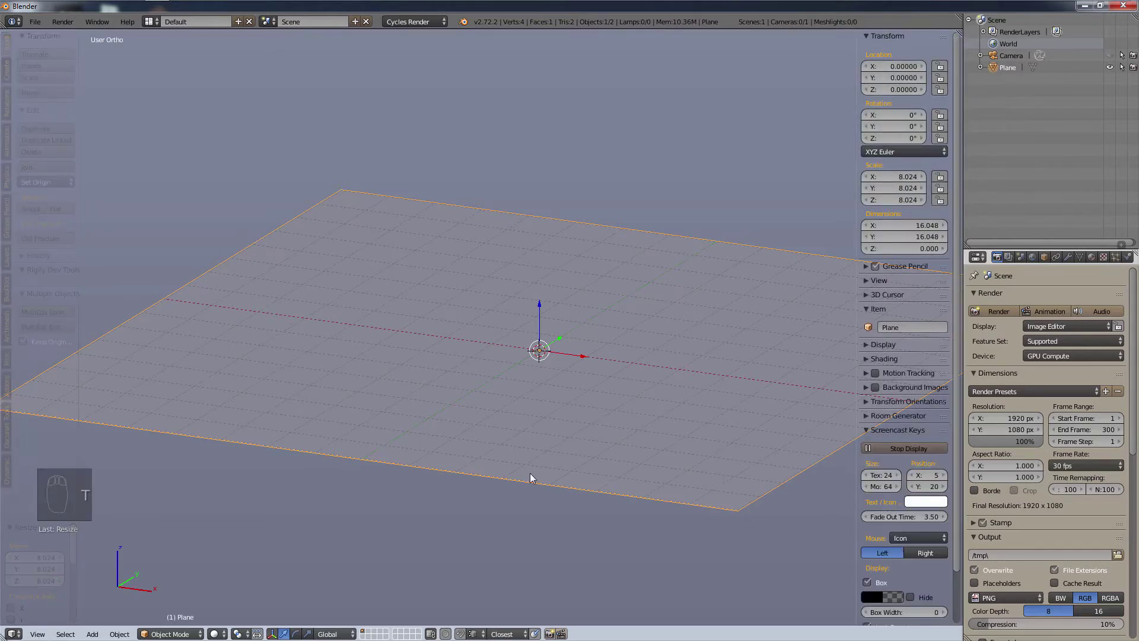
pyautogui.press('n')
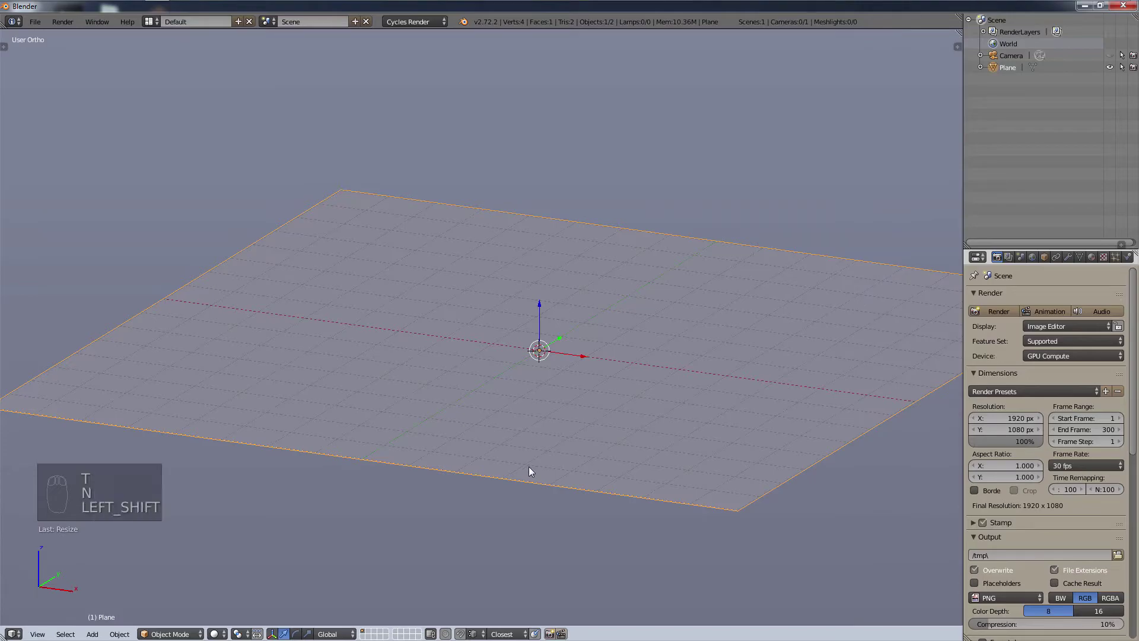
pyautogui.hotkey('shift', 'F1')
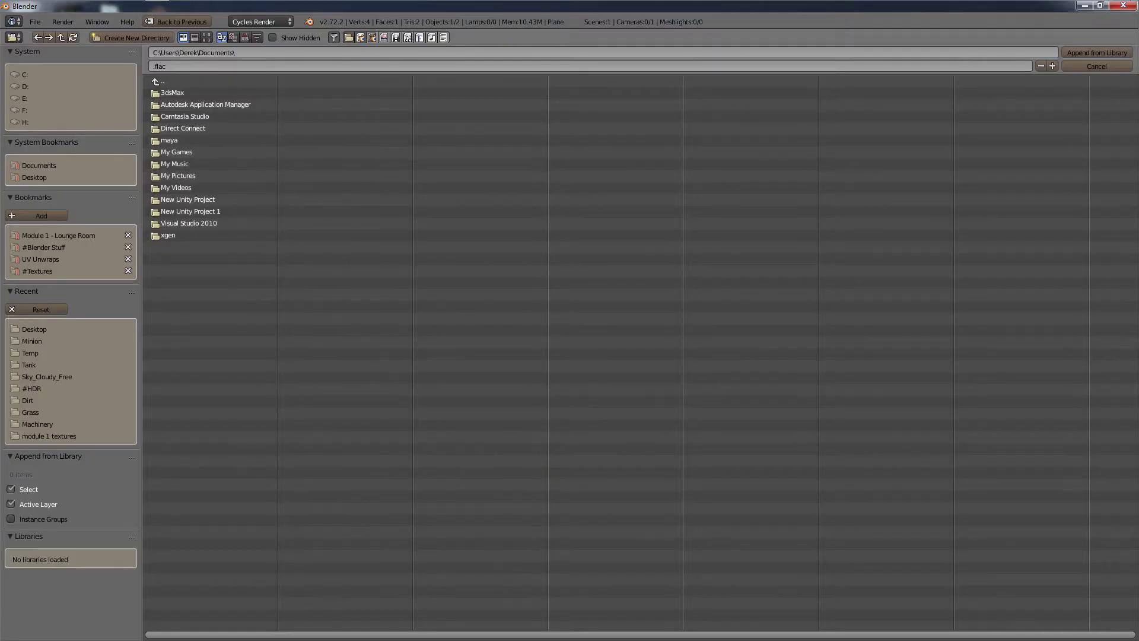
pyautogui.click(1098, 66)
pyautogui.scroll(5, 593, 299)
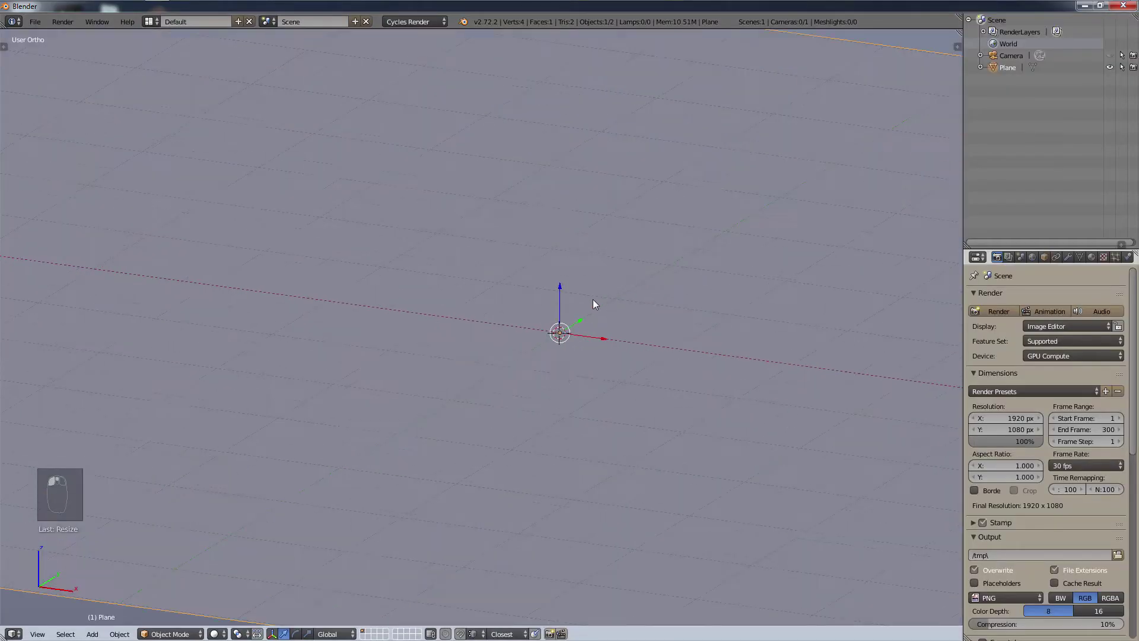
pyautogui.scroll(-4, 570, 303)
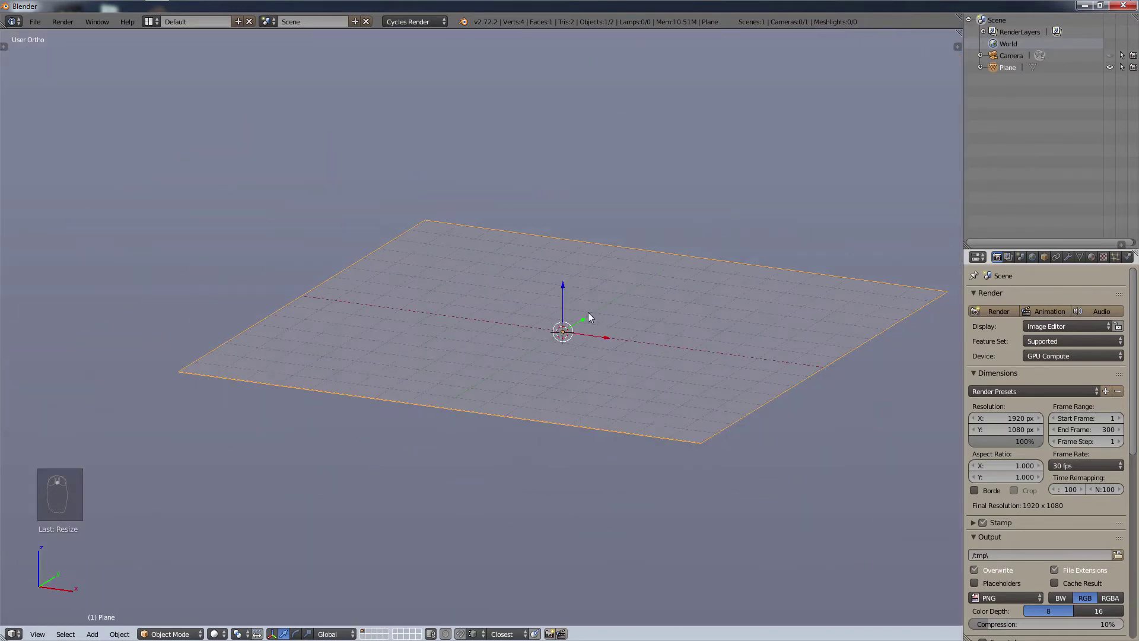
# Step: Place the 3D cursor on the floor plane, between its center and its front corner
pyautogui.click(794, 351)
pyautogui.click(673, 396)
pyautogui.click(531, 368)
pyautogui.click(396, 359)
pyautogui.moveTo(421, 312); pyautogui.dragTo(651, 439)
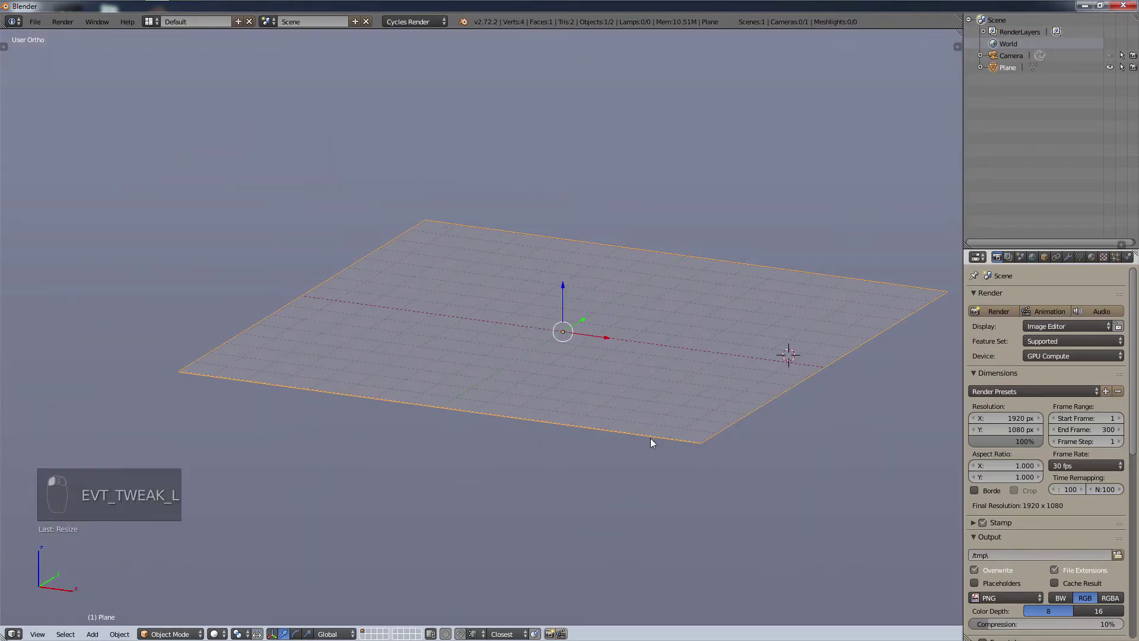
pyautogui.scroll(2, 571, 328)
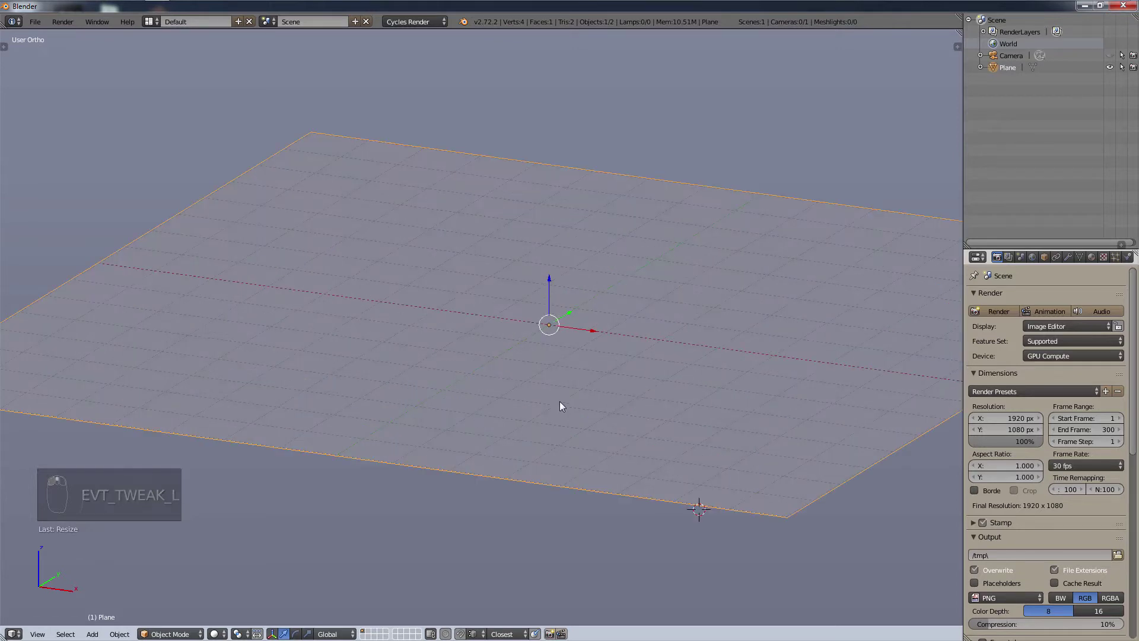
pyautogui.press('shift')
pyautogui.click(639, 450)
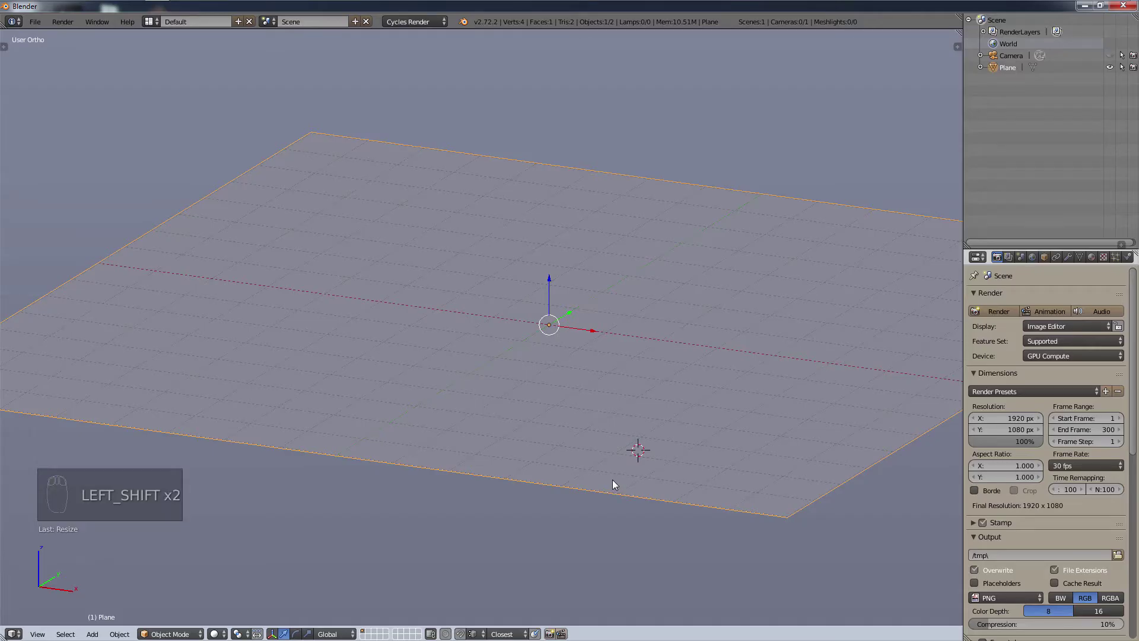
# Step: Append the triple_sofa group from Architecture_Academy_Triple_Sofa.blend in the bookmarked Module 1 - Lounge Room folder's module 1 .blends subfolder
pyautogui.hotkey('shift', 'F1')
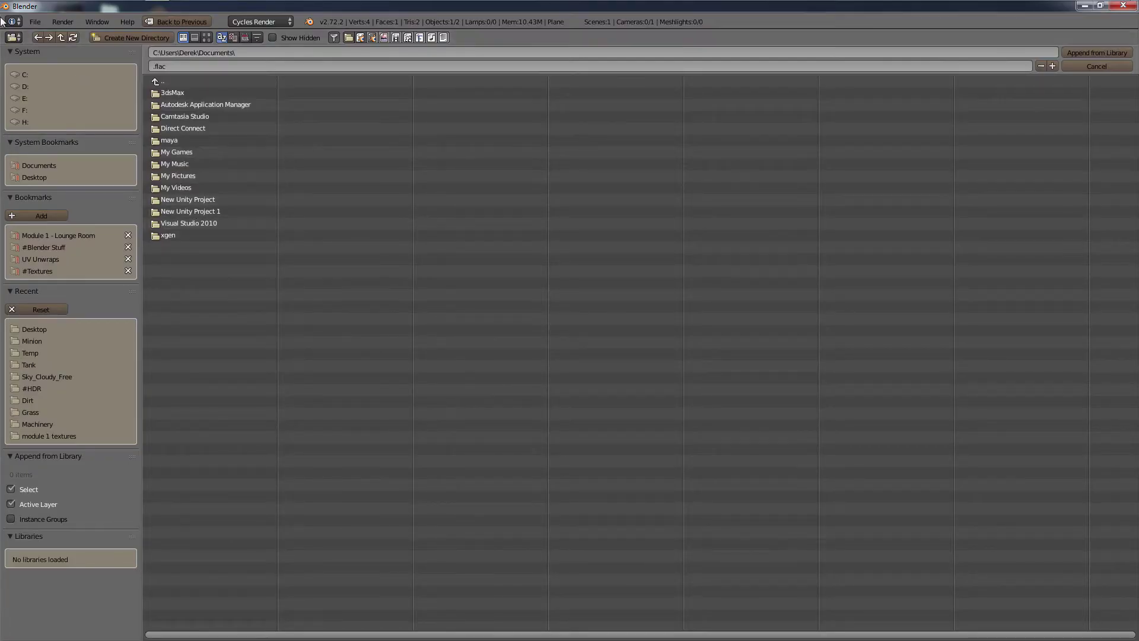
pyautogui.click(31, 21)
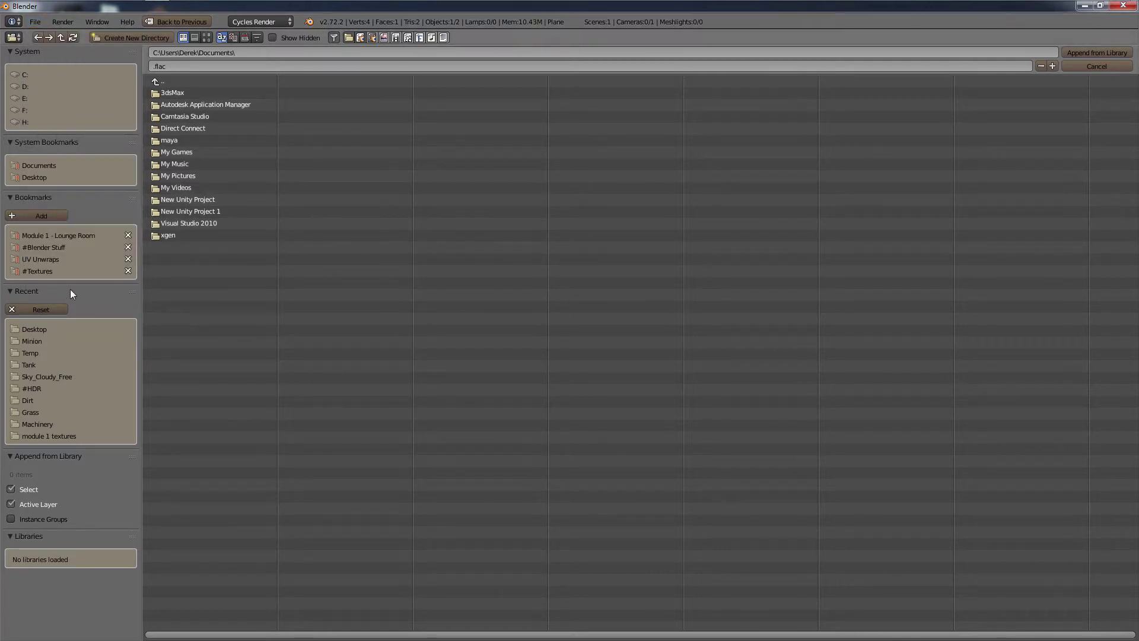
pyautogui.click(69, 235)
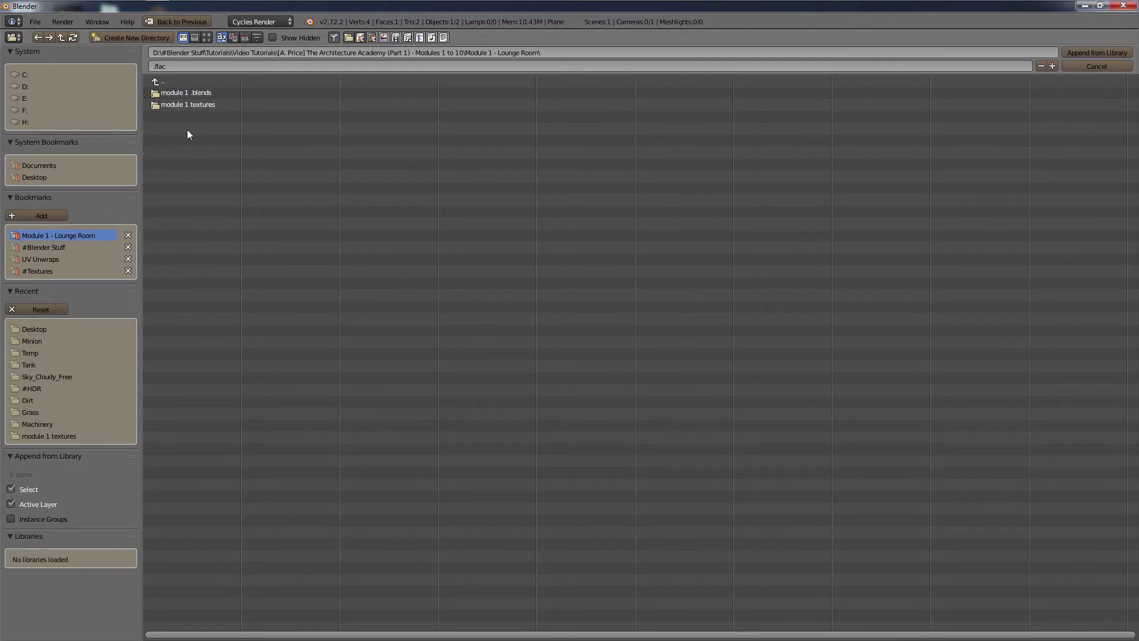
pyautogui.click(188, 93)
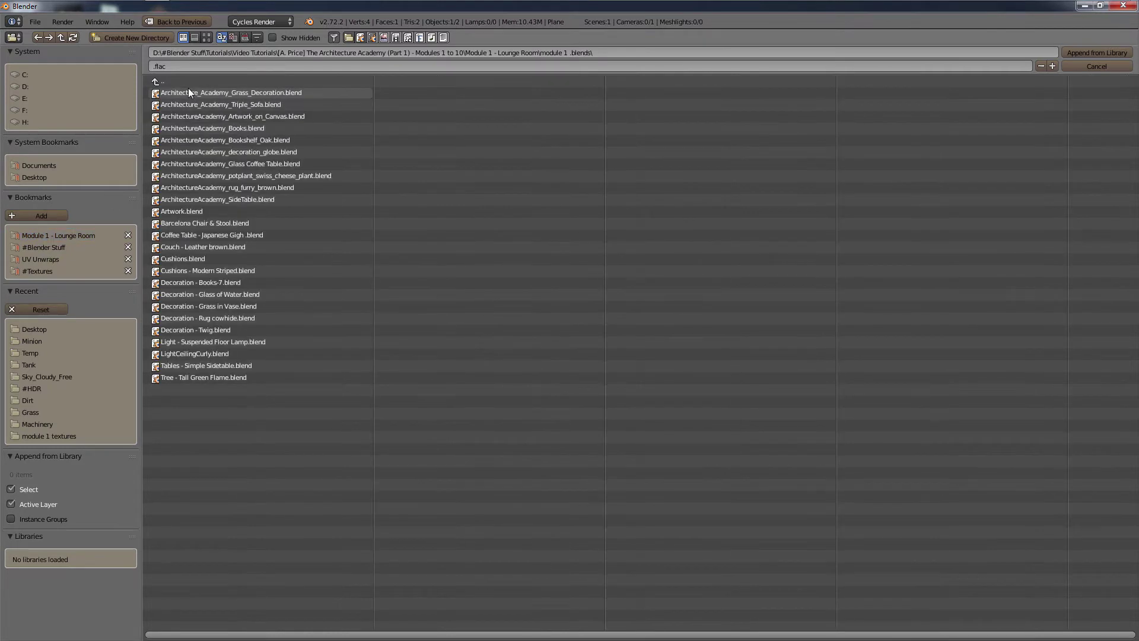
pyautogui.click(283, 104)
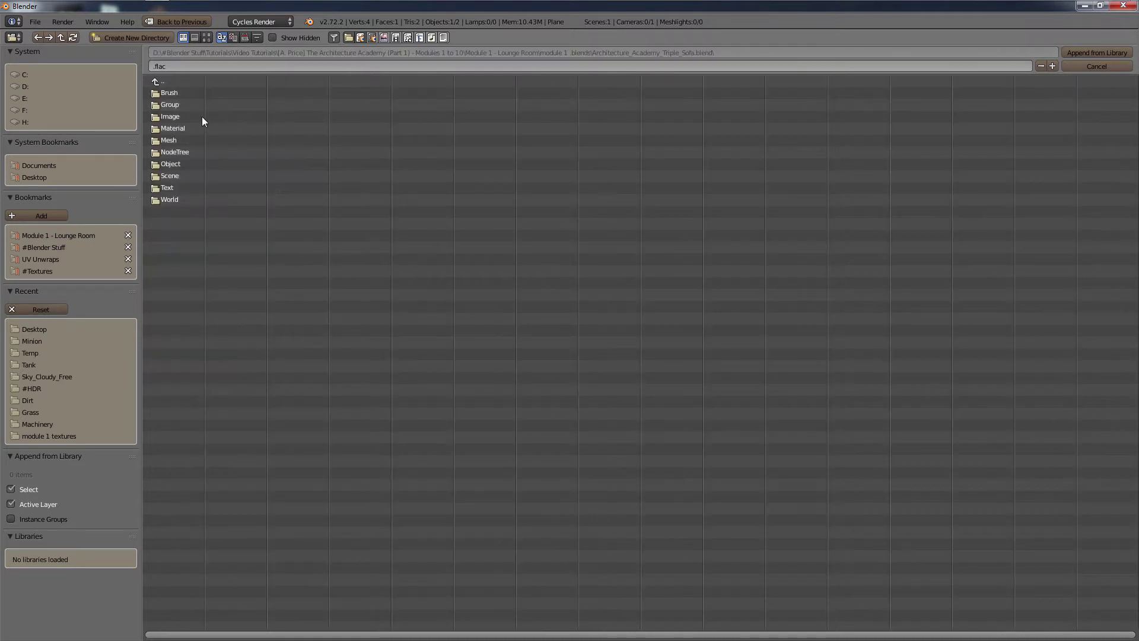
pyautogui.click(172, 105)
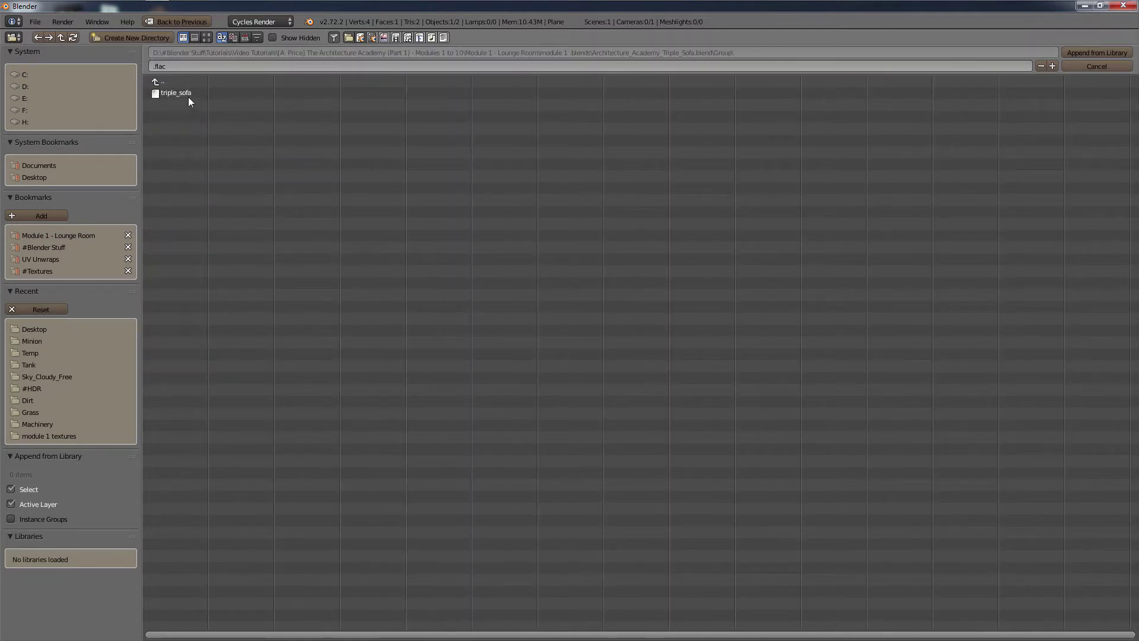
pyautogui.doubleClick(190, 92)
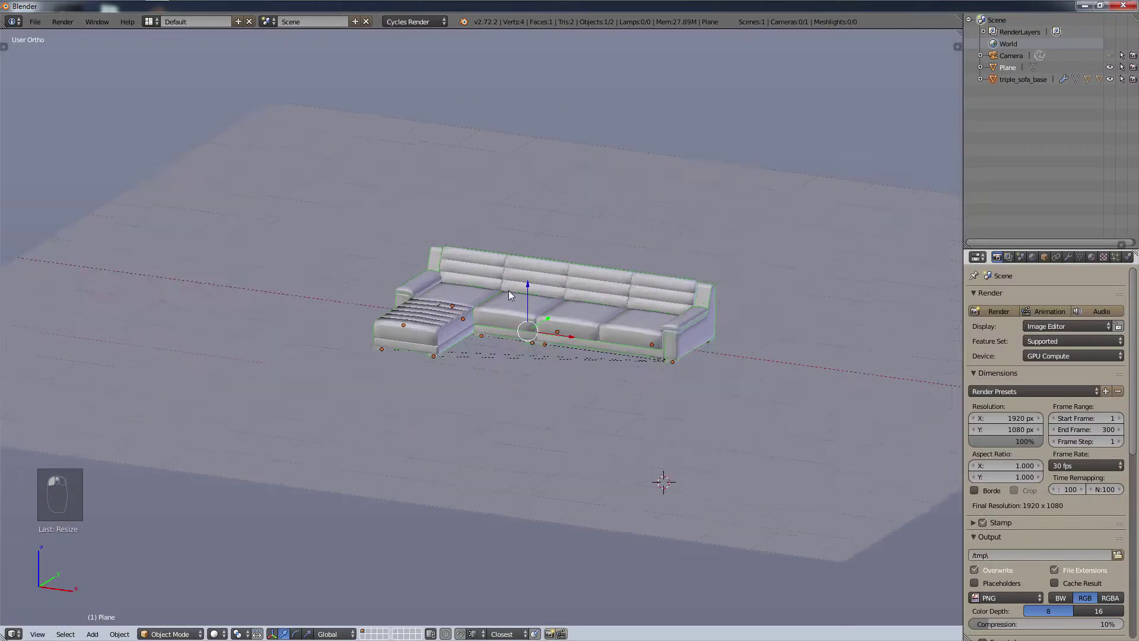
# Step: Examine up close in the right orthographic view how the sofa's feet meet the floor plane, and return to an angled view
pyautogui.scroll(3, 508, 290)
pyautogui.moveTo(730, 479); pyautogui.dragTo(802, 422, button='middle')
pyautogui.press('KP_3')
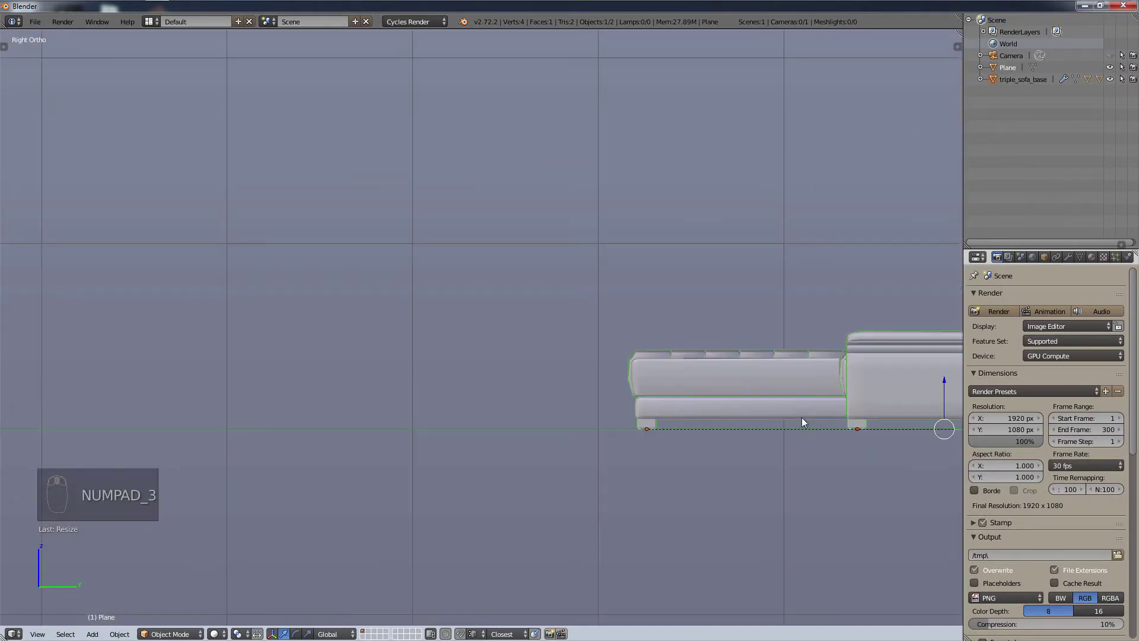
pyautogui.scroll(10, 890, 440)
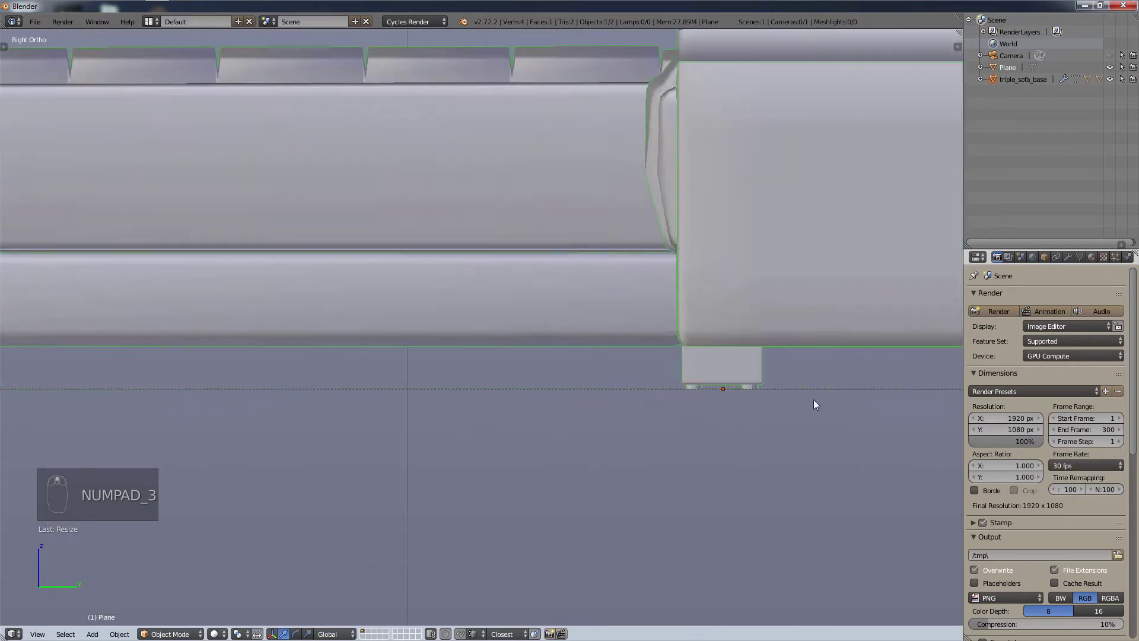
pyautogui.scroll(8, 696, 380)
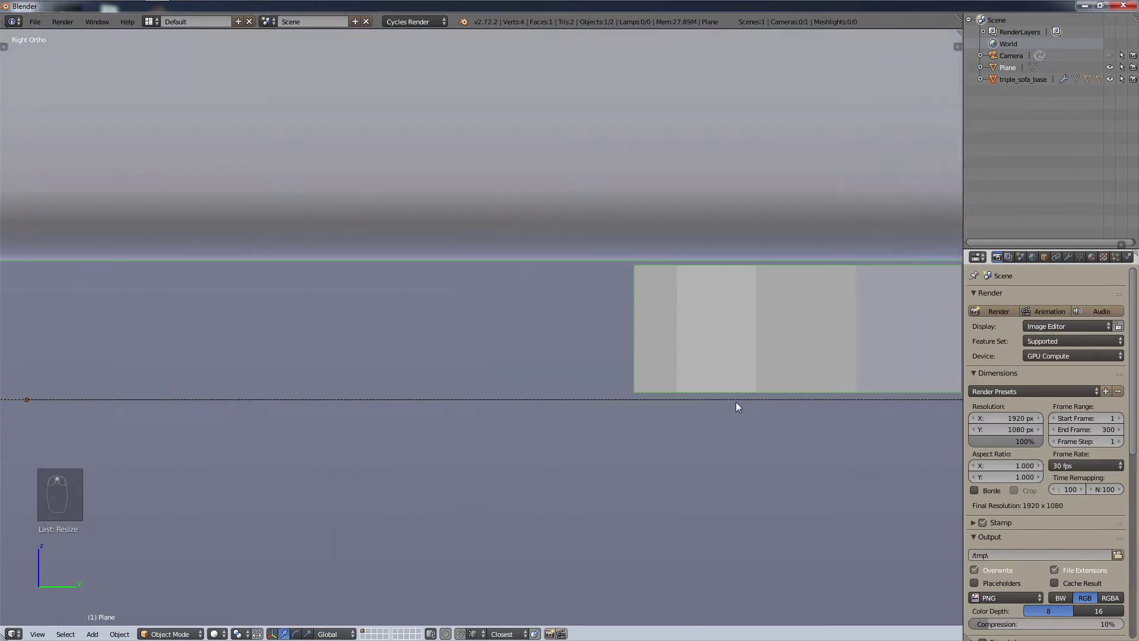
pyautogui.scroll(1, 736, 397)
pyautogui.scroll(-6, 913, 395)
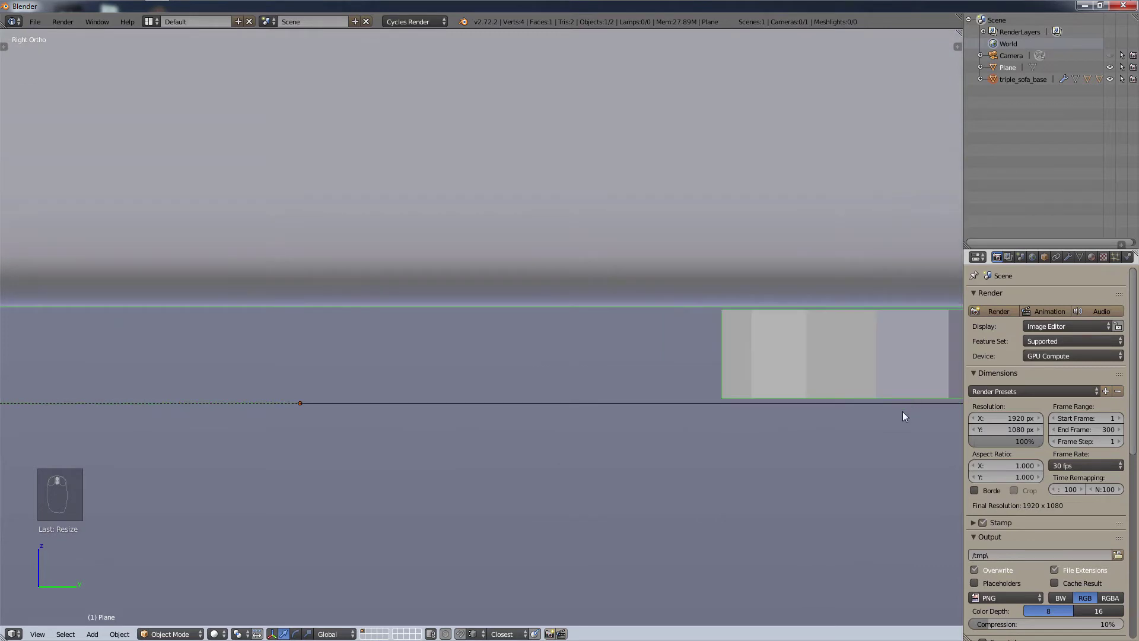
pyautogui.scroll(3, 902, 414)
pyautogui.scroll(5, 903, 411)
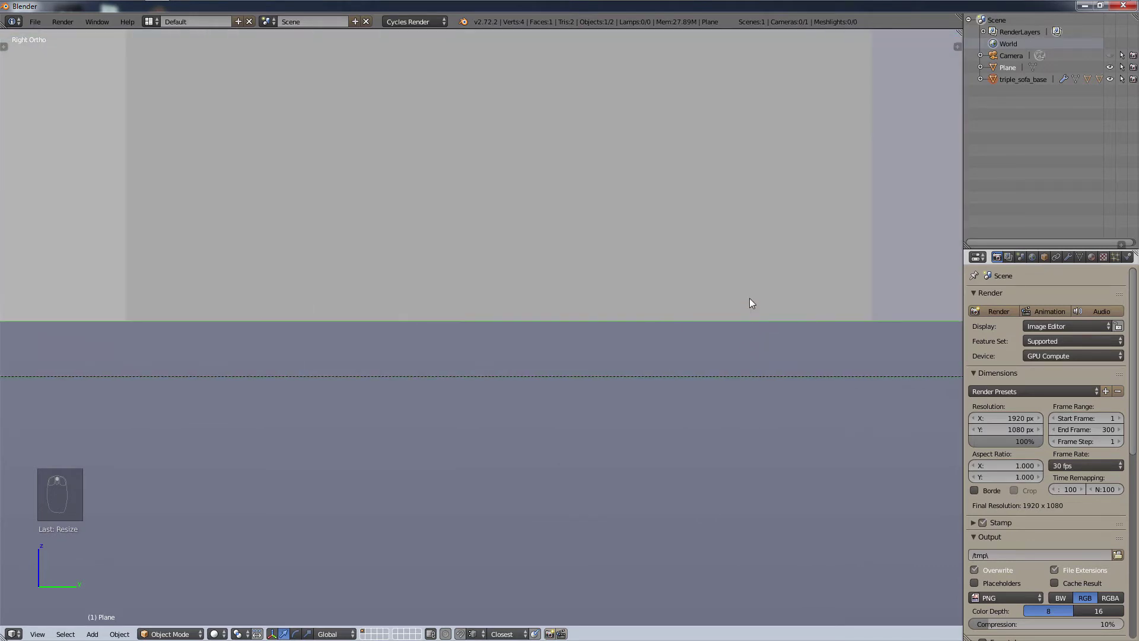
pyautogui.scroll(-6, 750, 298)
pyautogui.scroll(2, 758, 312)
pyautogui.scroll(-4, 743, 329)
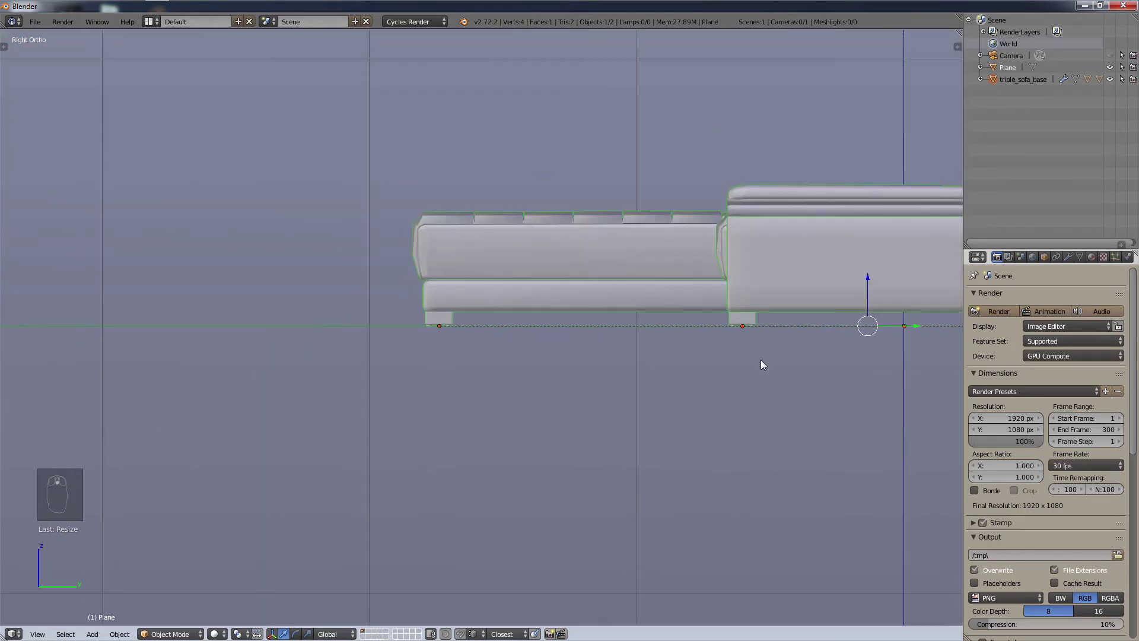
pyautogui.moveTo(702, 290); pyautogui.dragTo(781, 356, button='middle')
pyautogui.scroll(-5, 781, 356)
pyautogui.scroll(-4, 1044, 451)
pyautogui.scroll(4, 887, 423)
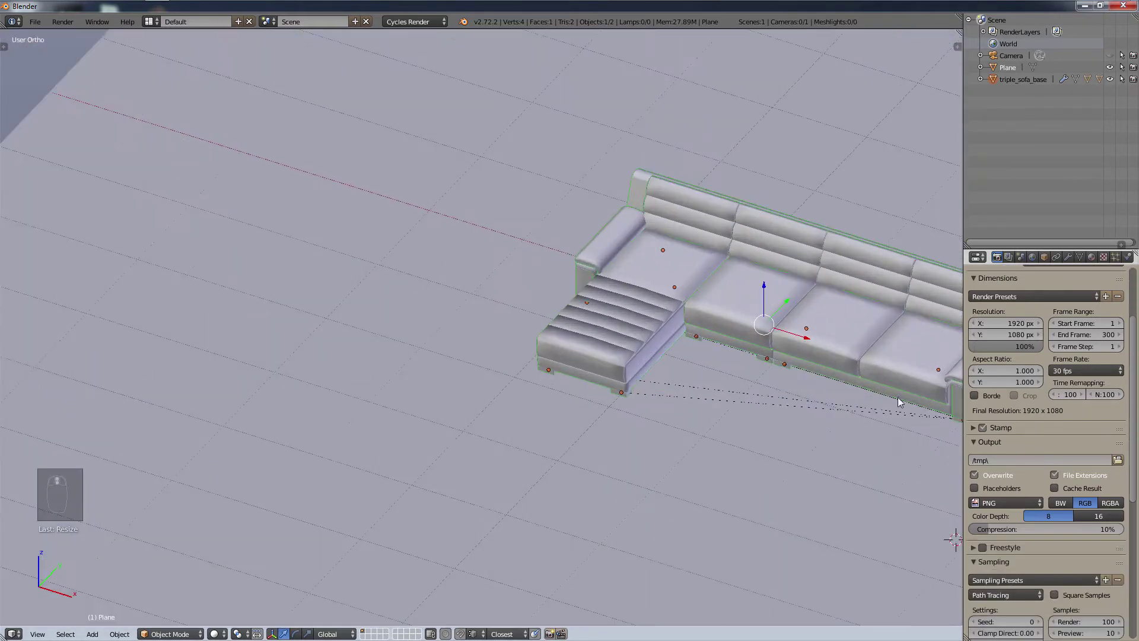
# Step: Try moving the whole sofa freely over the floor plane without locking any axis
pyautogui.scroll(-4, 887, 424)
pyautogui.keyDown('shift'); pyautogui.moveTo(887, 424); pyautogui.dragTo(657, 390, button='middle'); pyautogui.keyUp('shift')
pyautogui.scroll(4, 657, 389)
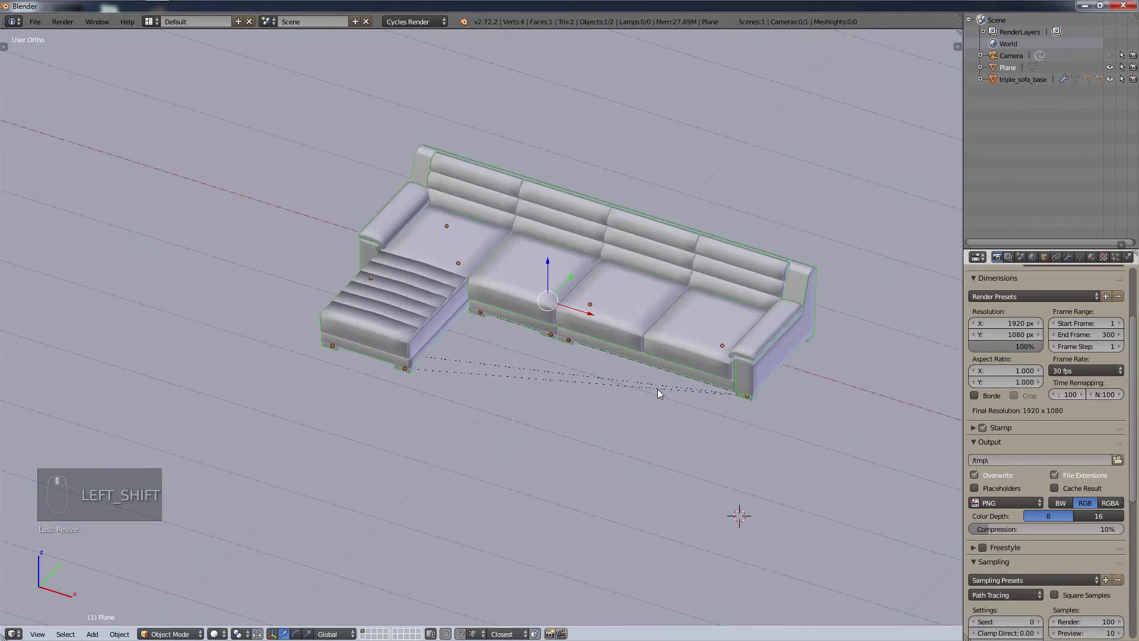
pyautogui.scroll(-6, 693, 261)
pyautogui.keyDown('shift'); pyautogui.moveTo(690, 298); pyautogui.dragTo(612, 469, button='middle'); pyautogui.keyUp('shift')
pyautogui.scroll(2, 639, 346)
pyautogui.scroll(2, 640, 347)
pyautogui.scroll(-3, 702, 520)
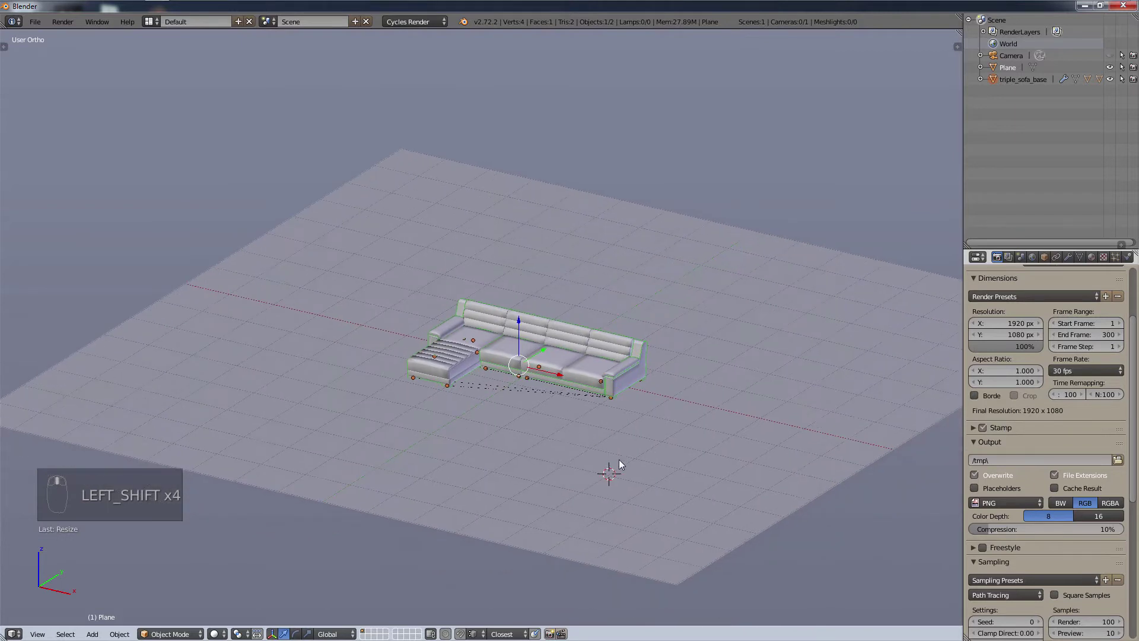
pyautogui.scroll(3, 612, 469)
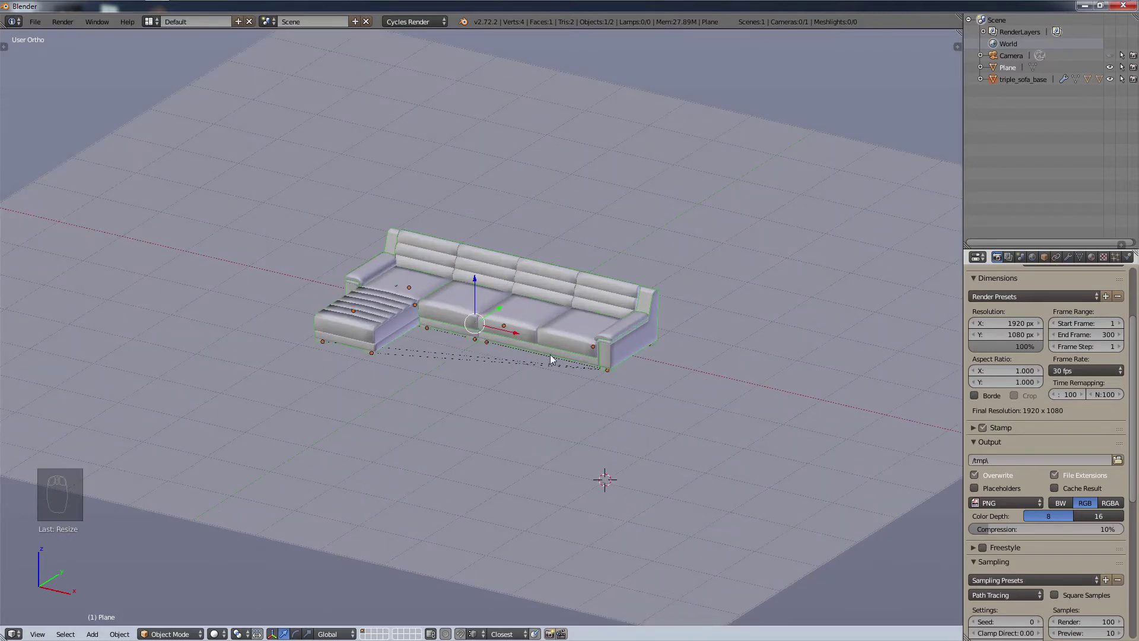
pyautogui.press('g')
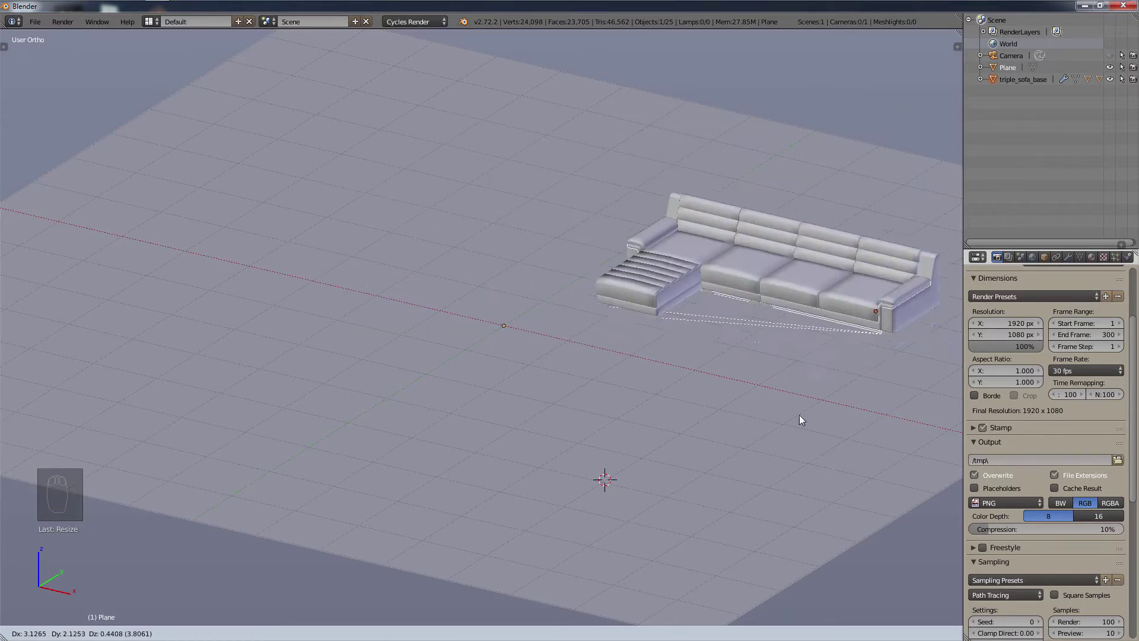
pyautogui.rightClick(775, 342)
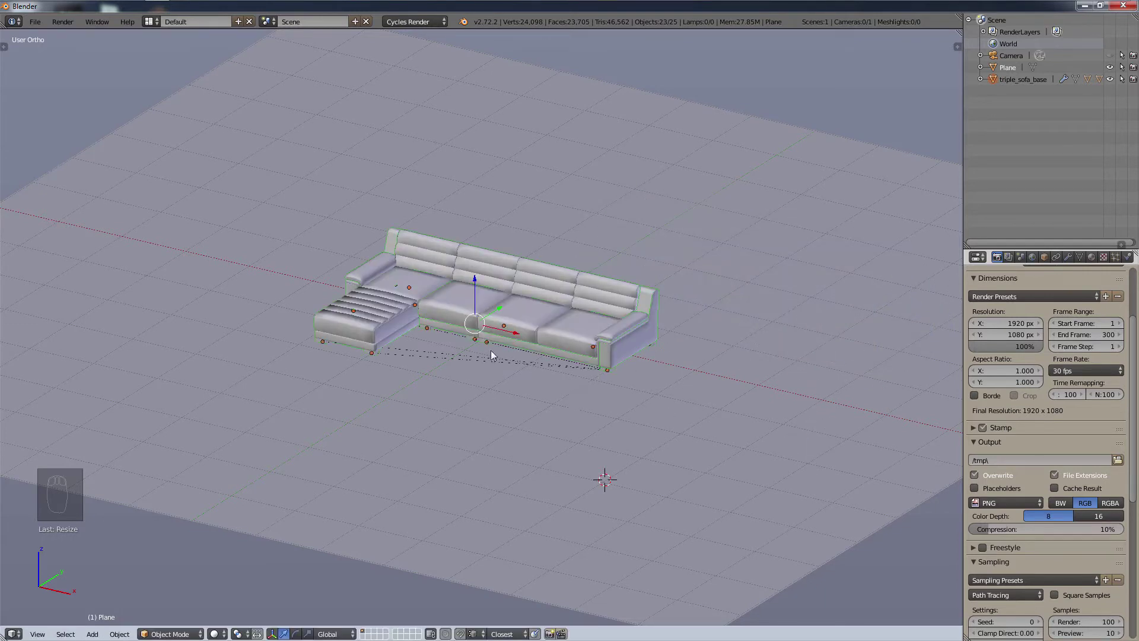
# Step: Move the sofa toward the floor's back corner with global Z locked, by about -4.25 in X and 4.9 in Y
pyautogui.rightClick(512, 325)
pyautogui.press('g')
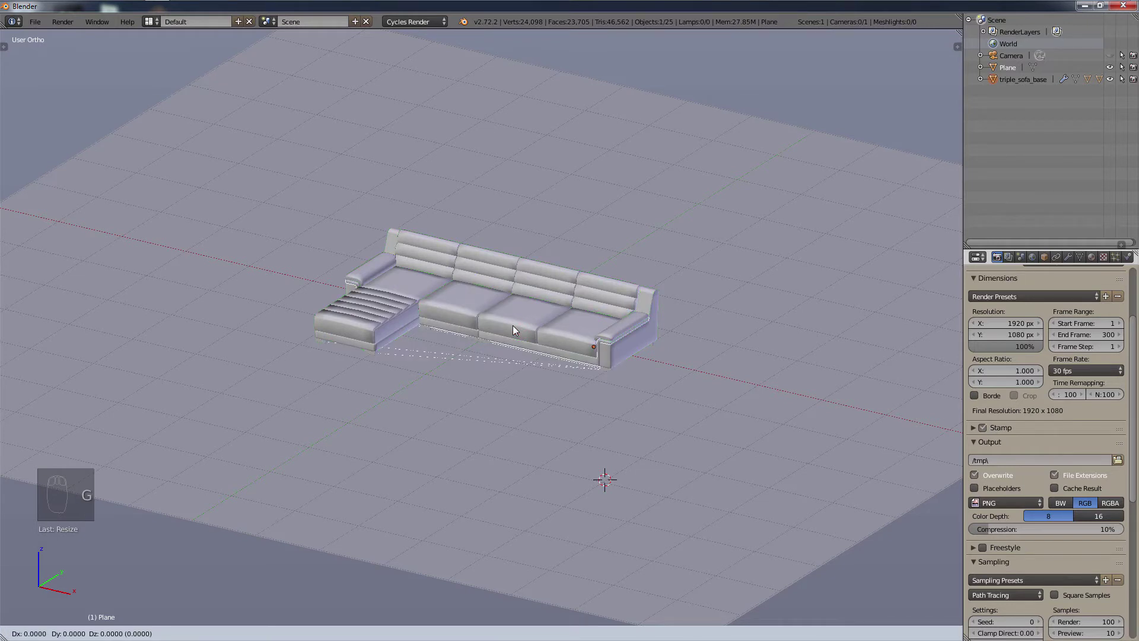
pyautogui.hotkey('shift', 'z')
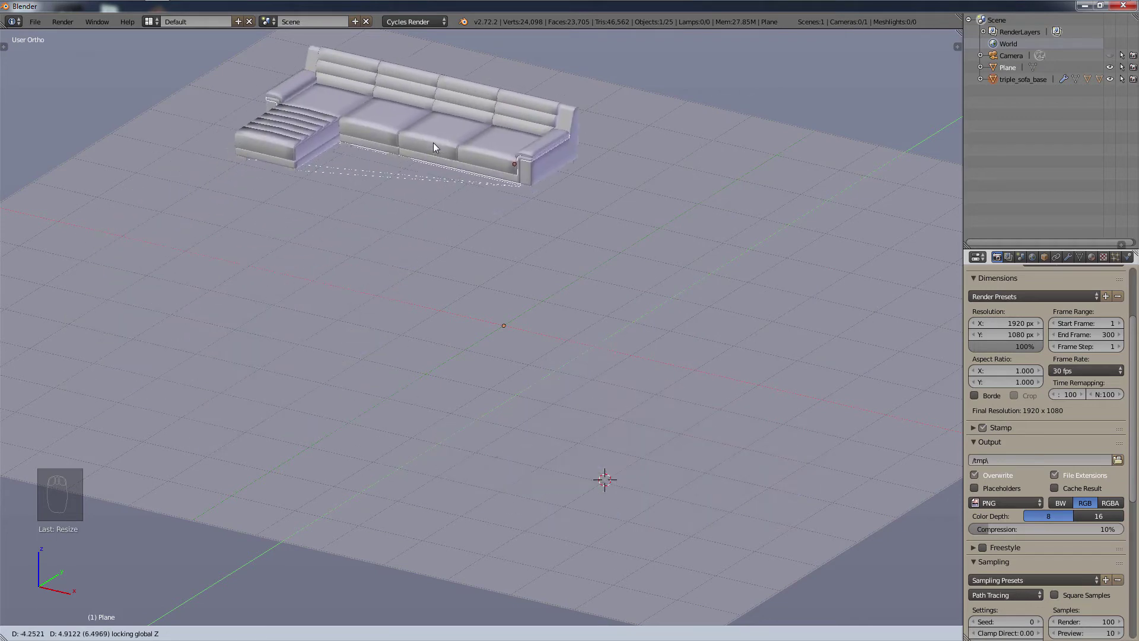
pyautogui.click(436, 141)
# Step: Check in the right orthographic view whether the moved sofa's feet still sit at floor level, and return to an angled view
pyautogui.press('KP_3')
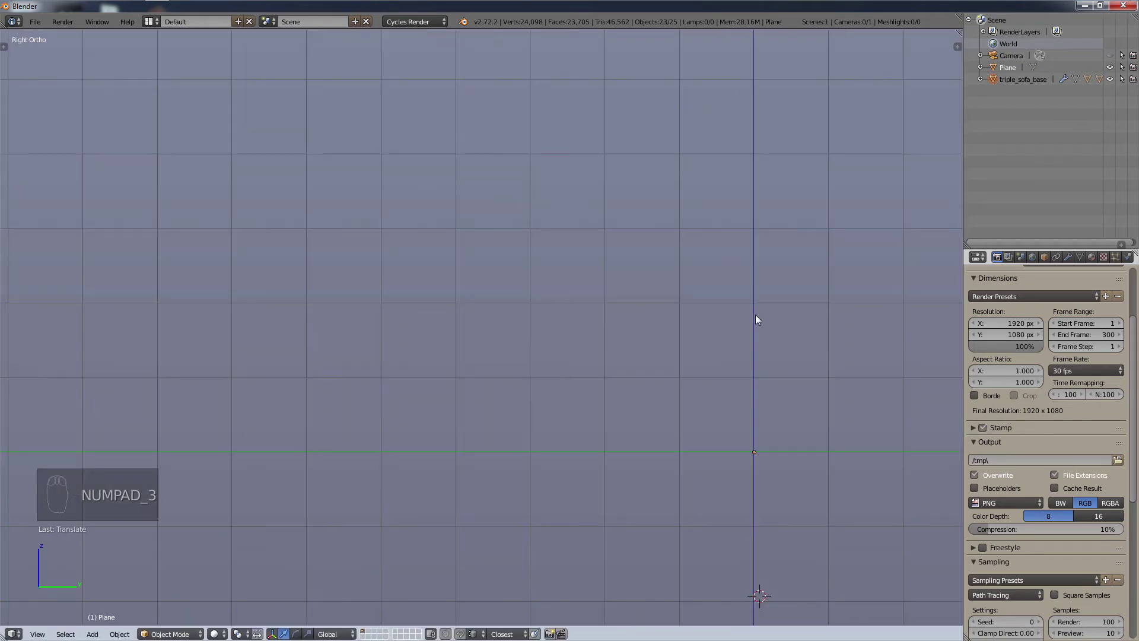
pyautogui.scroll(10, 924, 430)
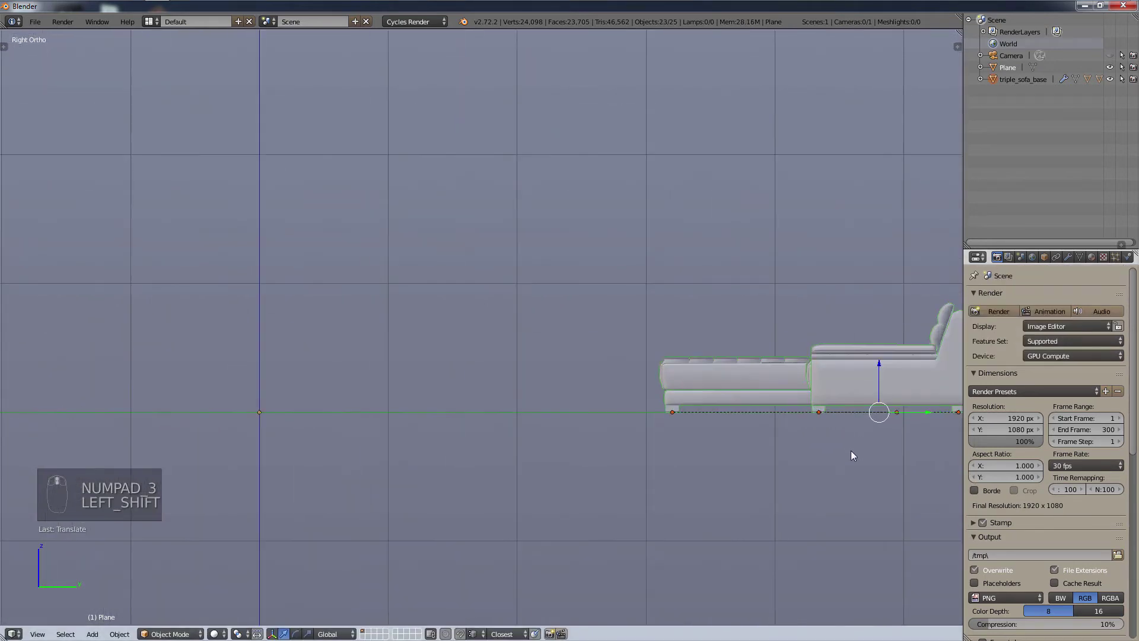
pyautogui.keyDown('shift'); pyautogui.moveTo(851, 450); pyautogui.dragTo(744, 451, button='middle'); pyautogui.keyUp('shift')
pyautogui.scroll(6, 779, 404)
pyautogui.scroll(15, 657, 431)
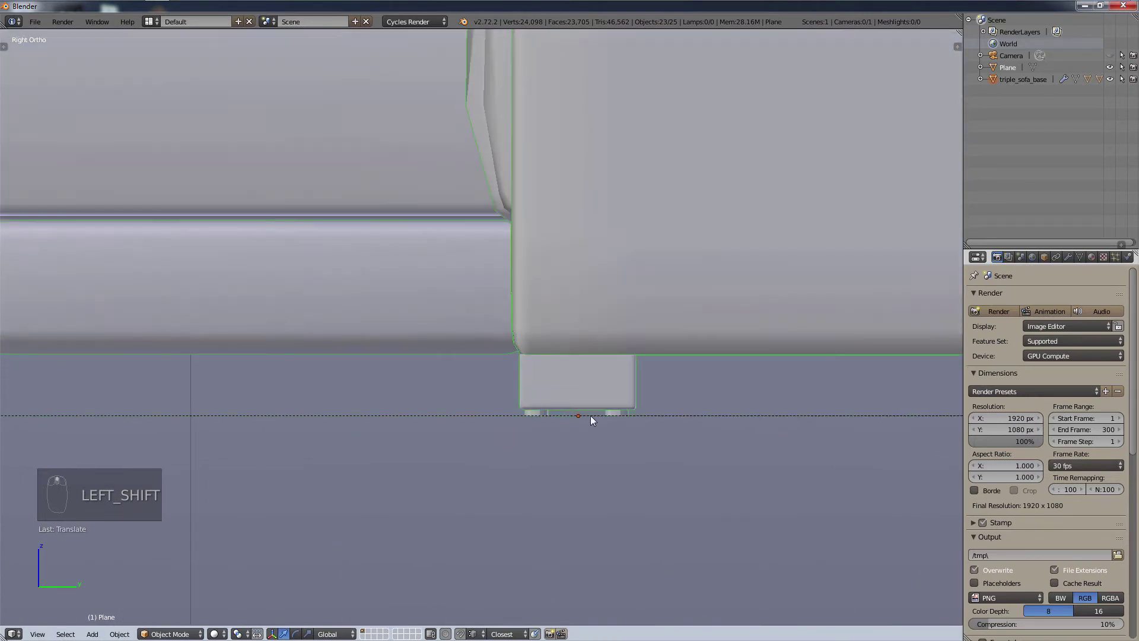
pyautogui.scroll(5, 570, 402)
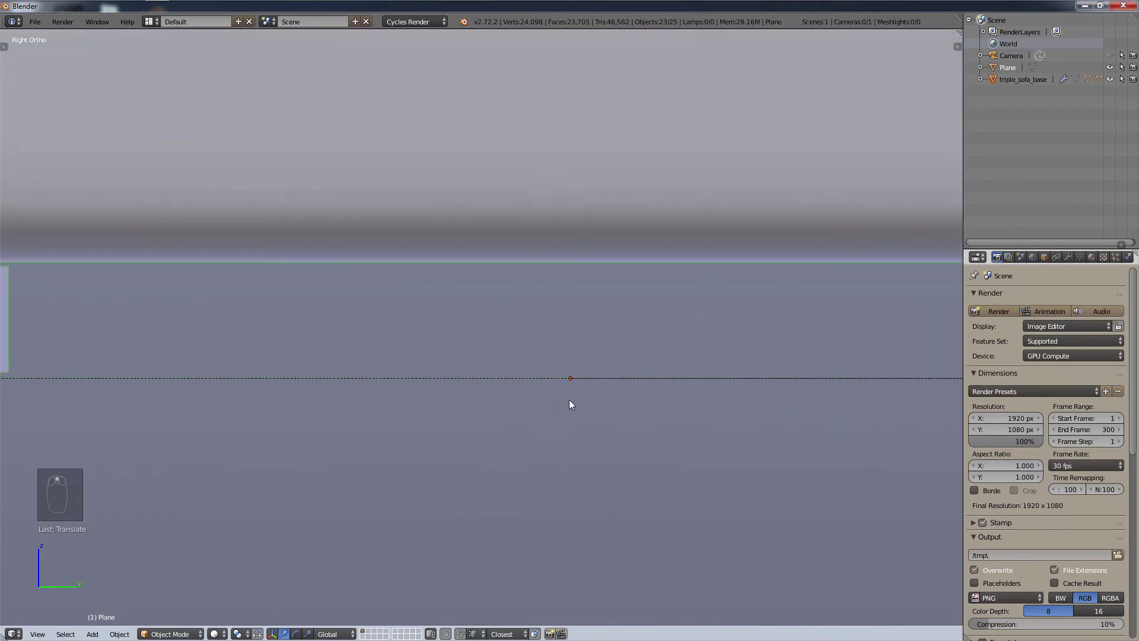
pyautogui.scroll(-3, 569, 400)
pyautogui.scroll(-15, 571, 396)
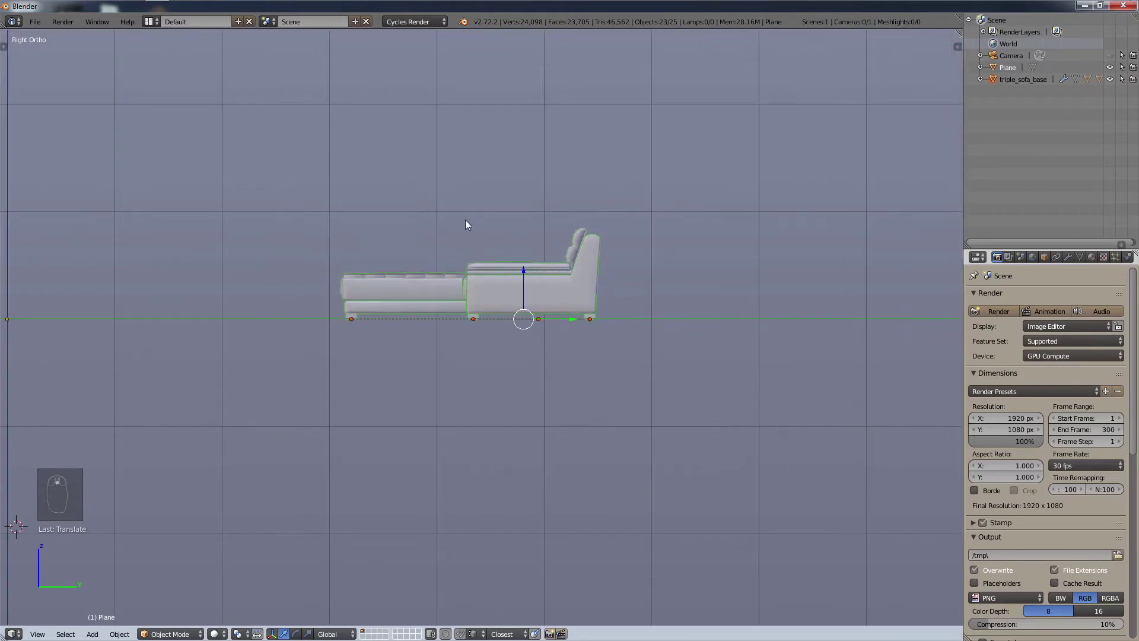
pyautogui.moveTo(466, 225); pyautogui.dragTo(589, 486, button='middle')
pyautogui.scroll(-4, 641, 458)
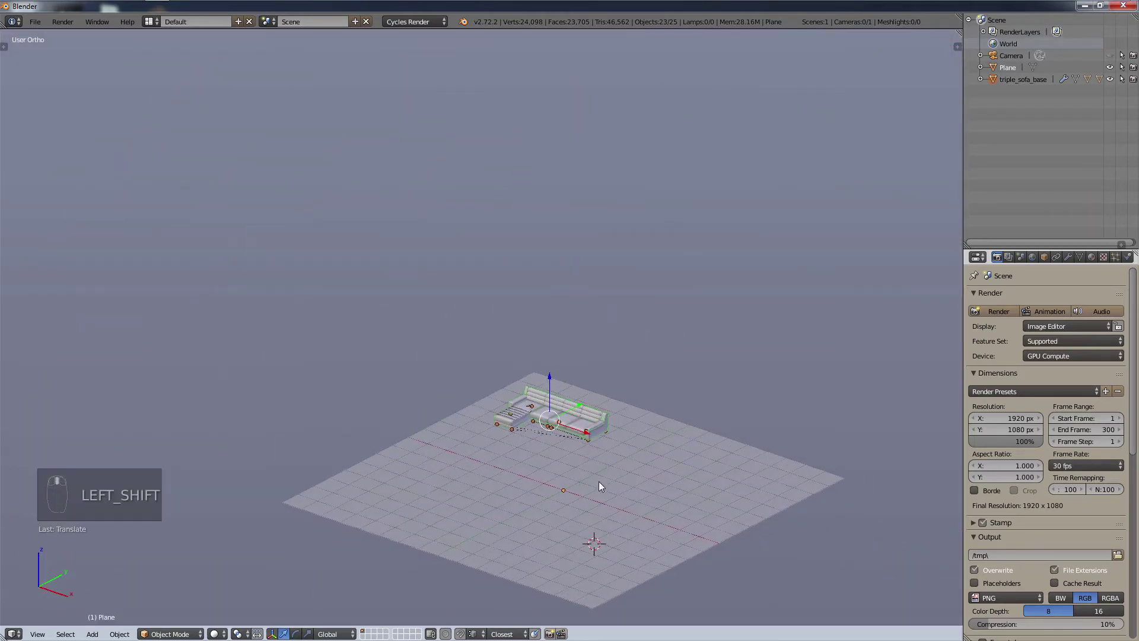
# Step: Append the bookshelf group from ArchitectureAcademy_Bookshelf_Oak.blend in the module 1 .blends folder
pyautogui.hotkey('shift', 'F1')
pyautogui.click(174, 82)
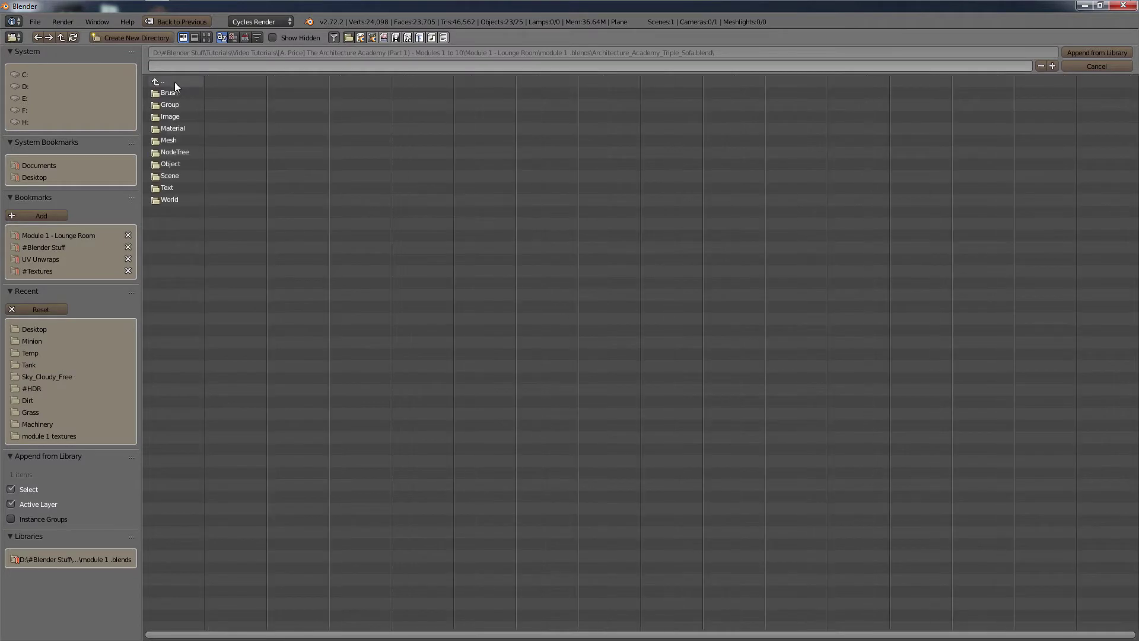
pyautogui.click(175, 82)
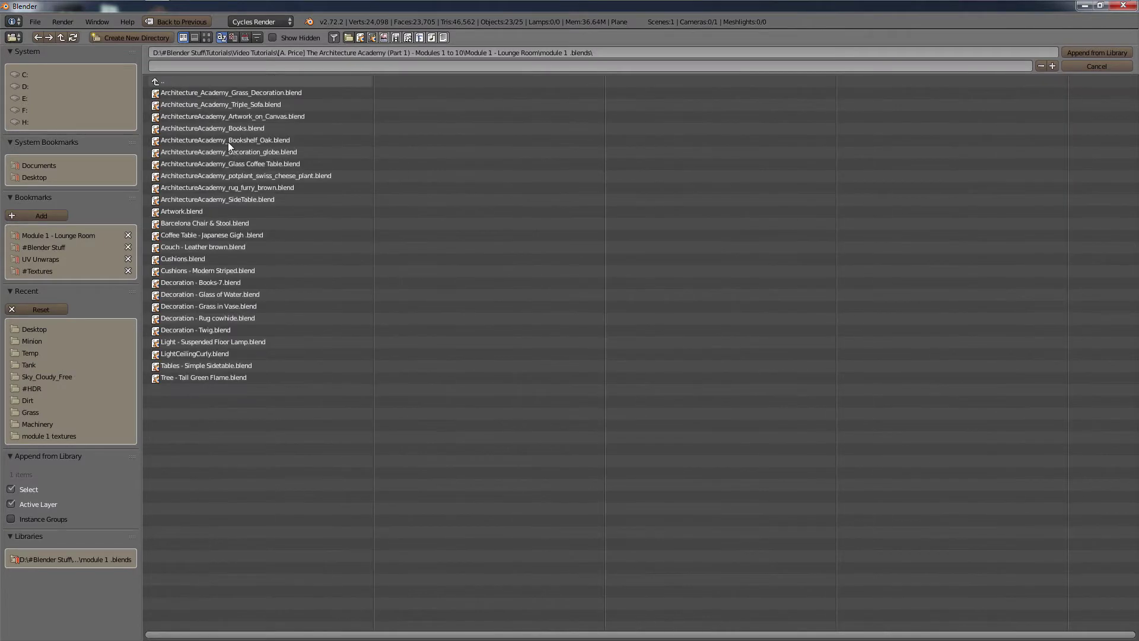
pyautogui.click(282, 141)
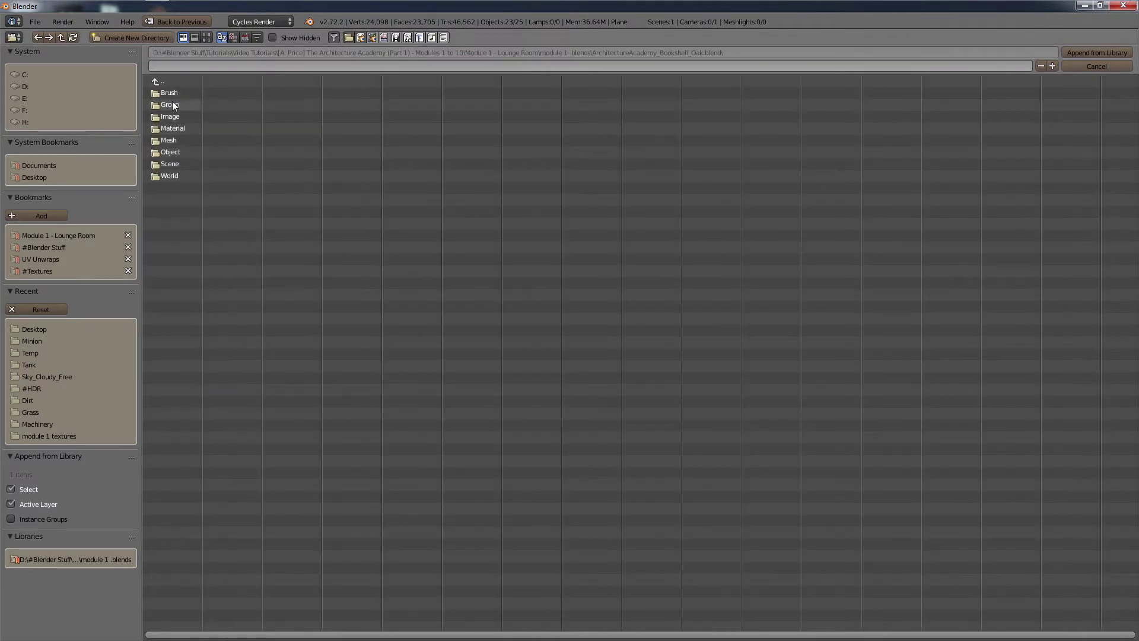
pyautogui.click(173, 105)
pyautogui.doubleClick(190, 95)
# Step: Move the bookshelf with global Z locked to the floor's far edge, beyond the armrest end of the sofa
pyautogui.scroll(6, 565, 510)
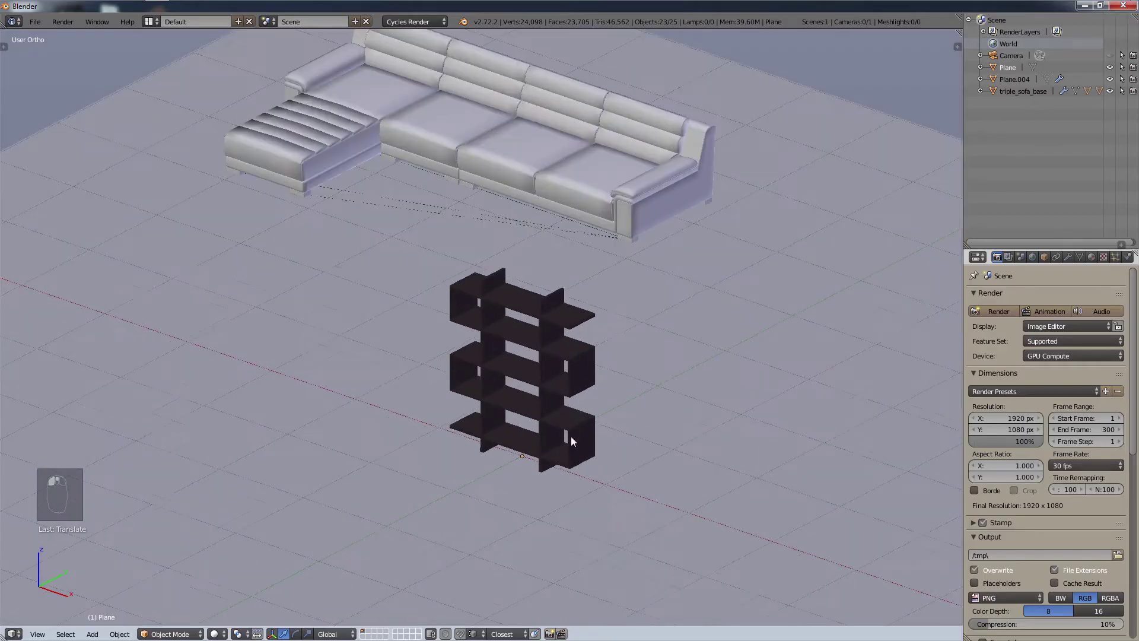
pyautogui.scroll(2, 571, 436)
pyautogui.scroll(-6, 550, 404)
pyautogui.rightClick(556, 379)
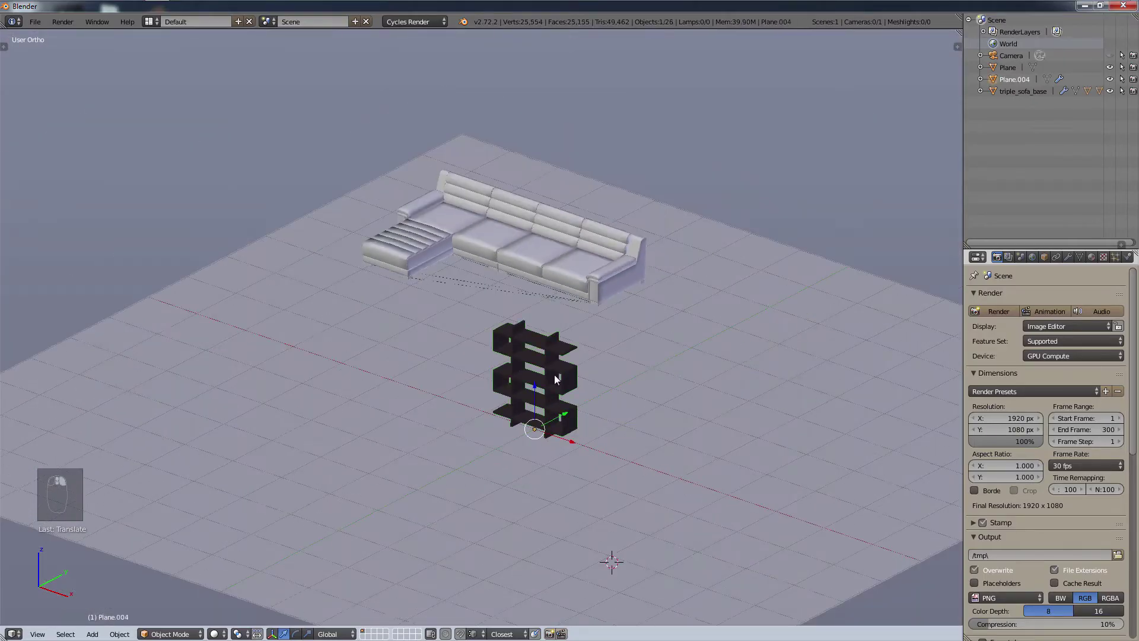
pyautogui.press('g')
pyautogui.hotkey('shift', 'z')
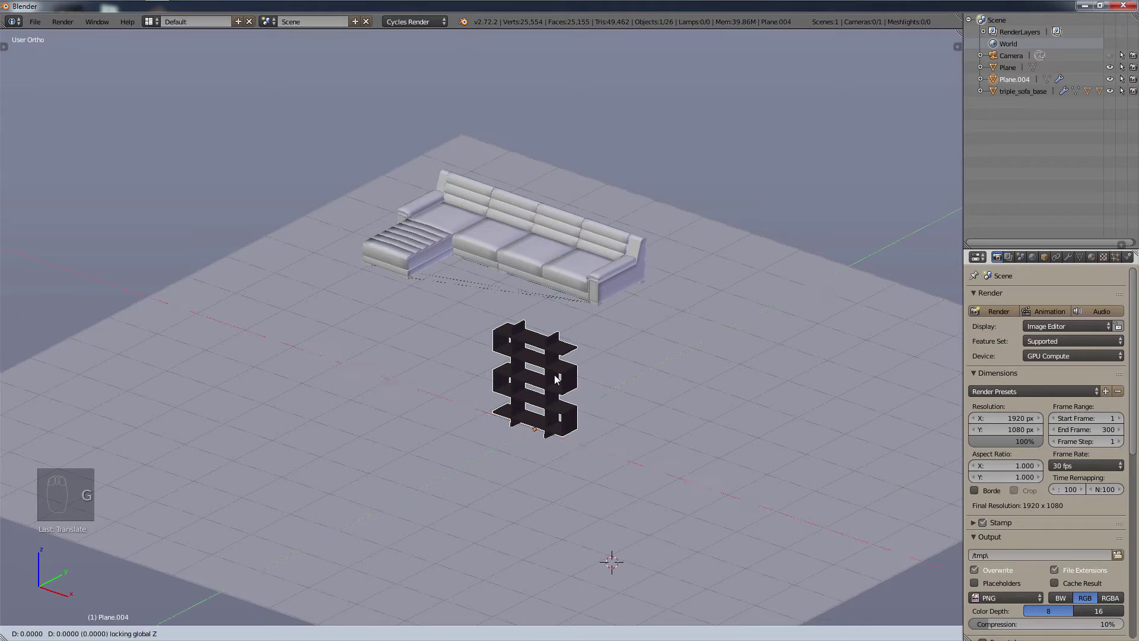
pyautogui.click(850, 355)
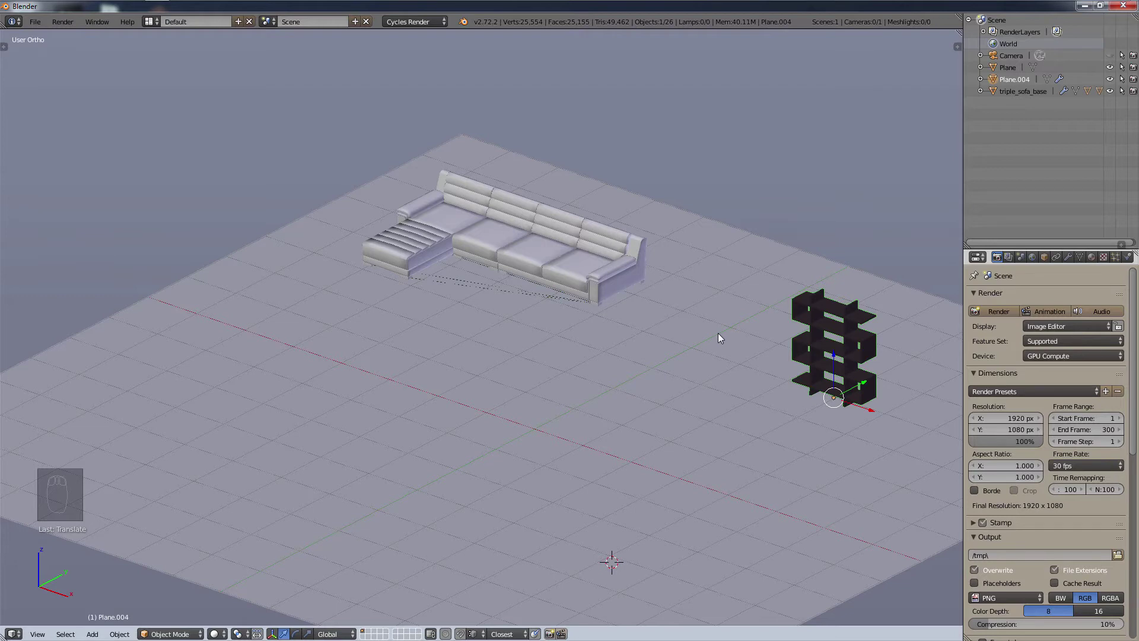
# Step: Try moving the bookshelf with global Y locked
pyautogui.press('g')
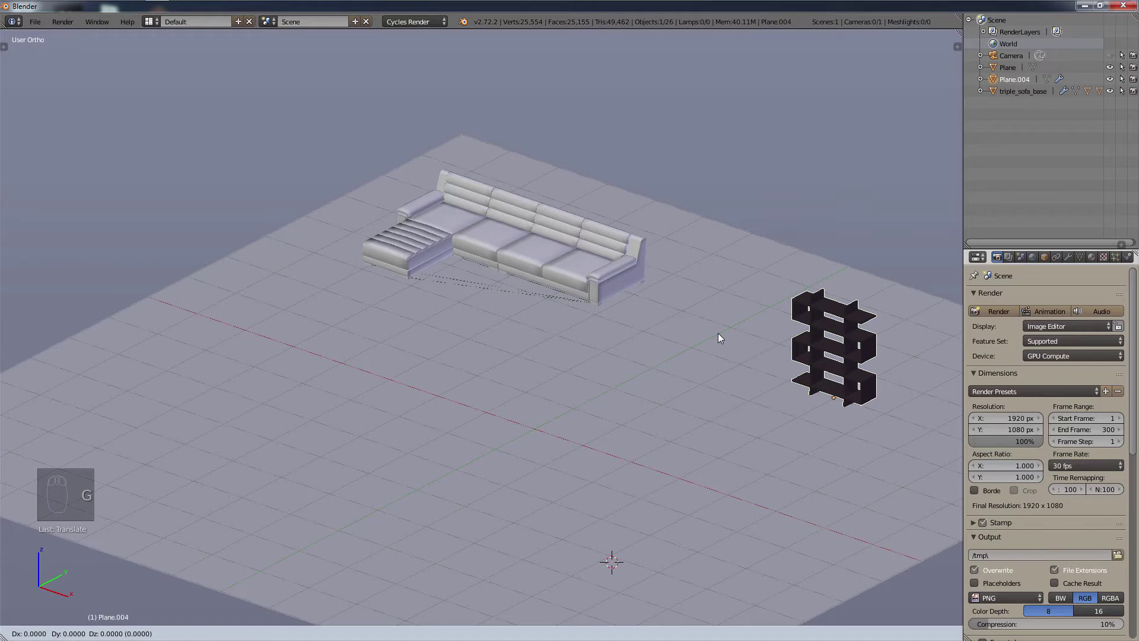
pyautogui.hotkey('shift', 'y')
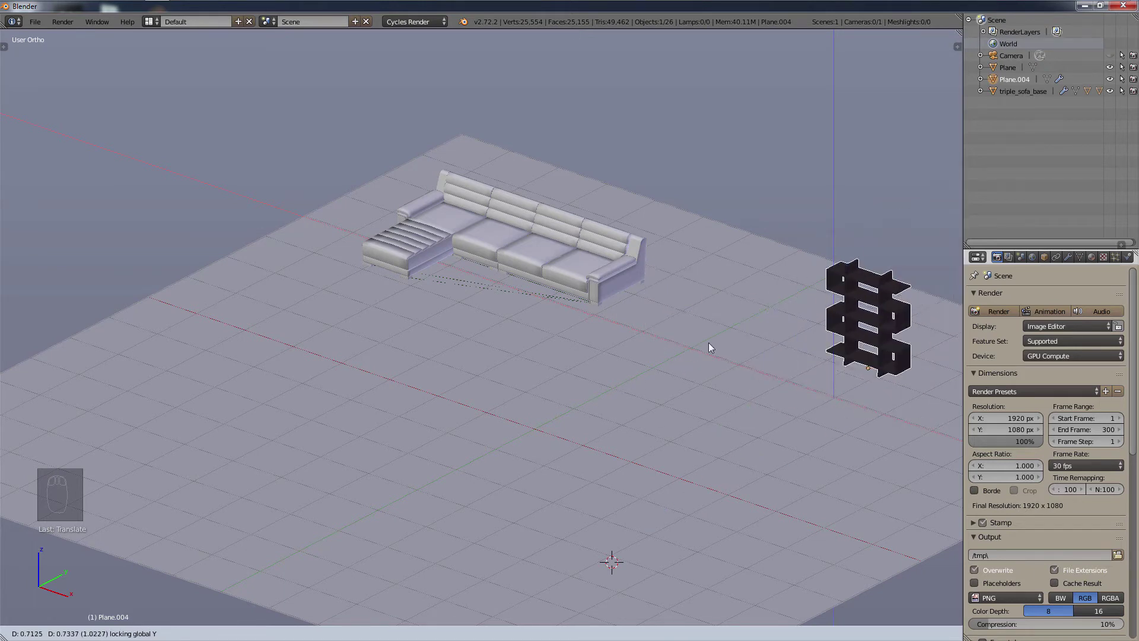
pyautogui.press('Escape')
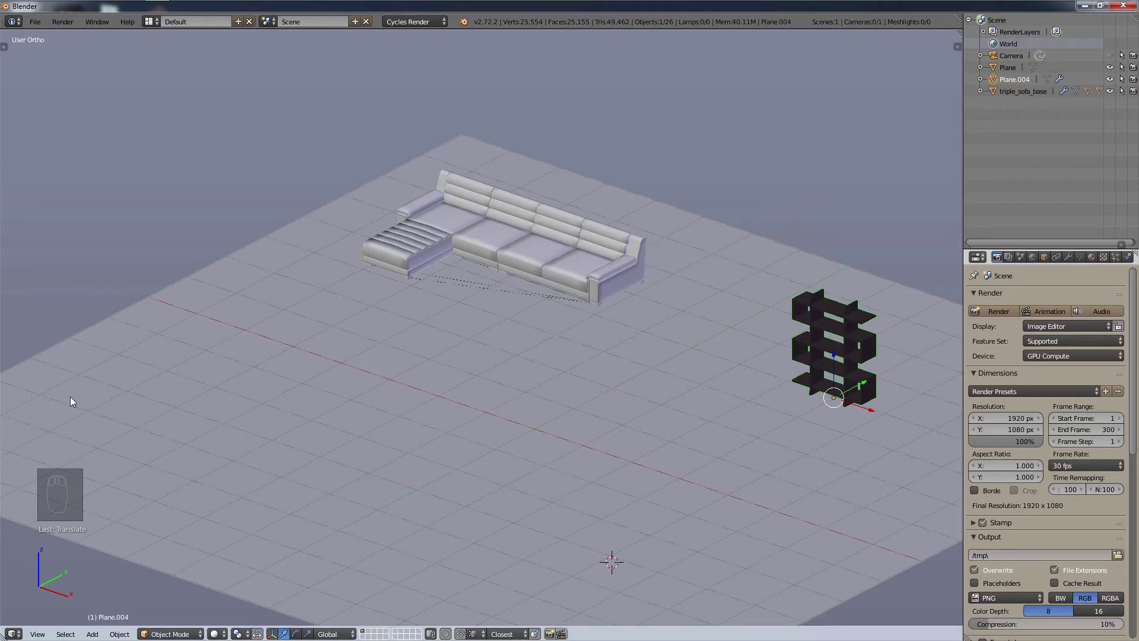
# Step: Place the 3D cursor on the open floor in front of the sofa's chaise end and add a cube mesh there
pyautogui.click(381, 428)
pyautogui.hotkey('shift', 'a')
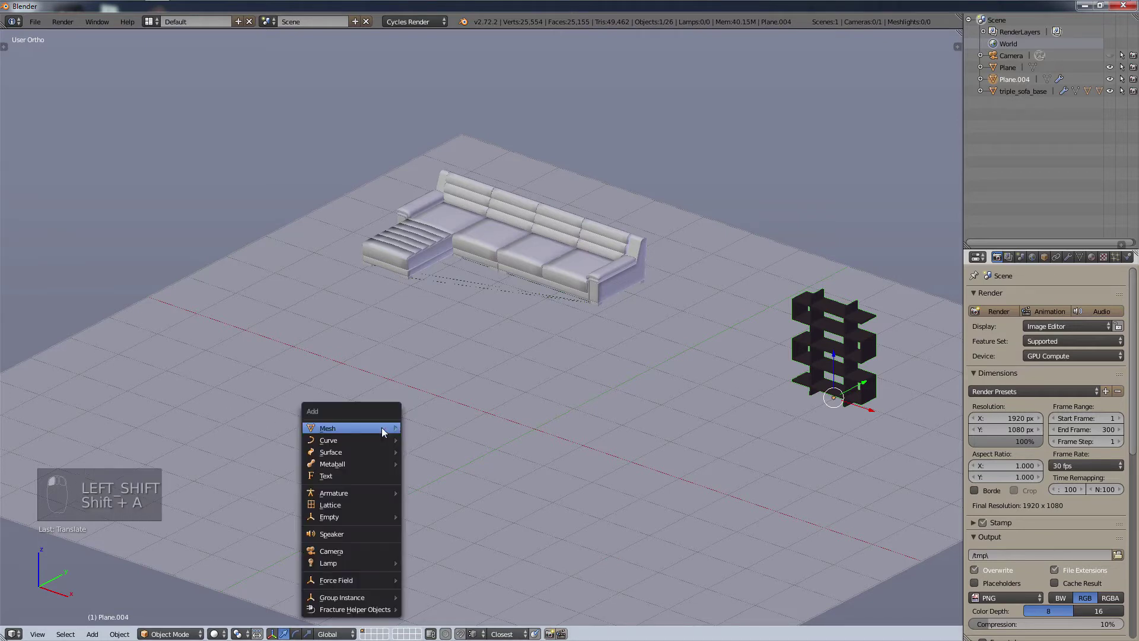
pyautogui.moveTo(368, 428)
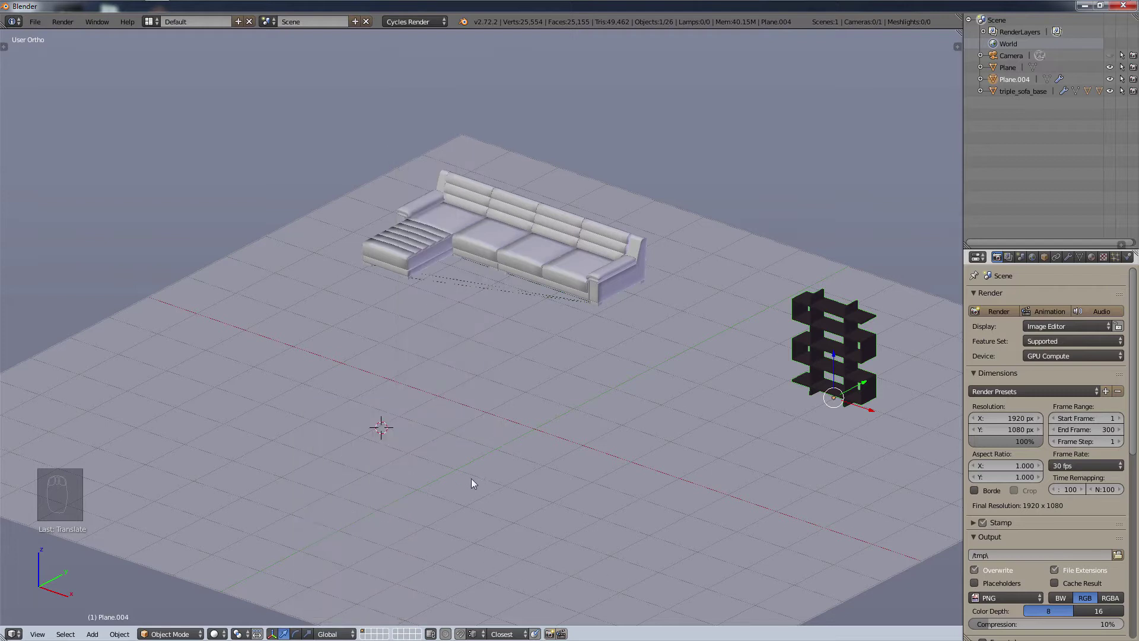
pyautogui.hotkey('shift', 'a')
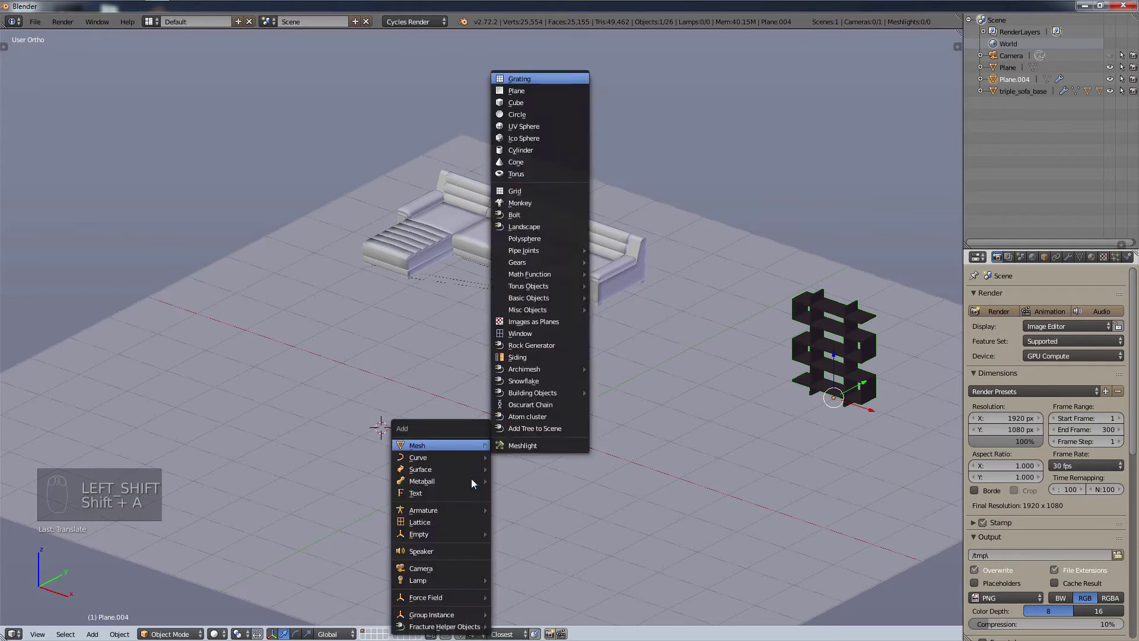
pyautogui.click(534, 104)
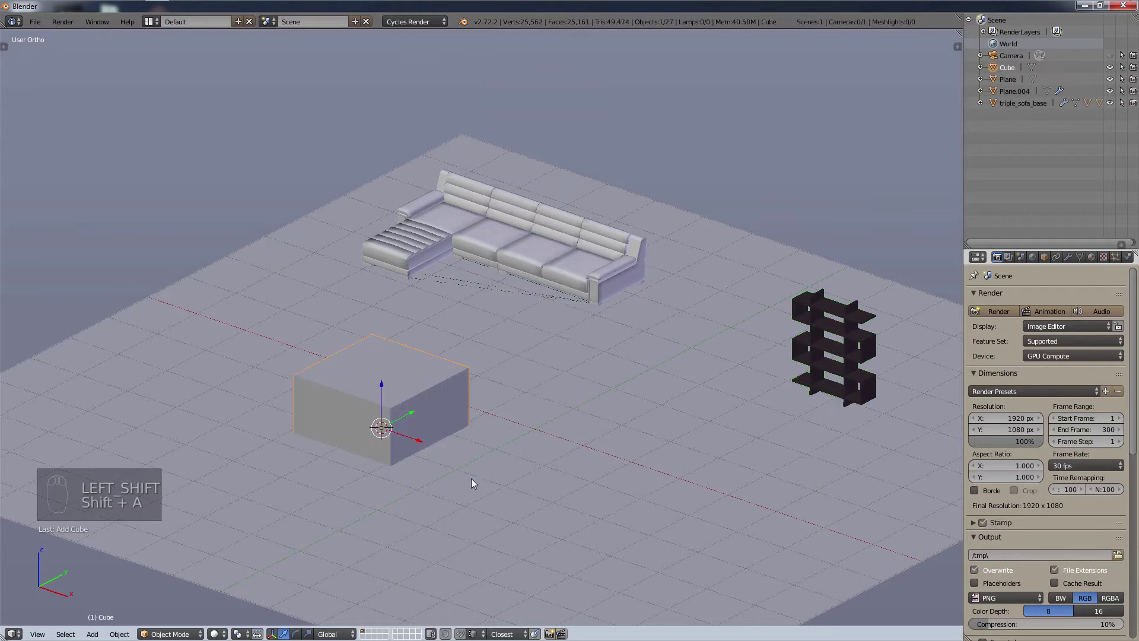
# Step: Place the 3D cursor on the empty floor between the cube and the bookshelf, toward the front edge
pyautogui.click(638, 497)
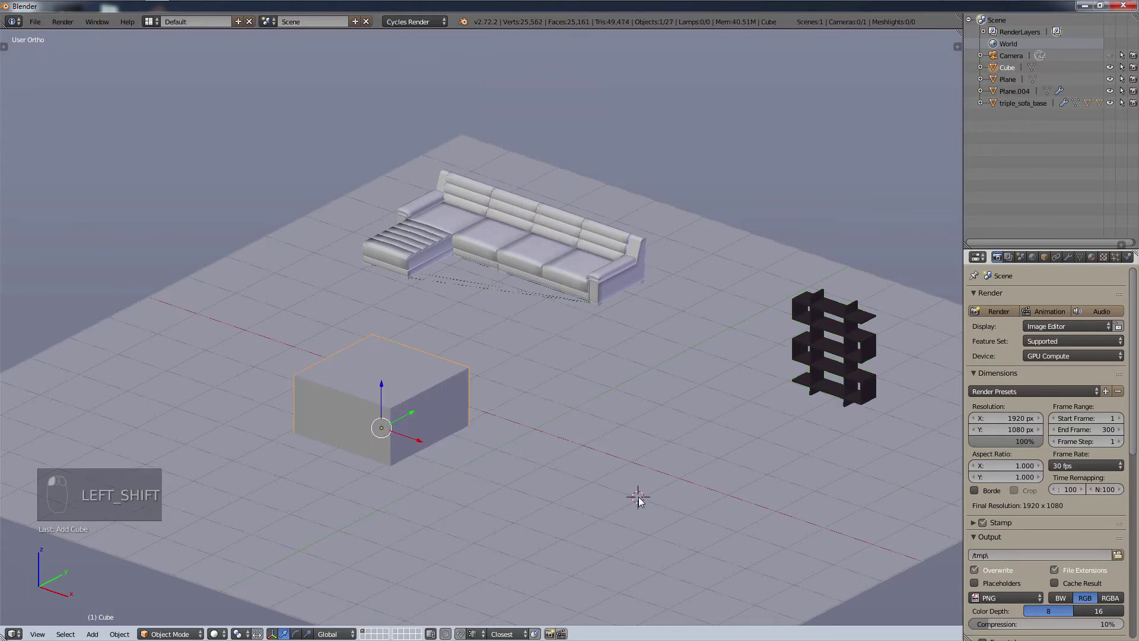
pyautogui.hotkey('shift', 'a')
pyautogui.moveTo(593, 454)
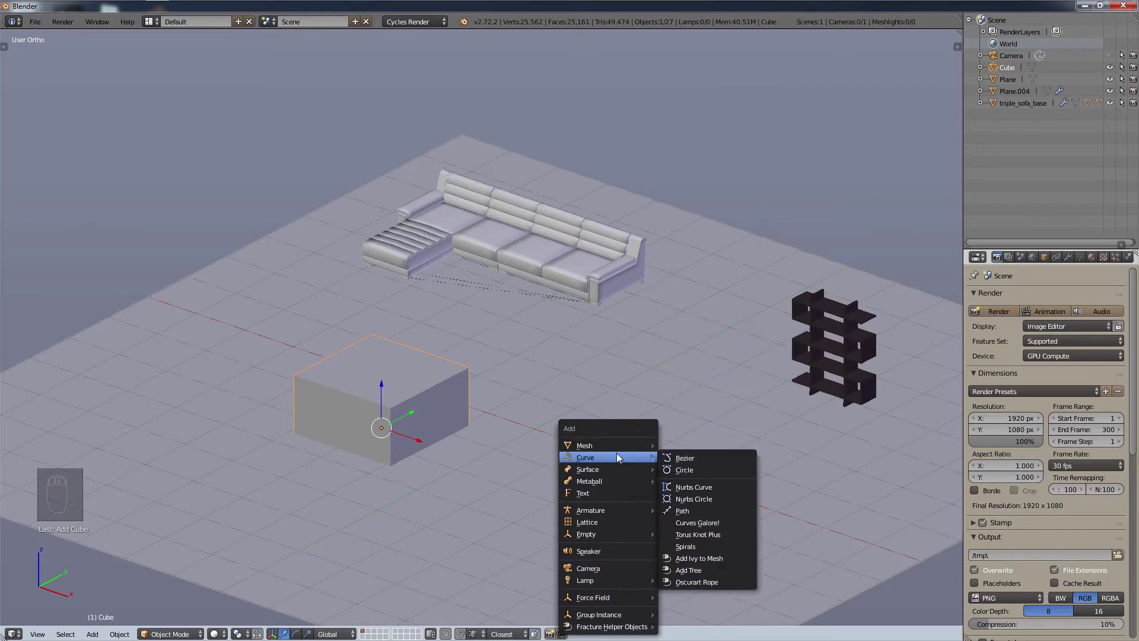
pyautogui.moveTo(609, 479)
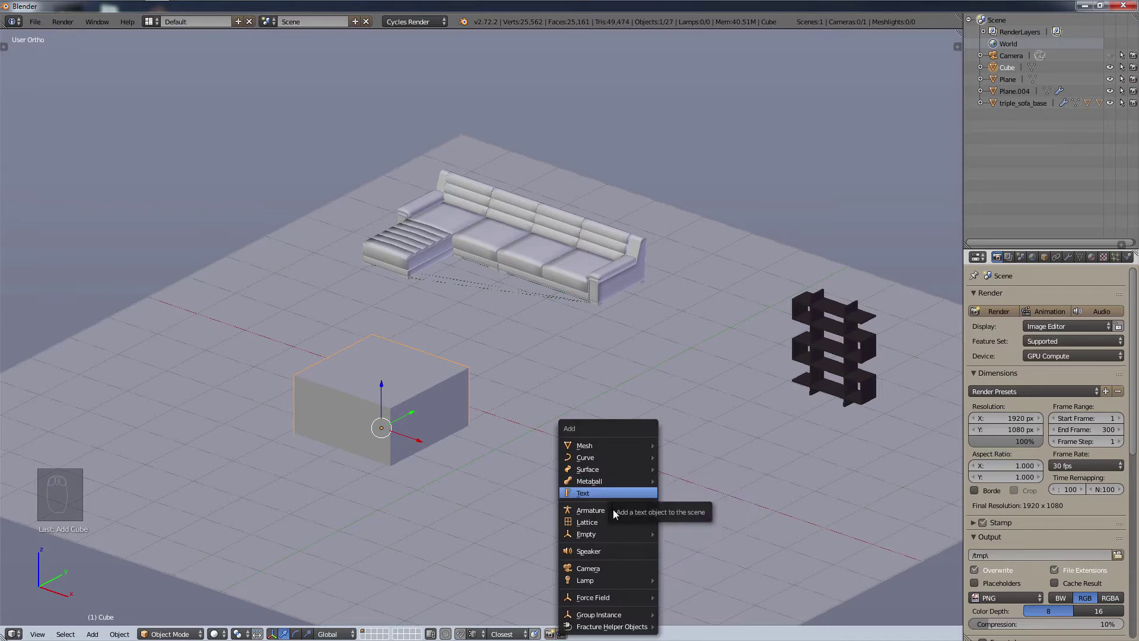
pyautogui.press('Escape')
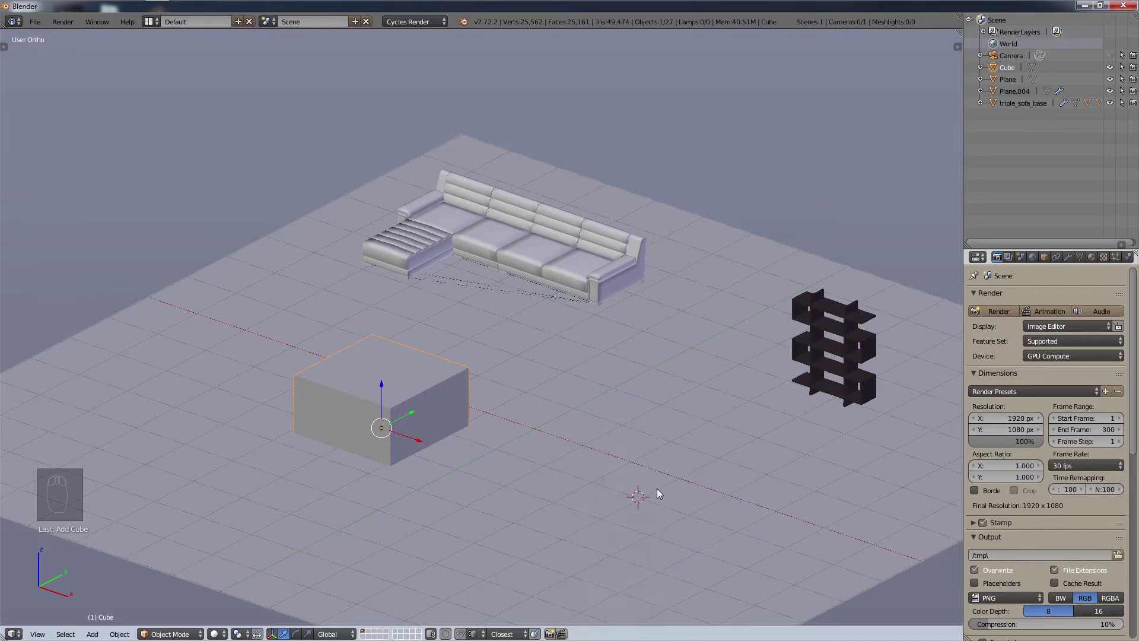
pyautogui.hotkey('shift', 'a')
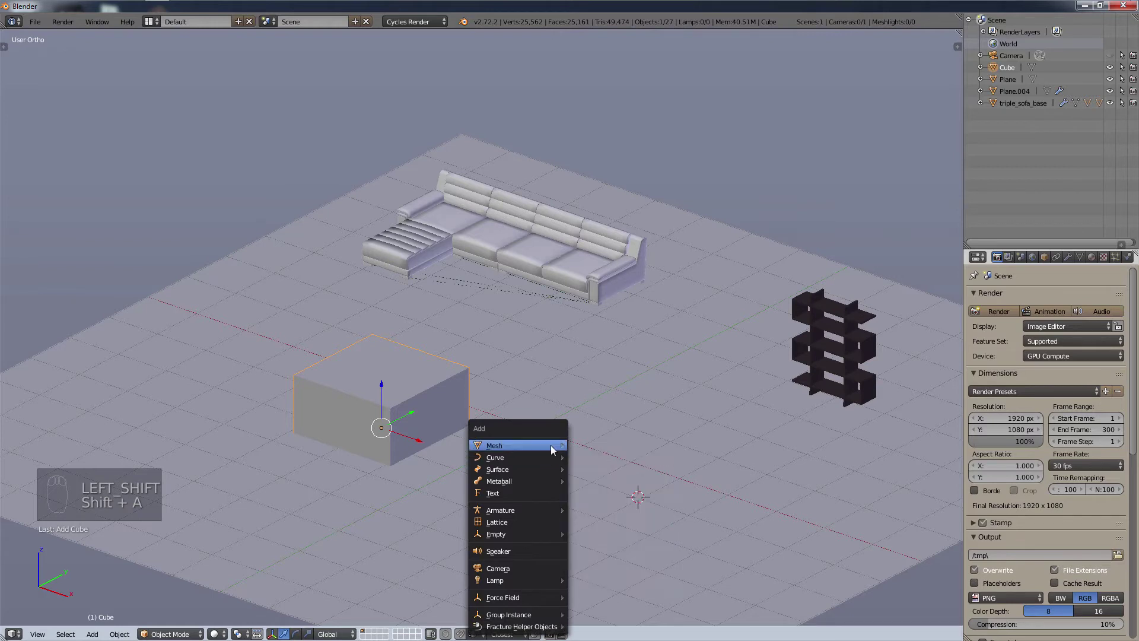
pyautogui.moveTo(550, 445)
pyautogui.hotkey('shift', 'a')
pyautogui.moveTo(578, 358)
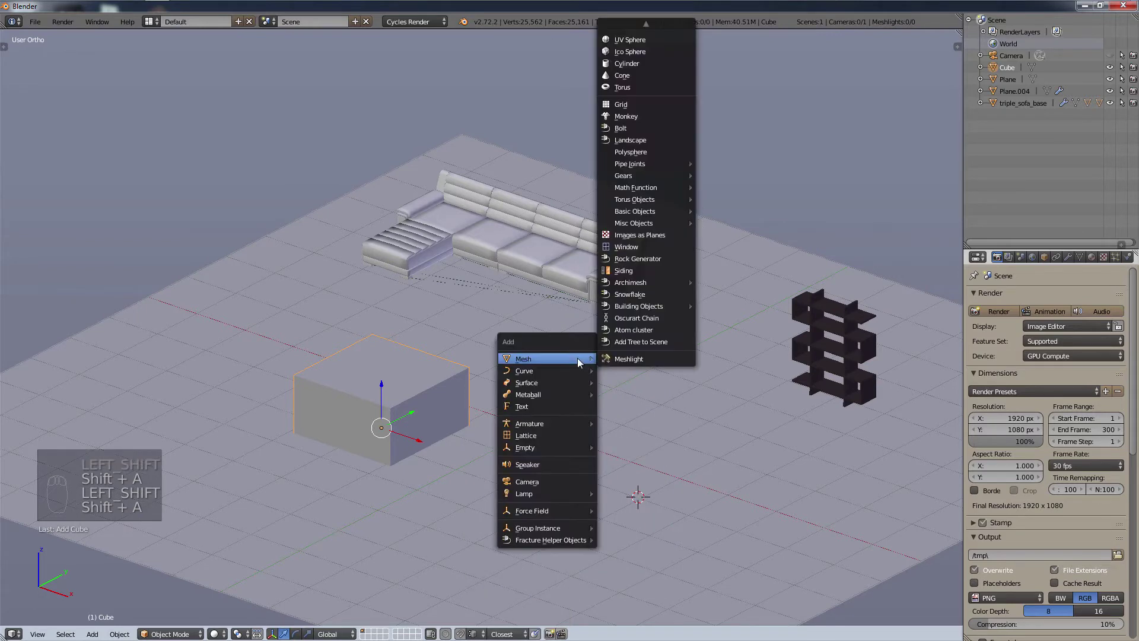
pyautogui.scroll(-1, 637, 57)
pyautogui.scroll(3, 637, 59)
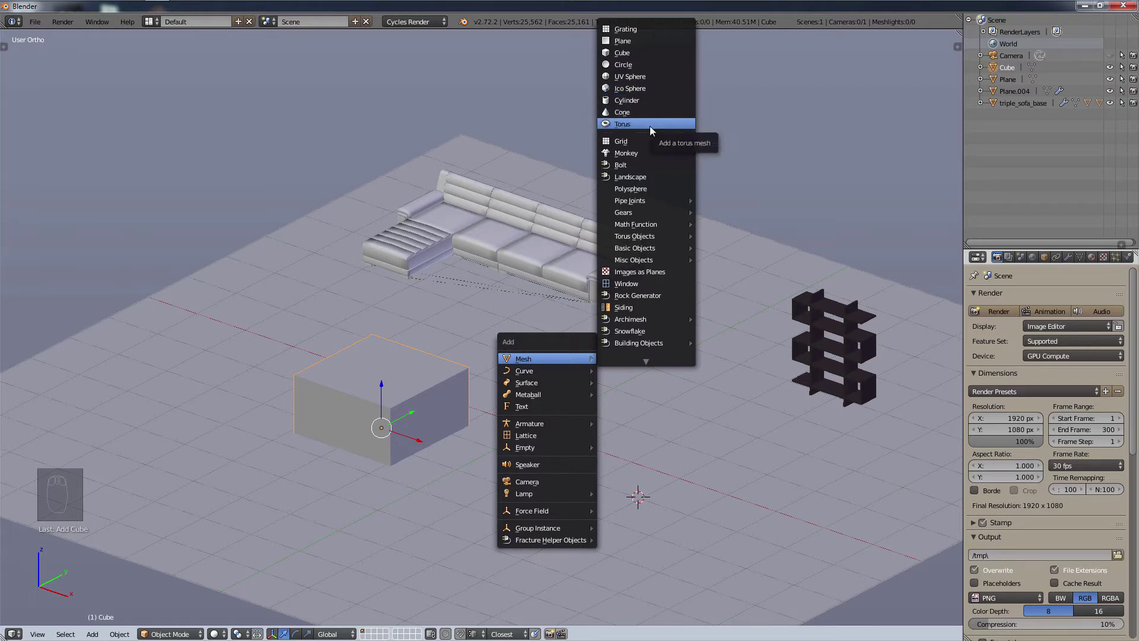
pyautogui.press('Escape')
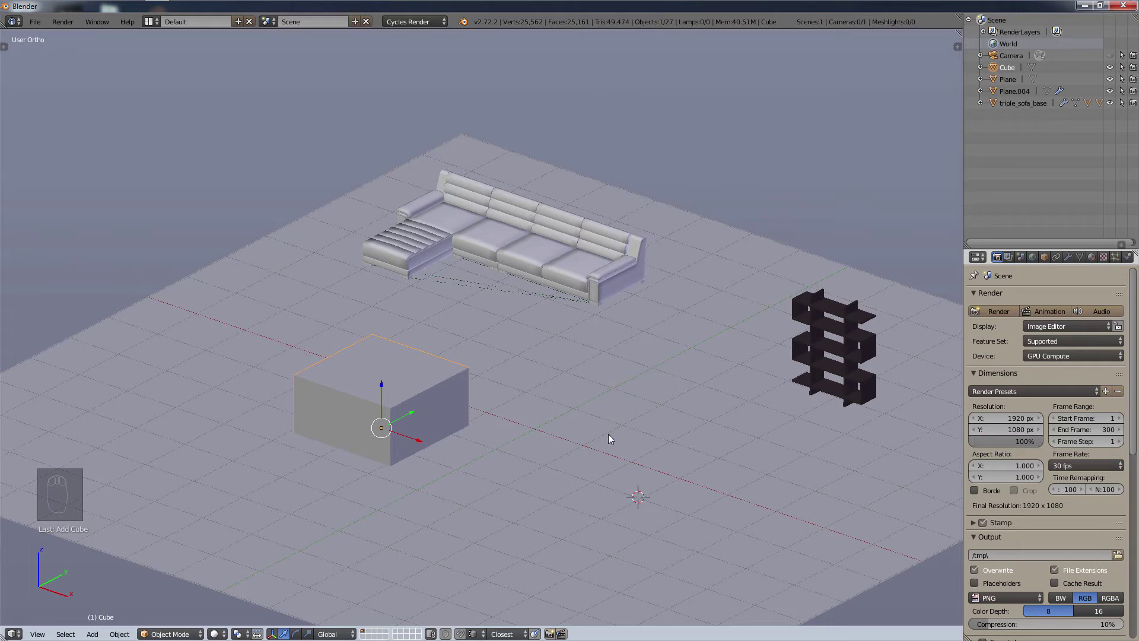
# Step: Add a torus mesh at the 3D cursor and move it freely to the floor between the sofa and the bookshelf
pyautogui.hotkey('shift', 'a')
pyautogui.press('t')
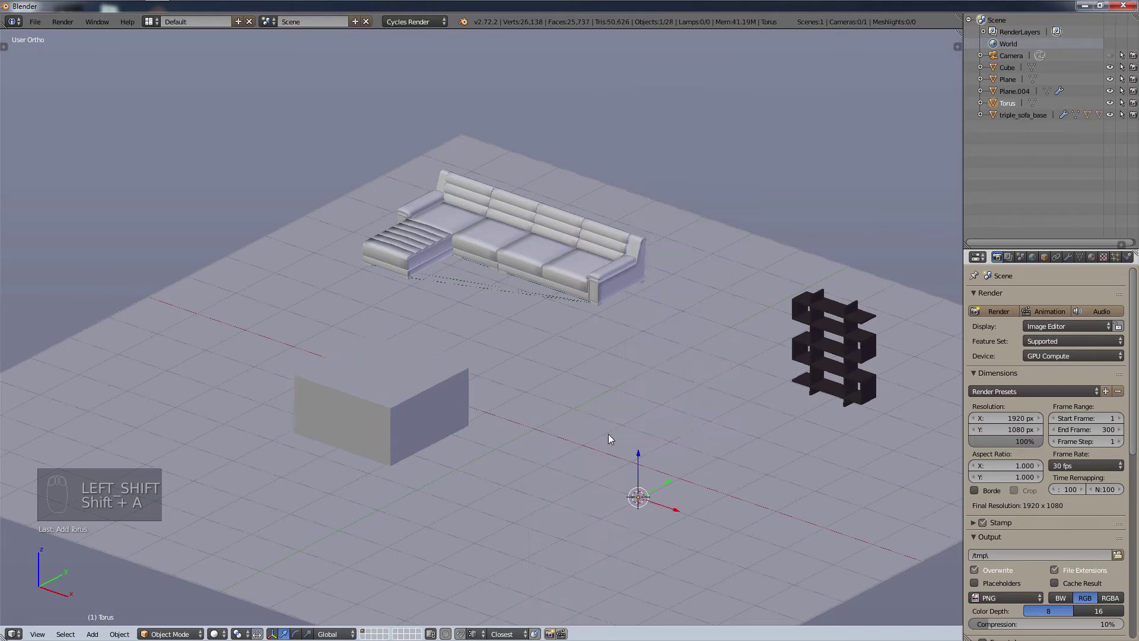
pyautogui.press('g')
pyautogui.click(617, 308)
# Step: Place the 3D cursor near the floor's front edge, add an ico sphere there and raise it along Z
pyautogui.click(557, 549)
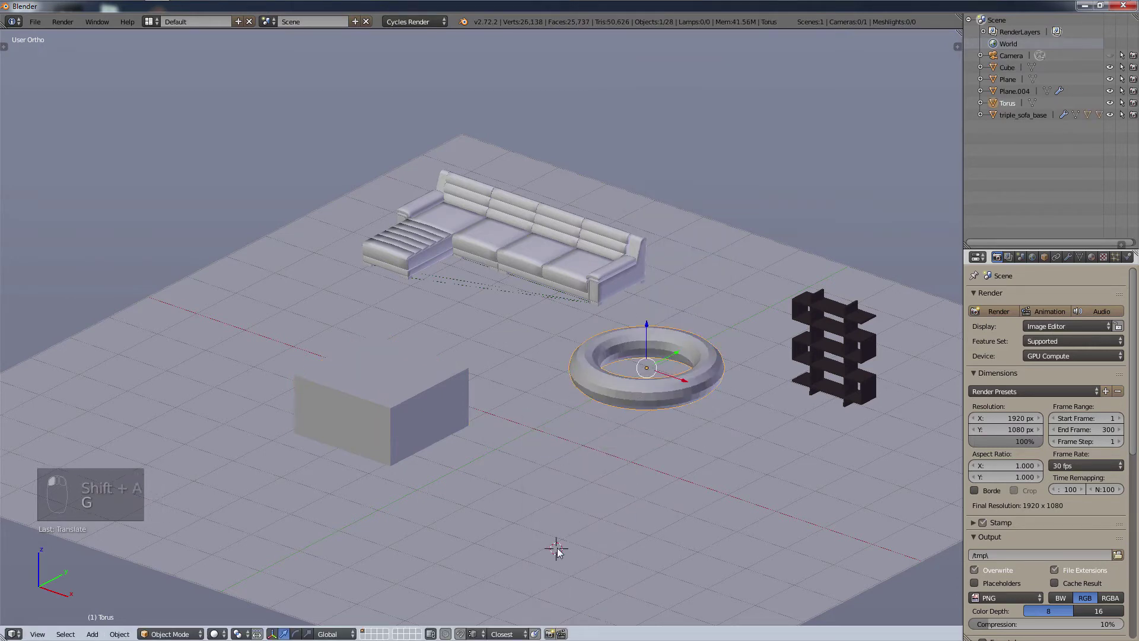
pyautogui.hotkey('shift', 'a')
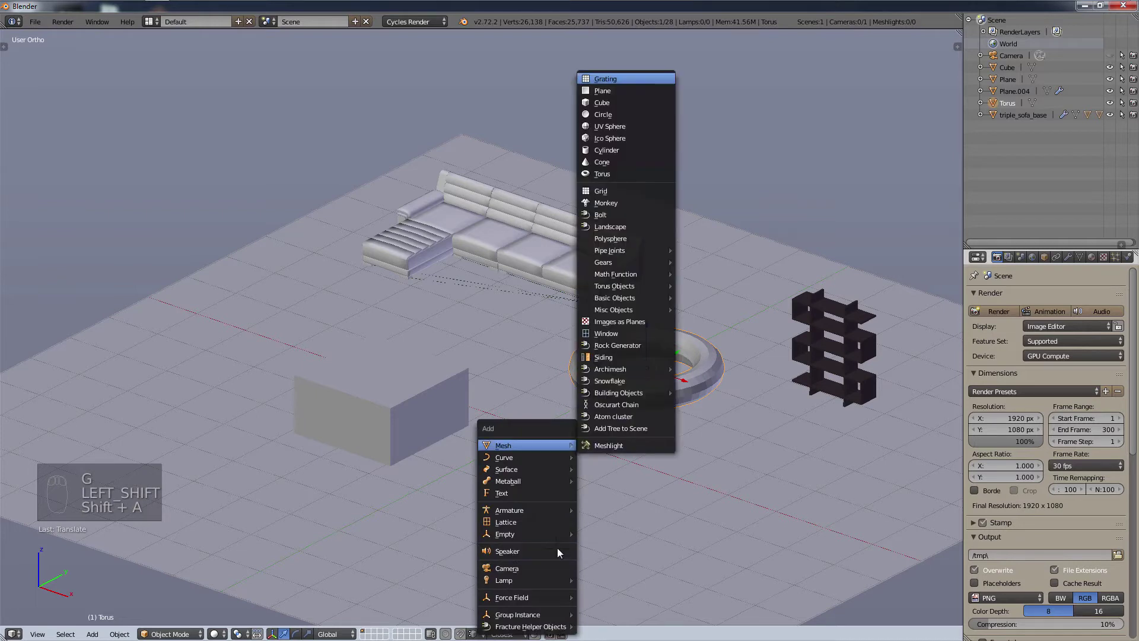
pyautogui.press('i')
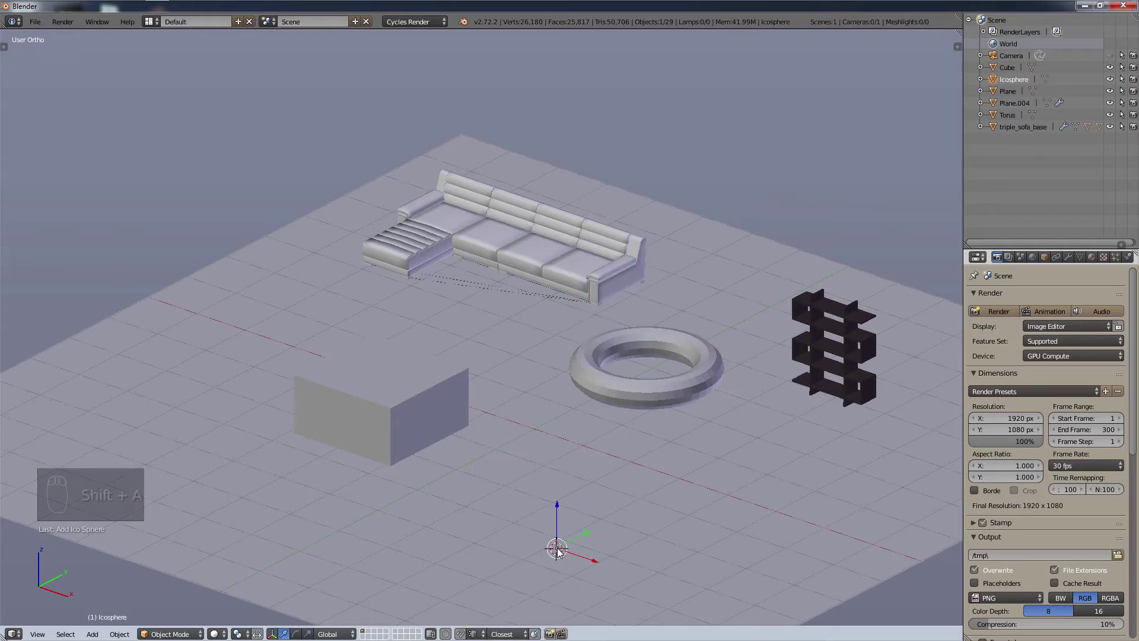
pyautogui.press('g')
pyautogui.press('z')
pyautogui.click(578, 319)
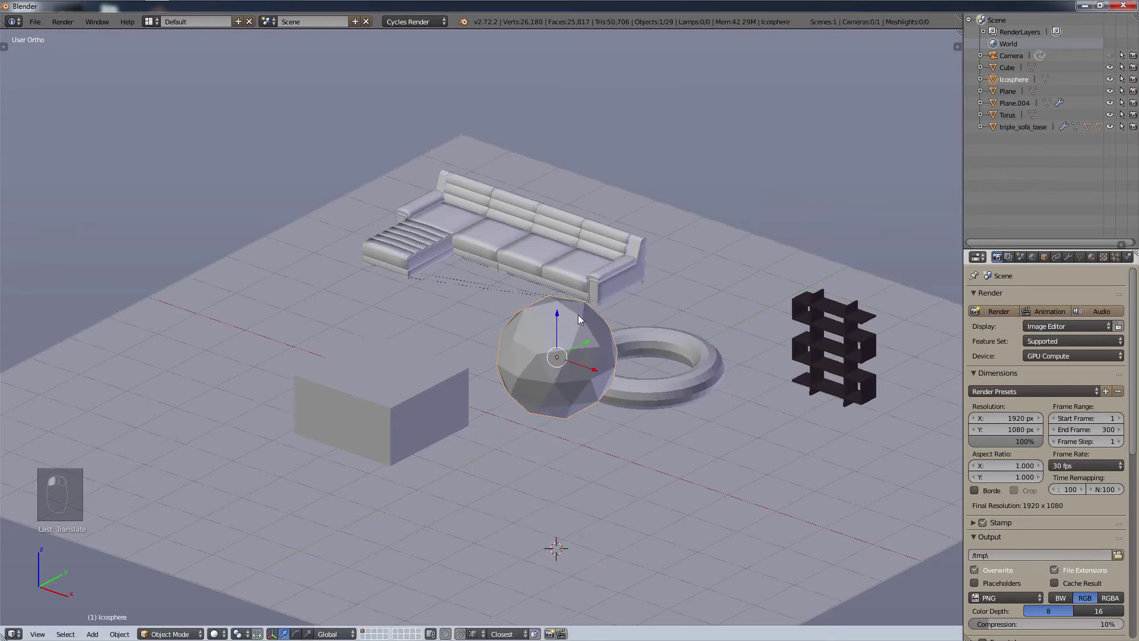
# Step: Place the 3D cursor in the empty space behind the sofa's chaise end and add a mesh circle there
pyautogui.click(289, 115)
pyautogui.hotkey('shift', 'a')
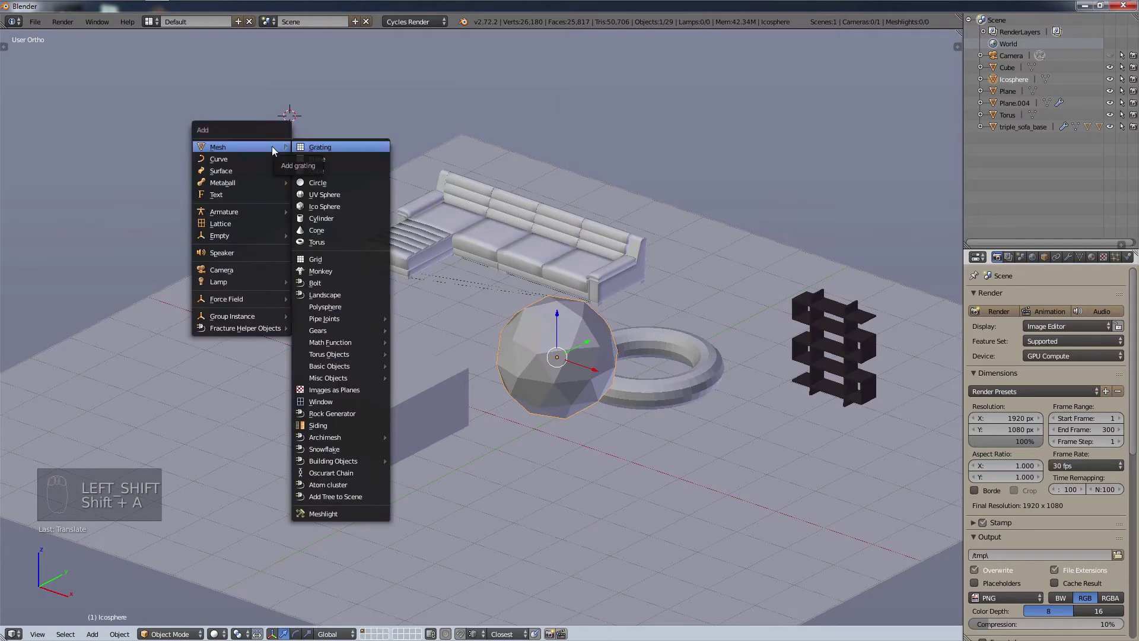
pyautogui.press('Down')
pyautogui.press('Down')
pyautogui.press('Down')
pyautogui.press('Return')
# Step: Place the 3D cursor outside the floor, on the chaise side beyond the first cube, and add a UV sphere there
pyautogui.click(145, 244)
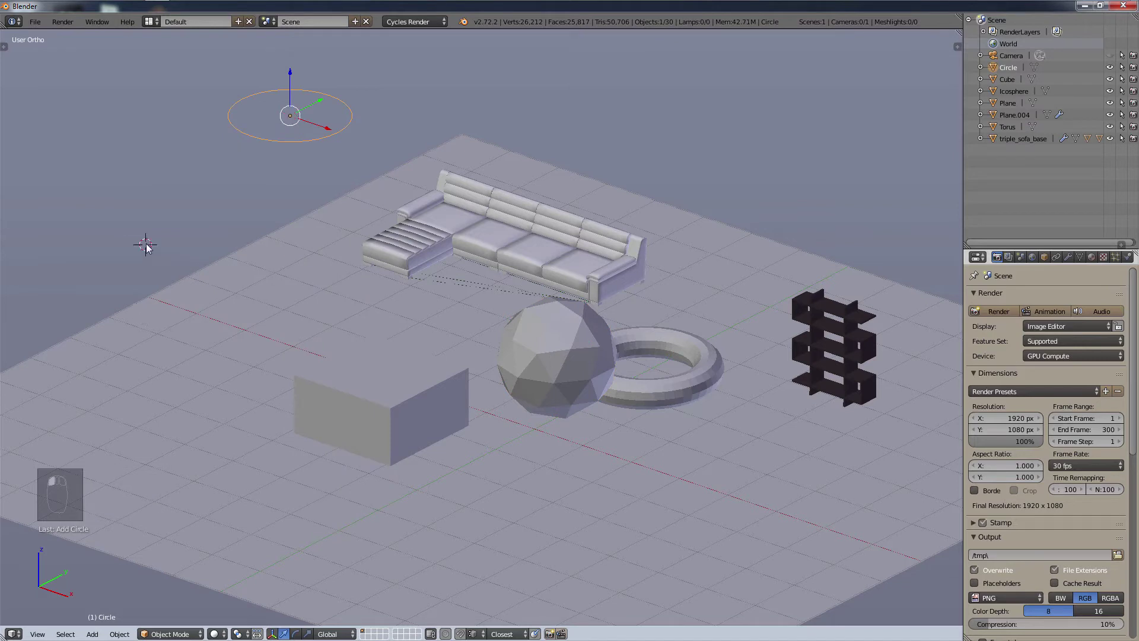
pyautogui.press('shift')
pyautogui.hotkey('shift', 'a')
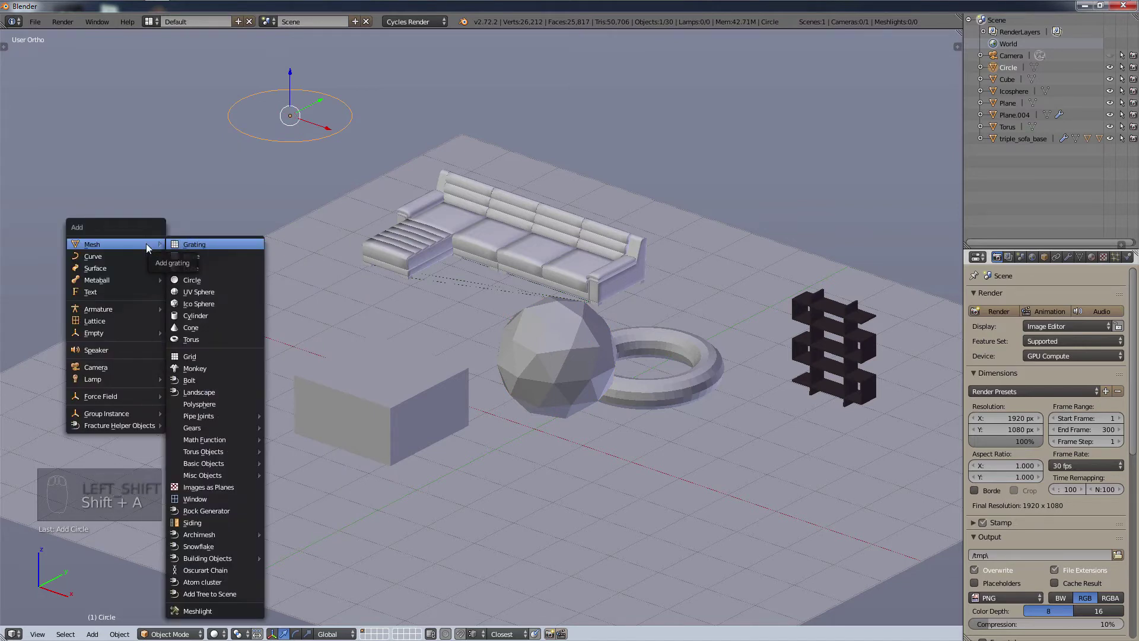
pyautogui.press('Down')
pyautogui.press('Down')
pyautogui.press('Down')
pyautogui.press('Down')
pyautogui.press('Return')
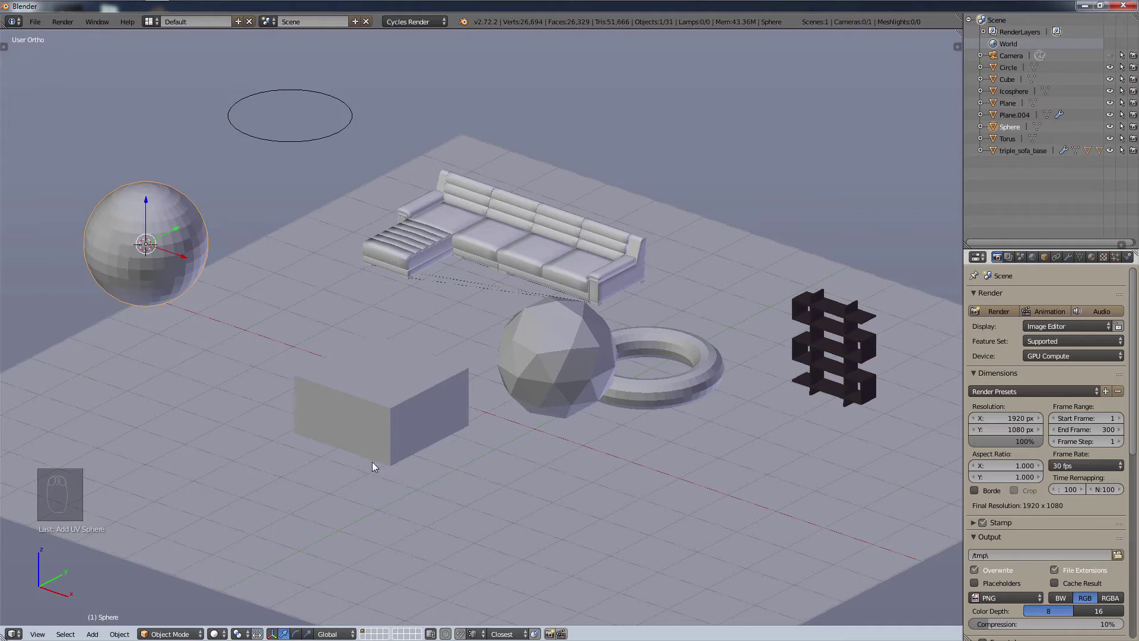
# Step: Add a Bezier circle curve on the front part of the floor, below the ico sphere
pyautogui.hotkey('shift', 'a')
pyautogui.moveTo(516, 458)
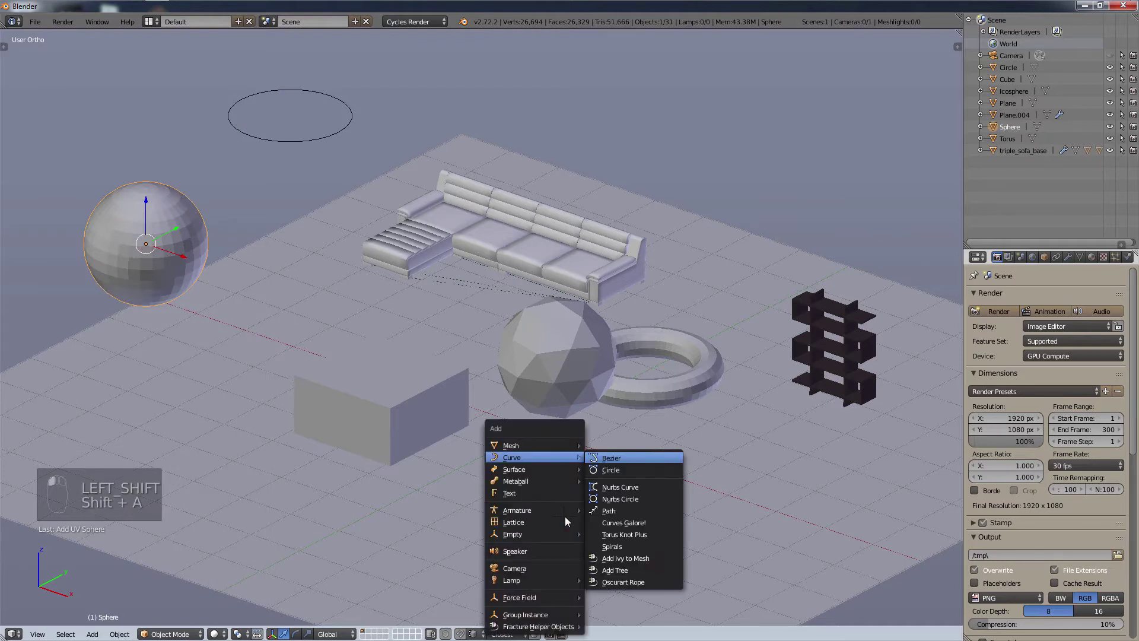
pyautogui.click(611, 469)
# Step: Add two cubes at new 3D cursor locations, one in the space behind the bookshelf and one behind the sofa
pyautogui.hotkey('shift', 'a')
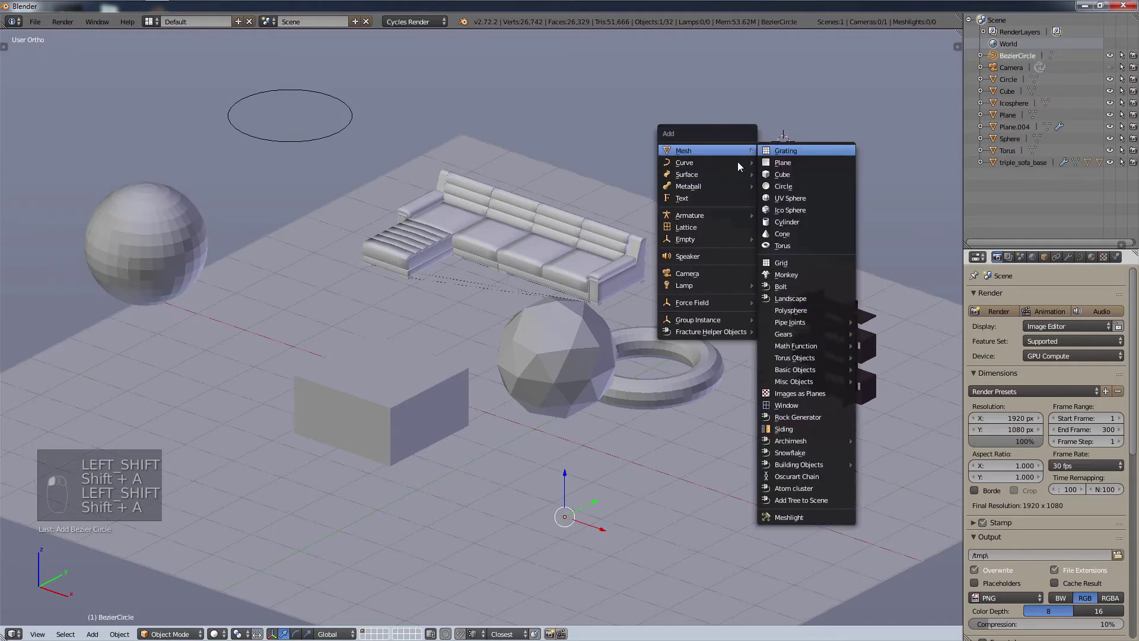
pyautogui.press('Down')
pyautogui.press('Return')
pyautogui.click(472, 70)
pyautogui.hotkey('shift', 'a')
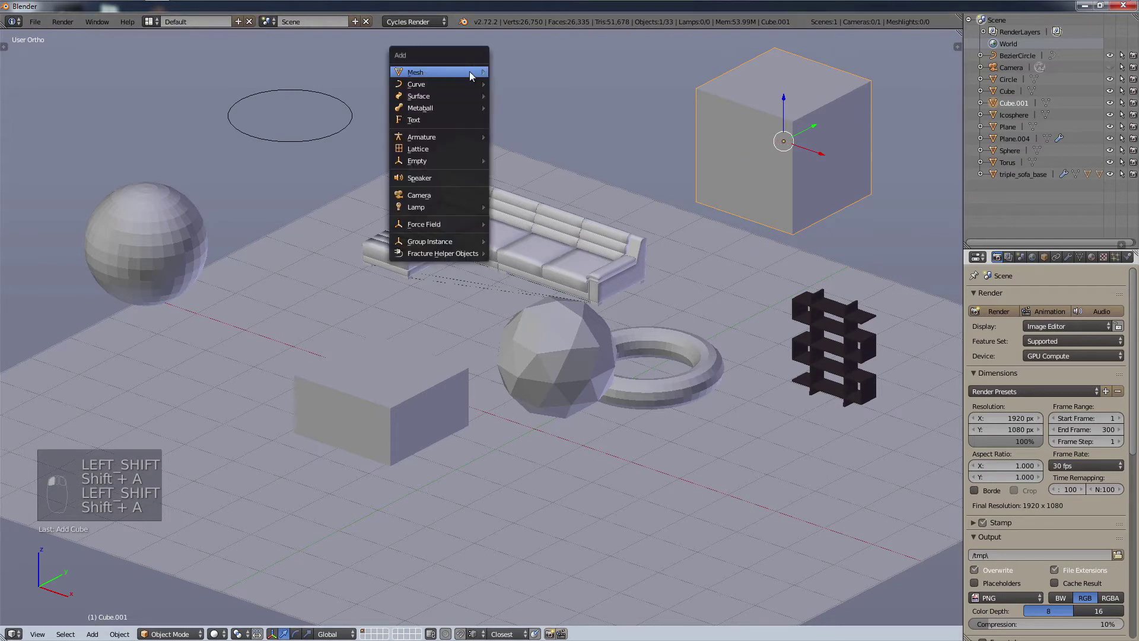
pyautogui.press('Down')
pyautogui.press('Return')
# Step: Add a cube on the floor in front of the bookshelf and raise it along the Z axis
pyautogui.click(730, 501)
pyautogui.hotkey('shift', 'a')
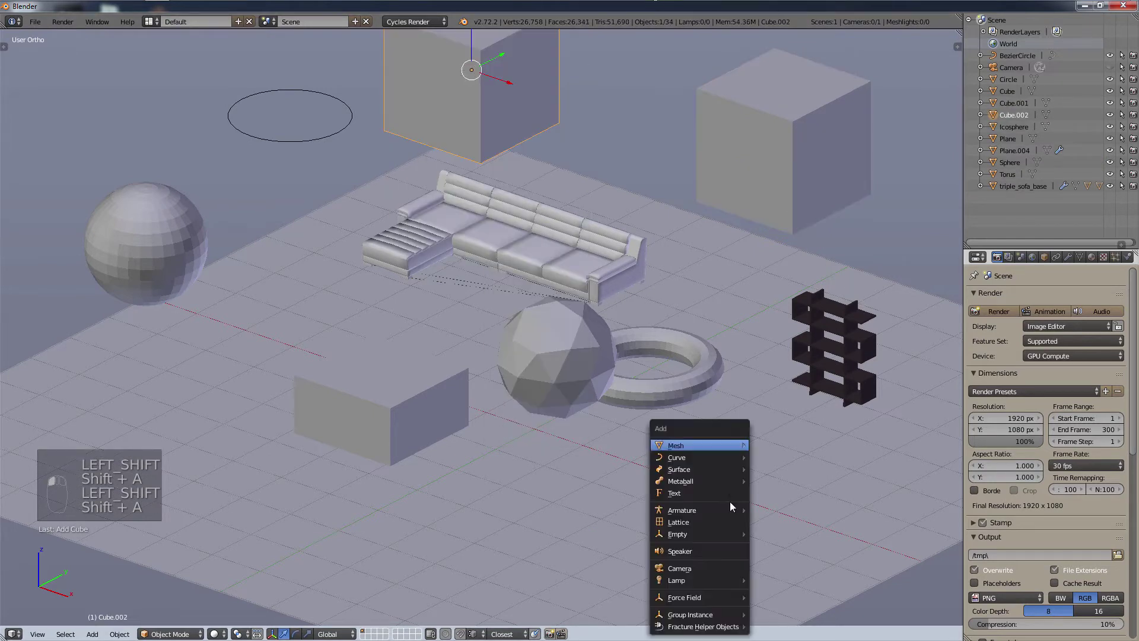
pyautogui.press('Down')
pyautogui.press('Return')
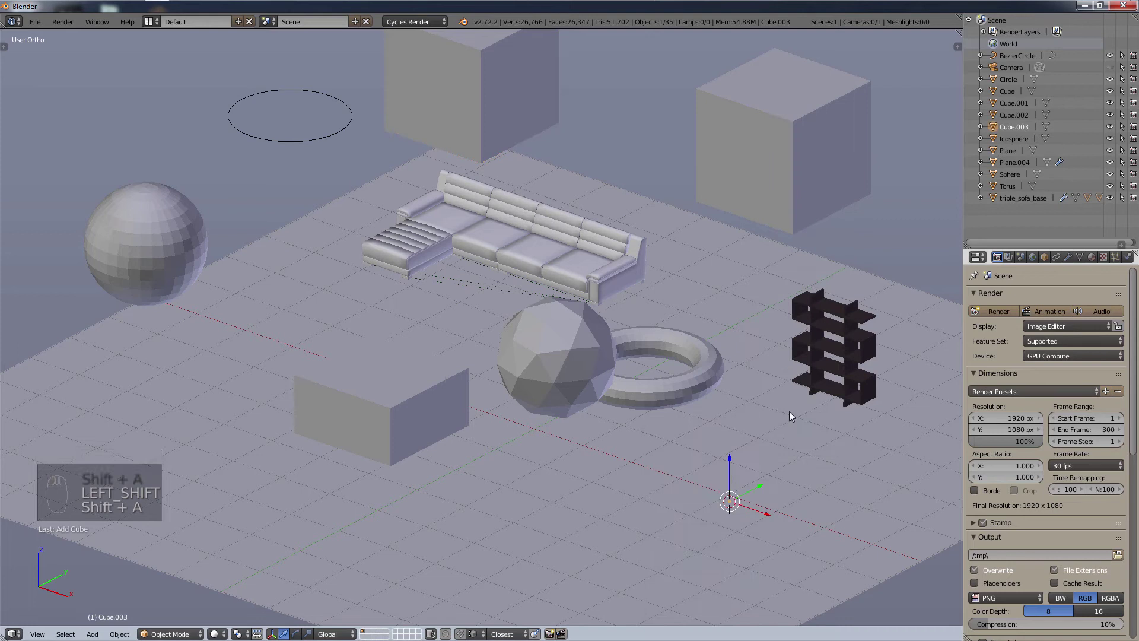
pyautogui.click(736, 459)
pyautogui.moveTo(734, 464); pyautogui.dragTo(734, 369)
# Step: Switch the 3D view to the Node Editor and create a new material for the selected cube
pyautogui.click(13, 634)
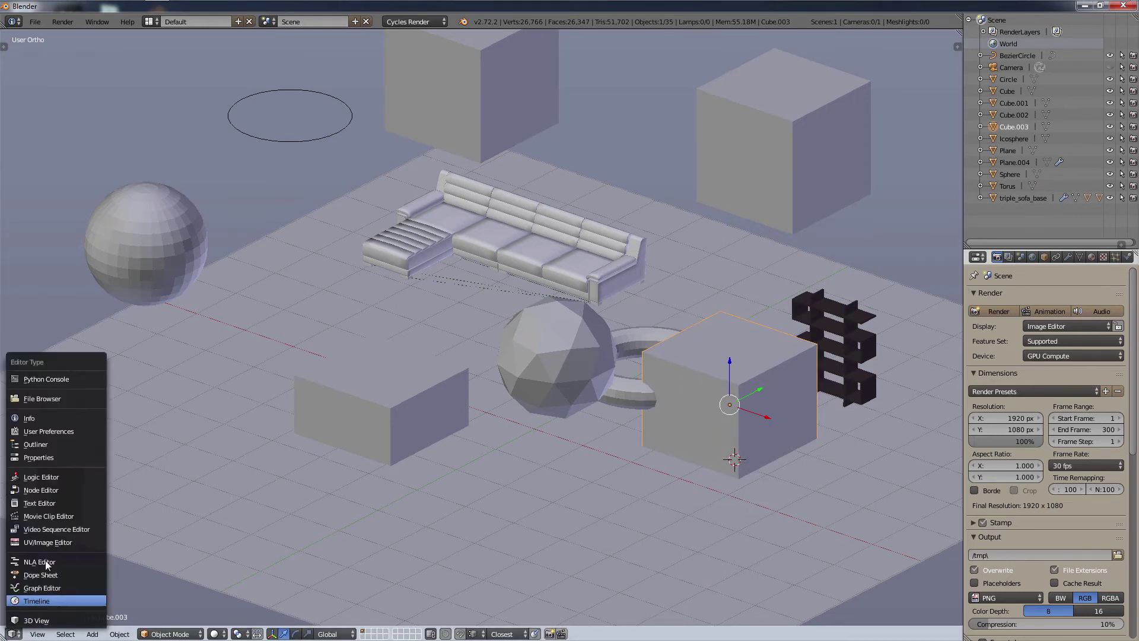
pyautogui.click(69, 489)
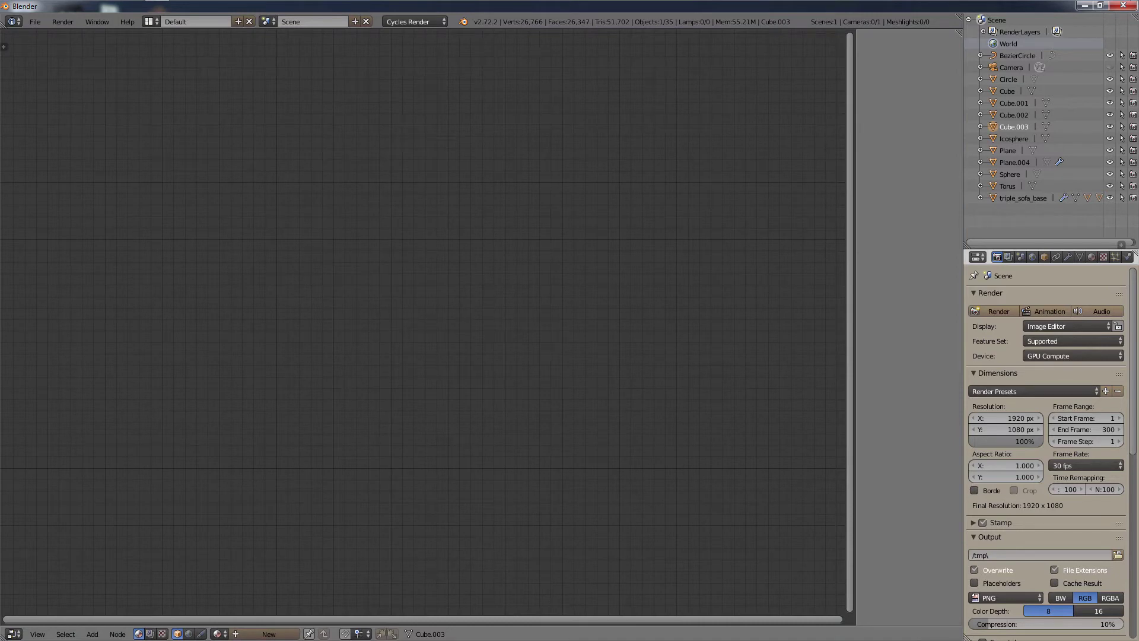
pyautogui.hotkey('shift', 'a')
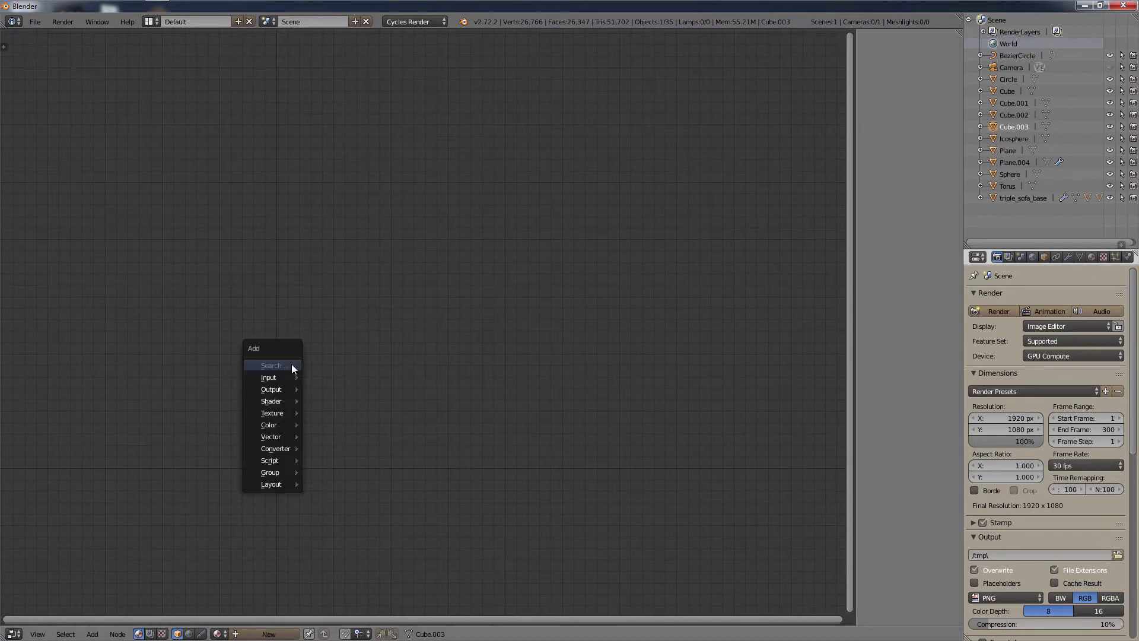
pyautogui.click(1091, 256)
pyautogui.click(1034, 335)
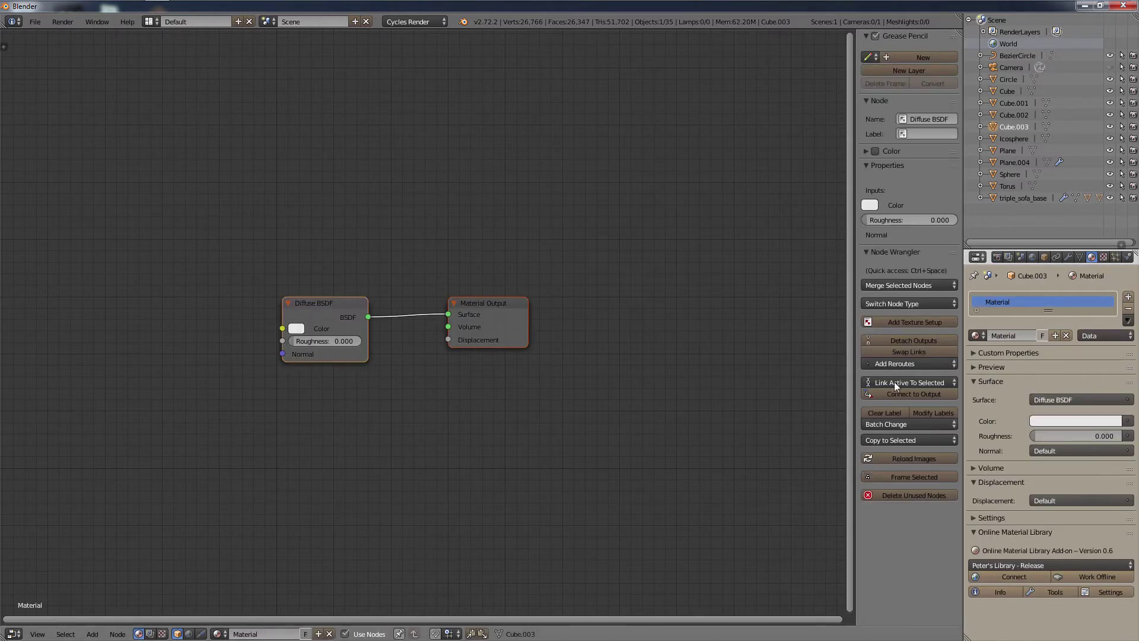
# Step: Clear the default Diffuse BSDF and Material Output nodes from the material's node graph
pyautogui.click(335, 312)
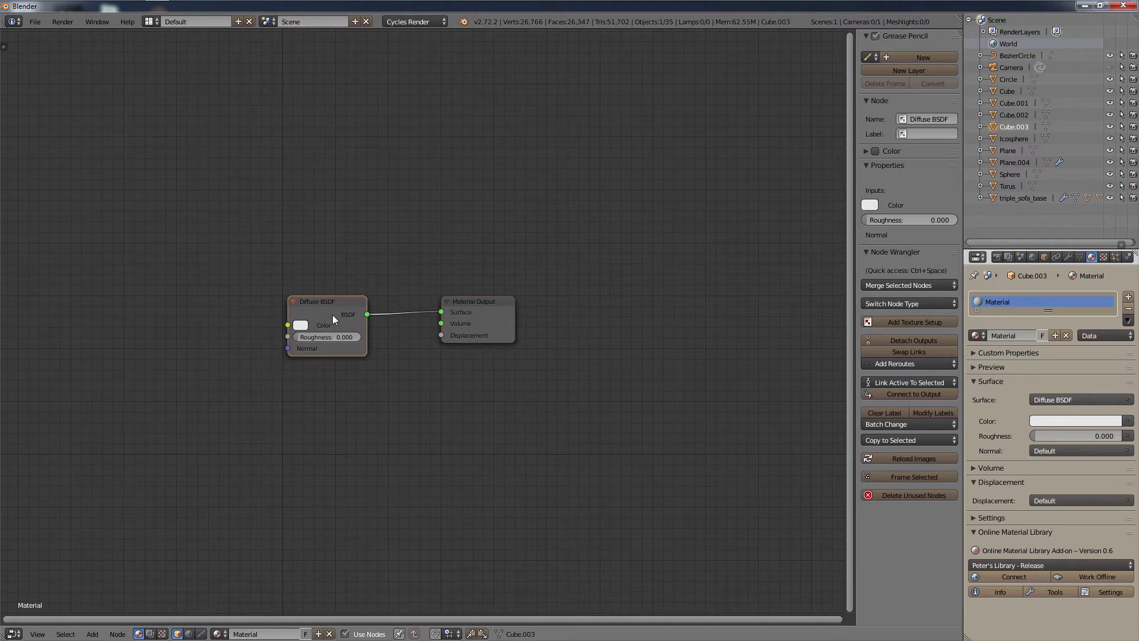
pyautogui.press('x')
pyautogui.moveTo(478, 302); pyautogui.dragTo(253, 284)
# Step: Add two Image Texture nodes to the empty graph, placing the second one well below the first
pyautogui.hotkey('shift', 'a')
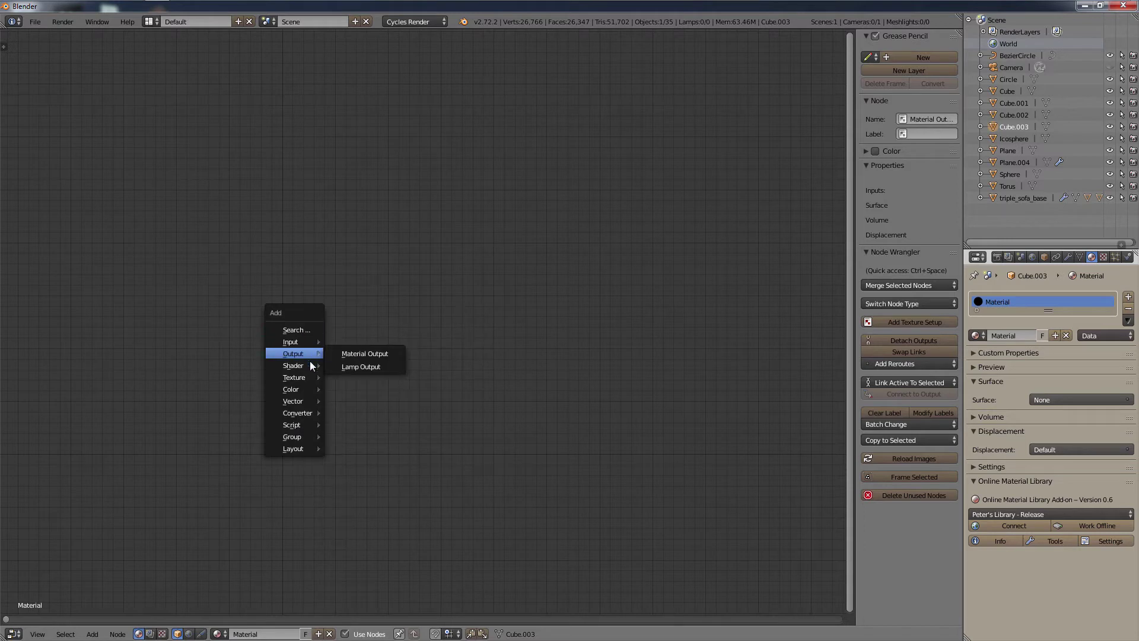
pyautogui.moveTo(311, 365)
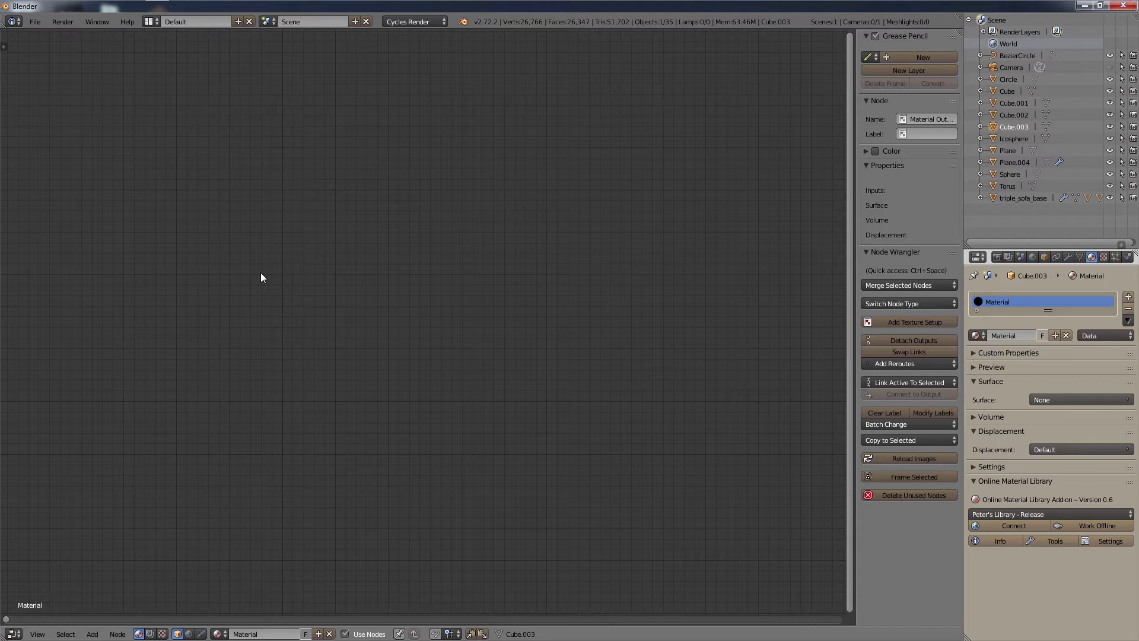
pyautogui.hotkey('shift', 'a')
pyautogui.press('Return')
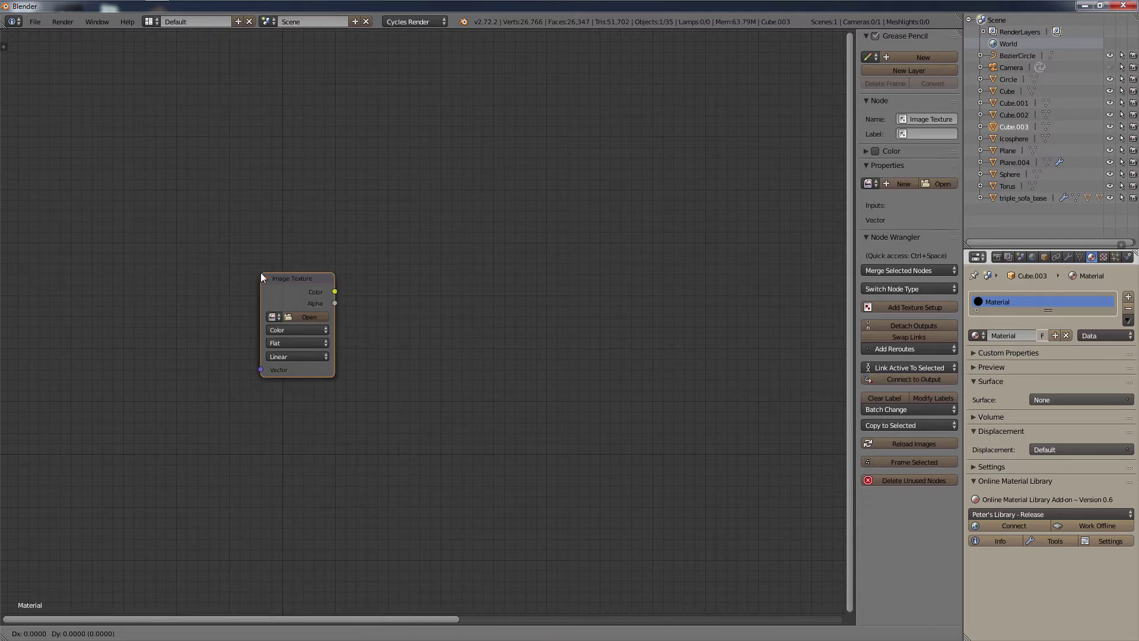
pyautogui.click(215, 94)
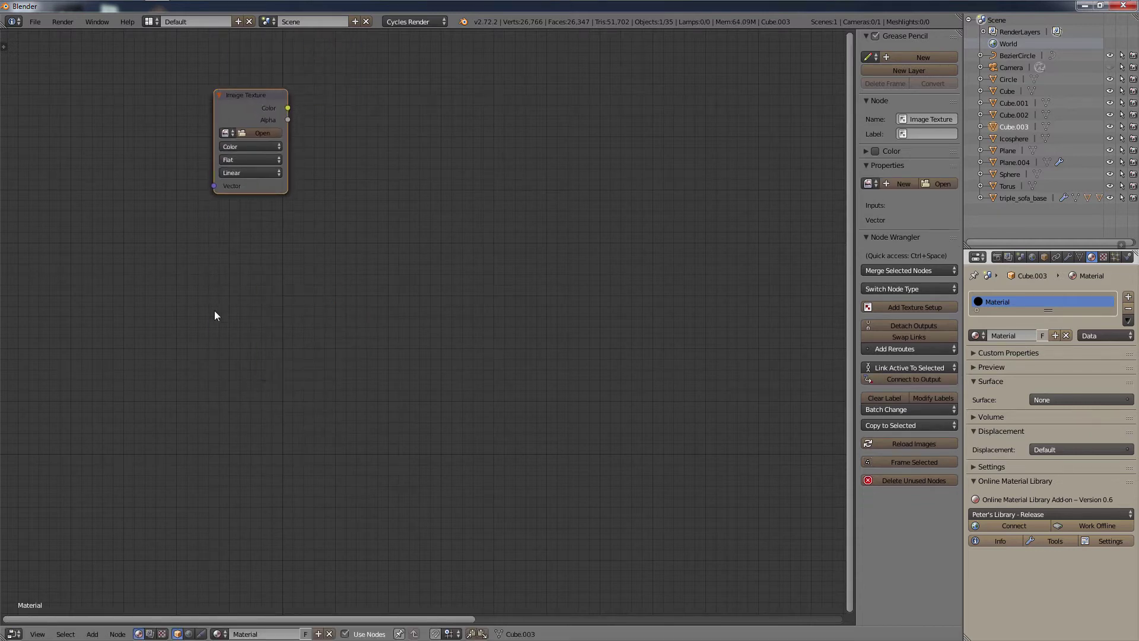
pyautogui.hotkey('shift', 'a')
pyautogui.press('Return')
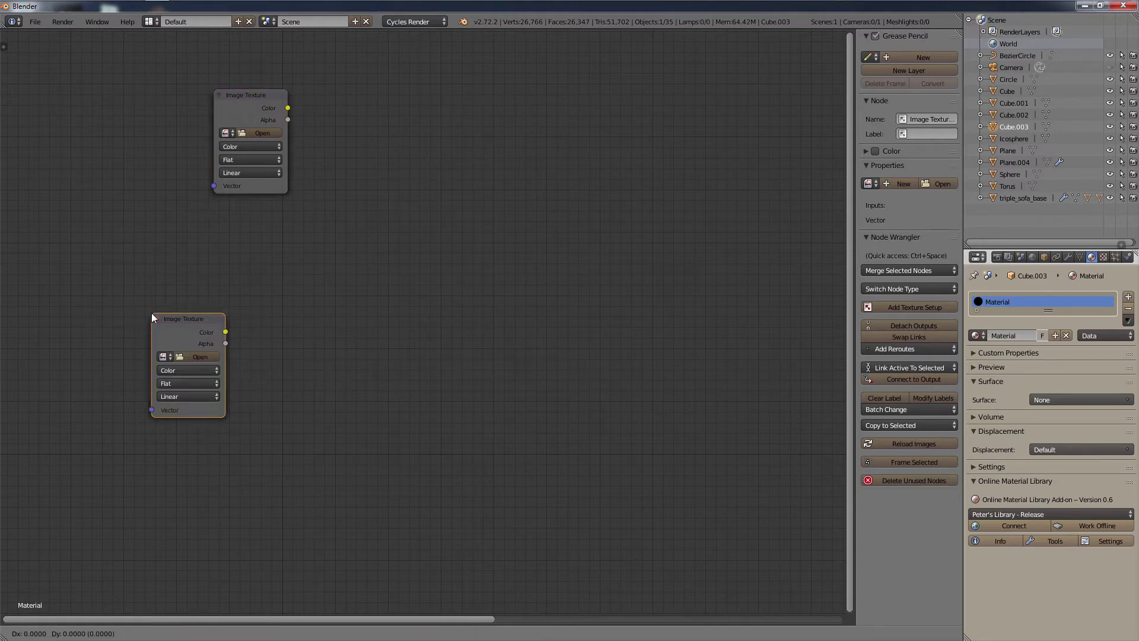
pyautogui.click(152, 312)
# Step: Add two more Image Texture nodes beneath the existing pair and shift the second texture node up toward the first
pyautogui.hotkey('shift', 'a')
pyautogui.press('Return')
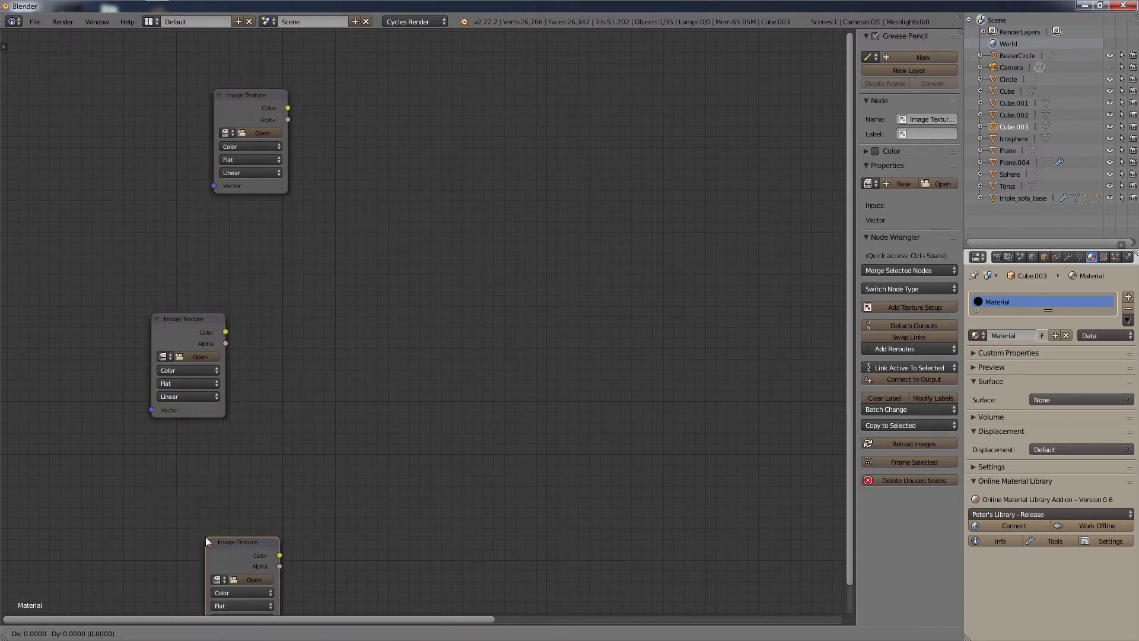
pyautogui.click(251, 547)
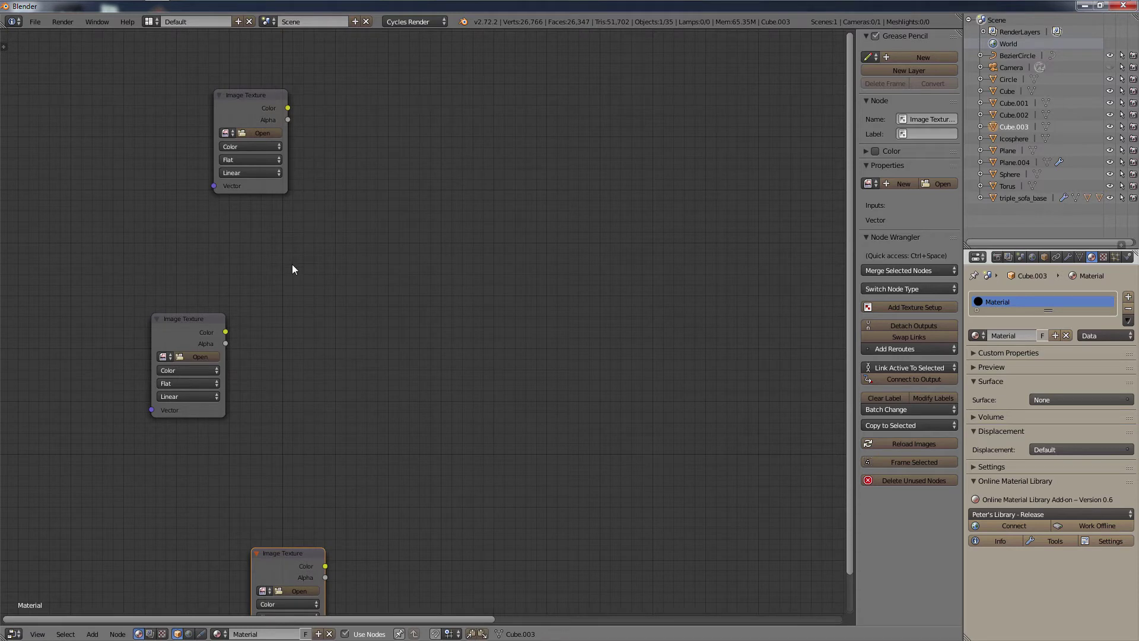
pyautogui.hotkey('shift', 'a')
pyautogui.press('Return')
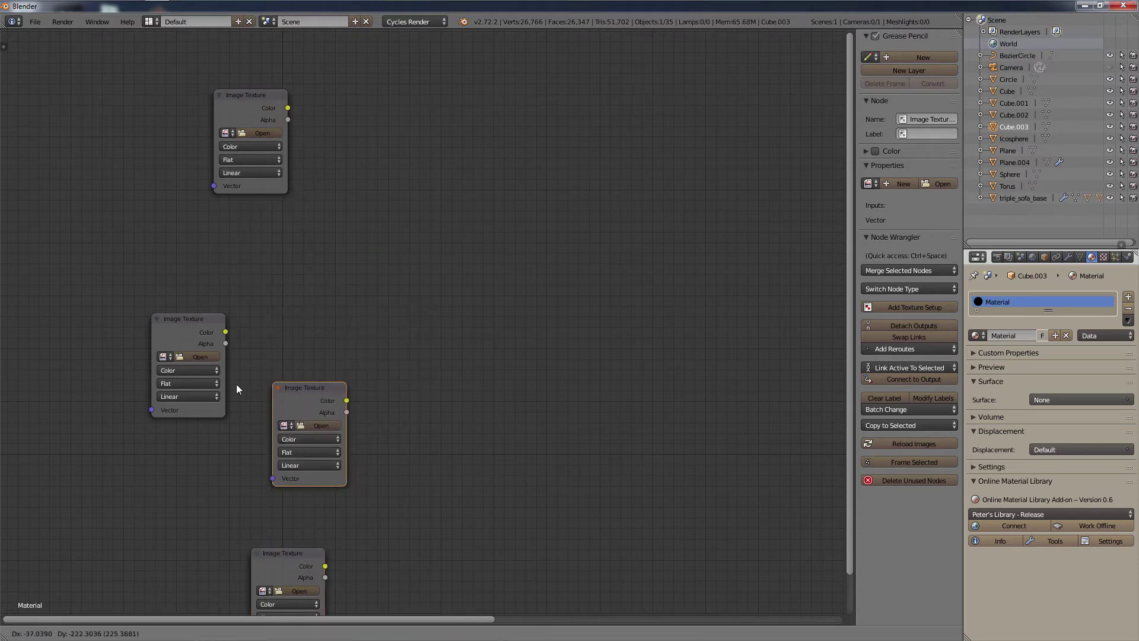
pyautogui.click(116, 454)
pyautogui.moveTo(191, 321); pyautogui.dragTo(203, 275)
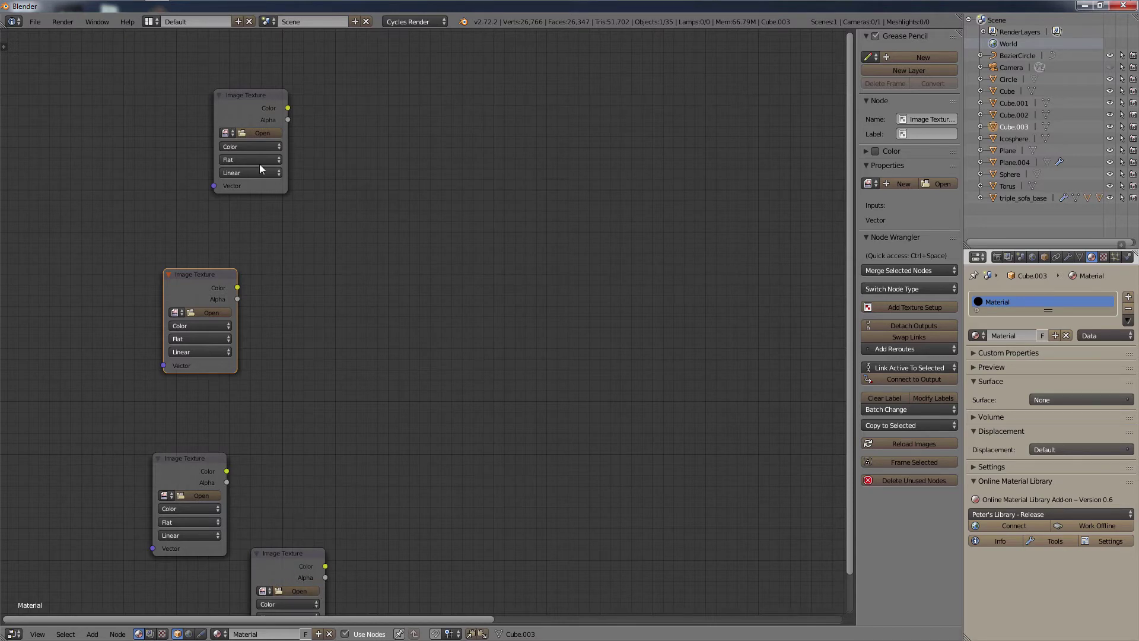
pyautogui.keyDown('shift'); pyautogui.click(233, 123); pyautogui.keyUp('shift')
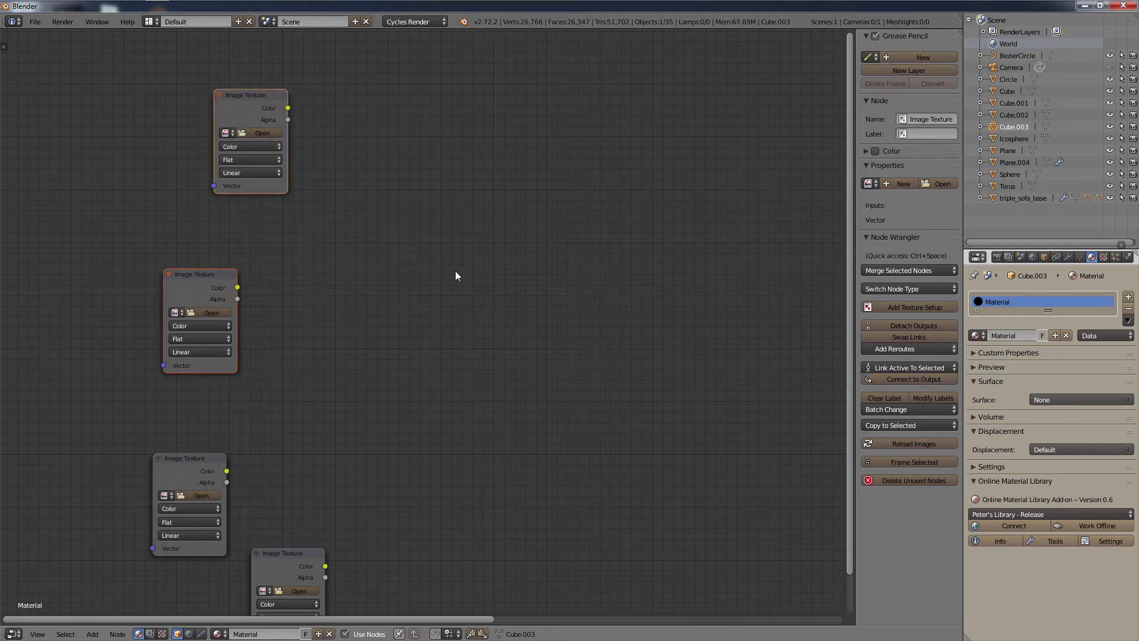
# Step: Add a Mix Shader node and place it beside the second Image Texture node
pyautogui.hotkey('shift', 'a')
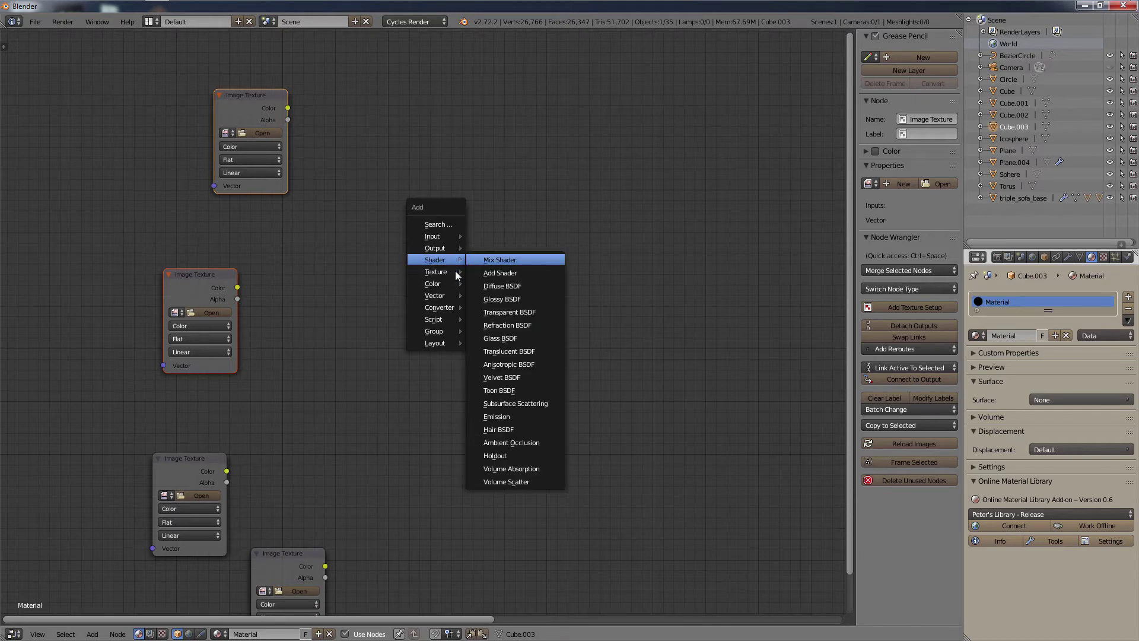
pyautogui.click(500, 259)
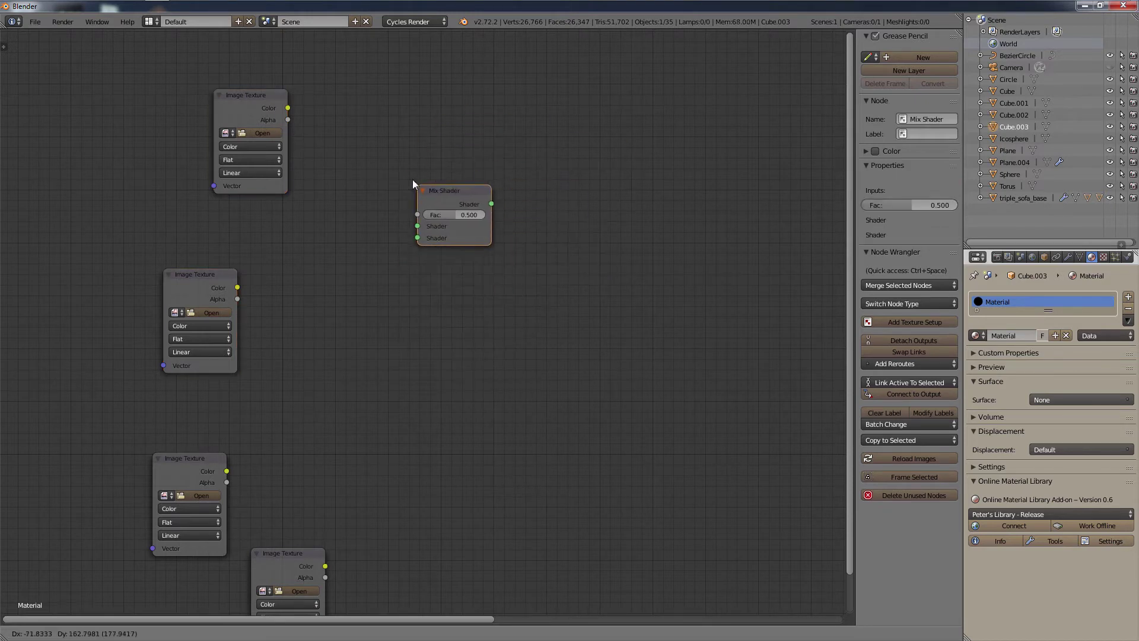
pyautogui.click(360, 257)
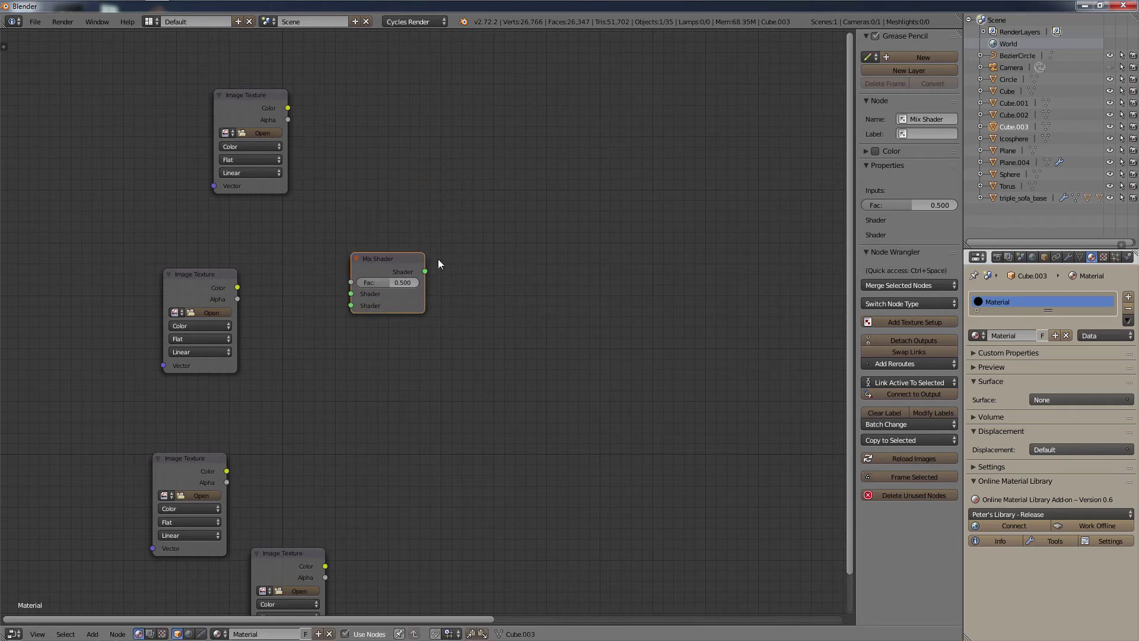
# Step: Add a second Mix Shader node beyond the first and duplicate it, placing the copy further along and slightly lower
pyautogui.hotkey('shift', 'a')
pyautogui.click(341, 226)
pyautogui.click(308, 226)
pyautogui.scroll(1, 308, 226)
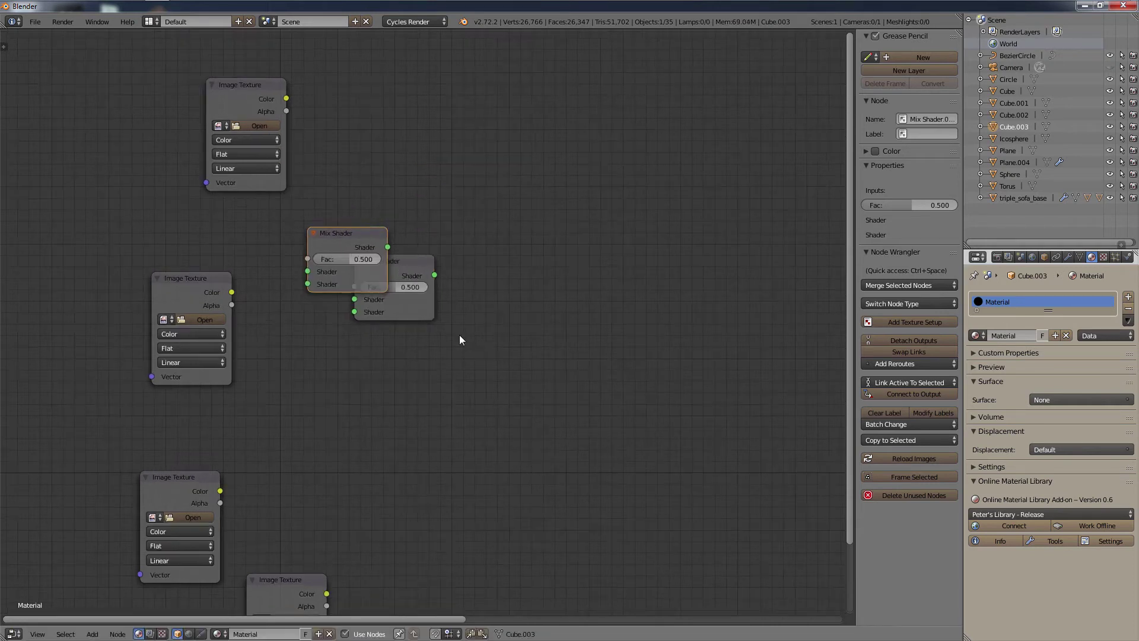
pyautogui.press('g')
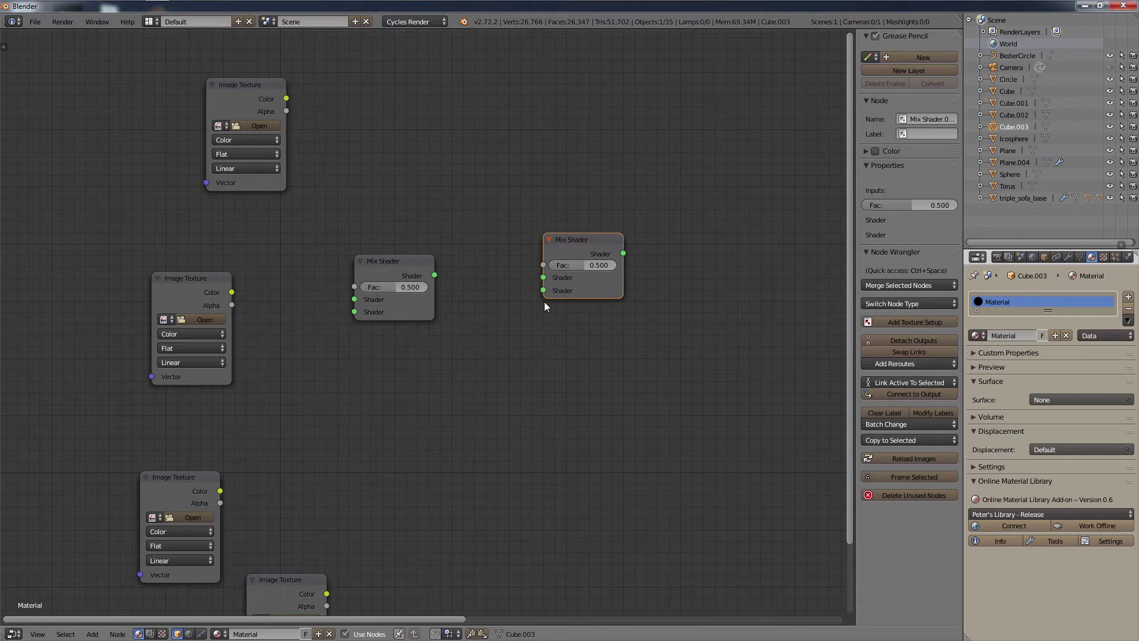
pyautogui.hotkey('shift', 'd')
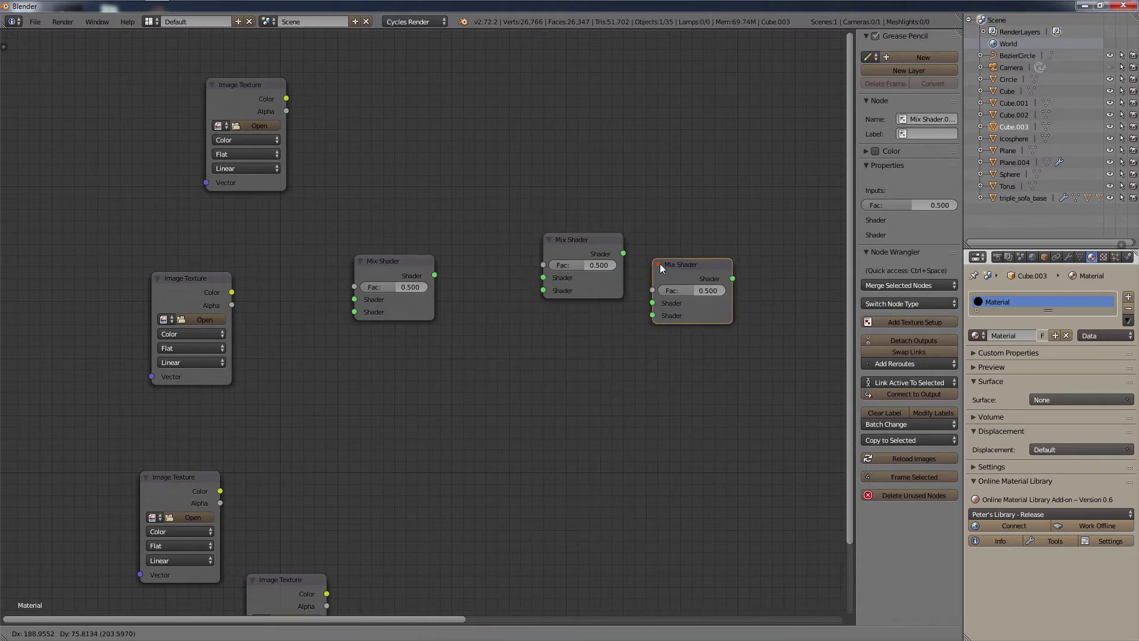
pyautogui.click(669, 274)
pyautogui.hotkey('shift', 'a')
pyautogui.moveTo(380, 429)
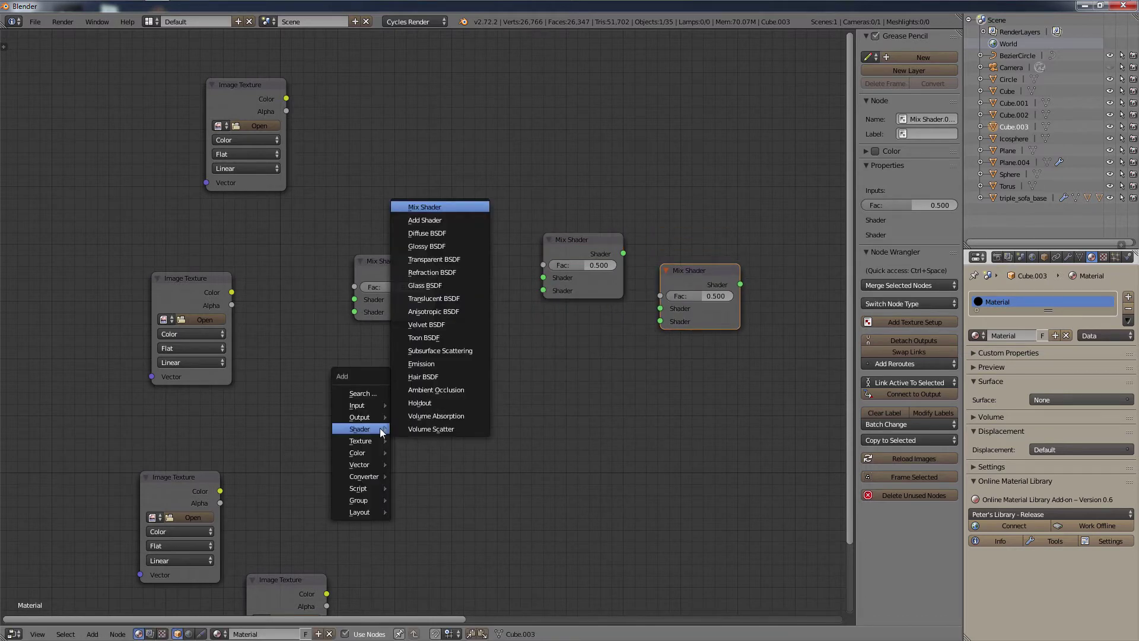
pyautogui.click(424, 220)
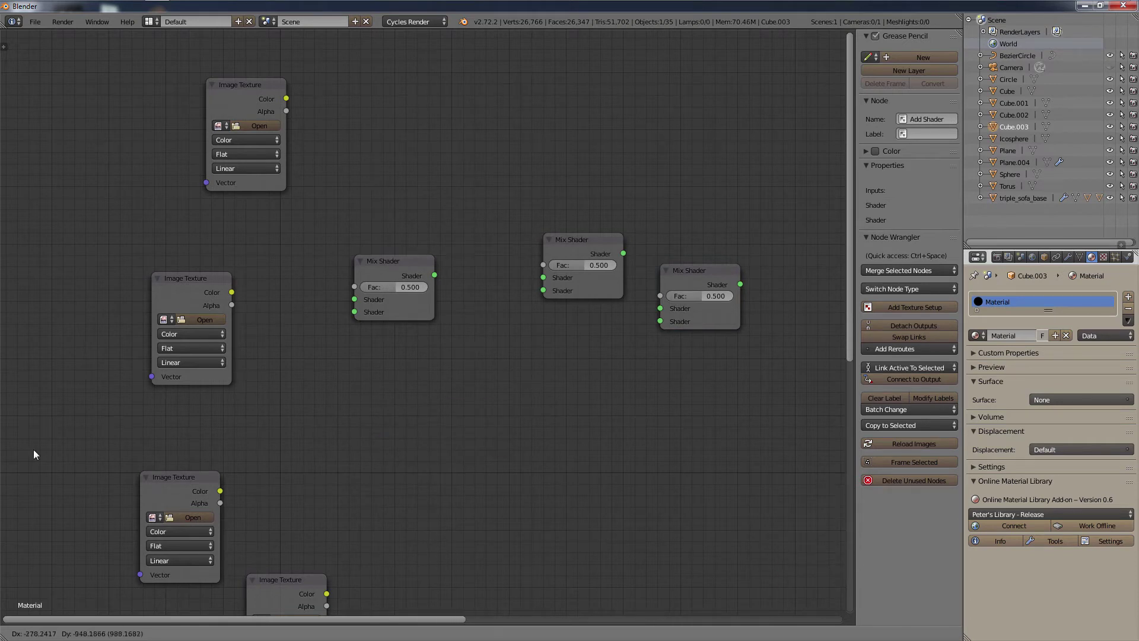
pyautogui.press('Escape')
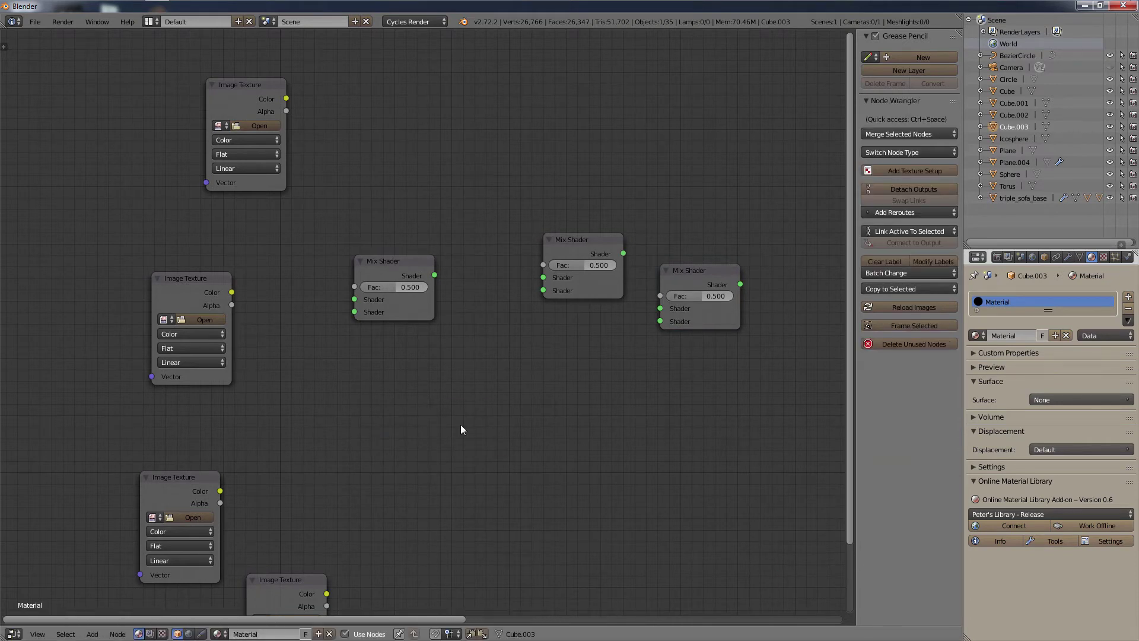
pyautogui.hotkey('shift', 'a')
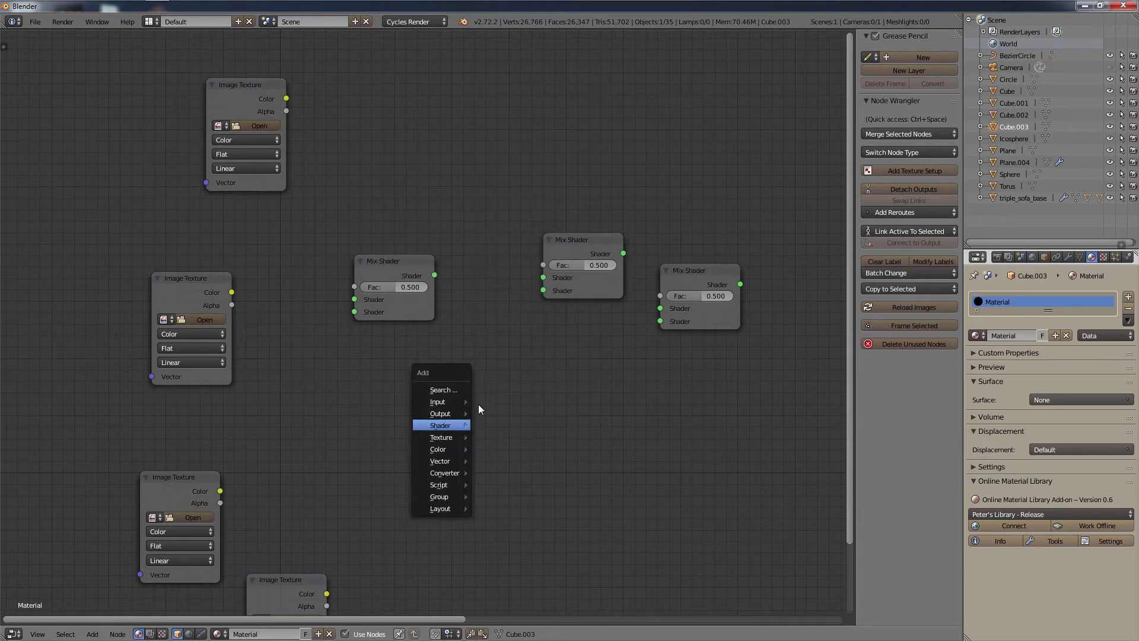
pyautogui.press('Escape')
# Step: Add two Add Shader nodes side by side below the Mix Shader nodes
pyautogui.hotkey('shift', 'a')
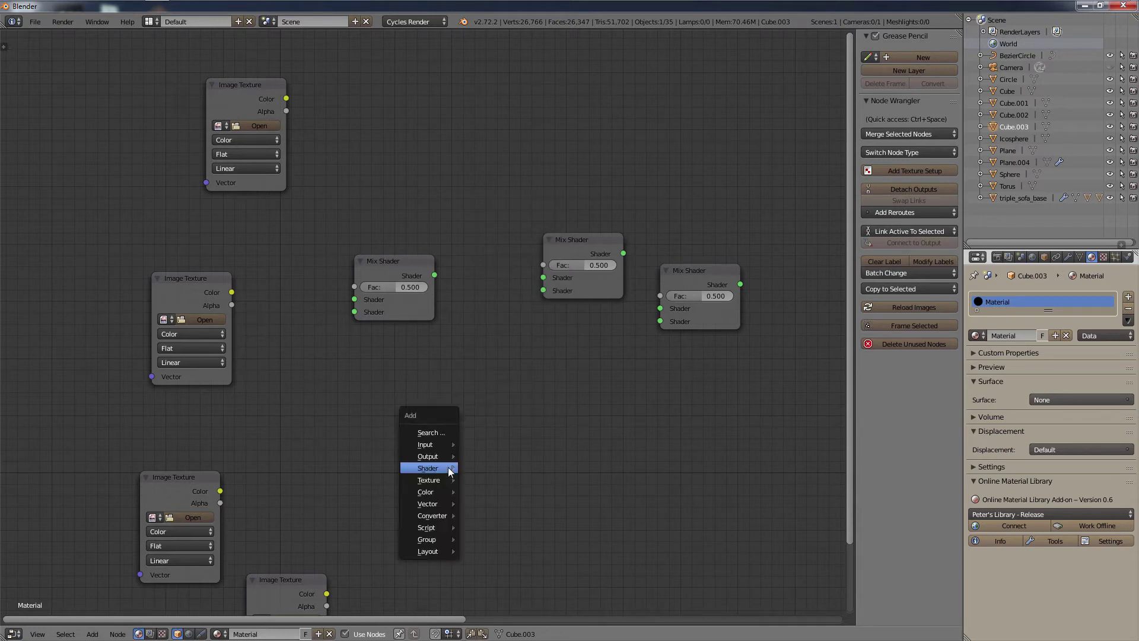
pyautogui.moveTo(447, 467)
pyautogui.click(498, 262)
pyautogui.click(390, 343)
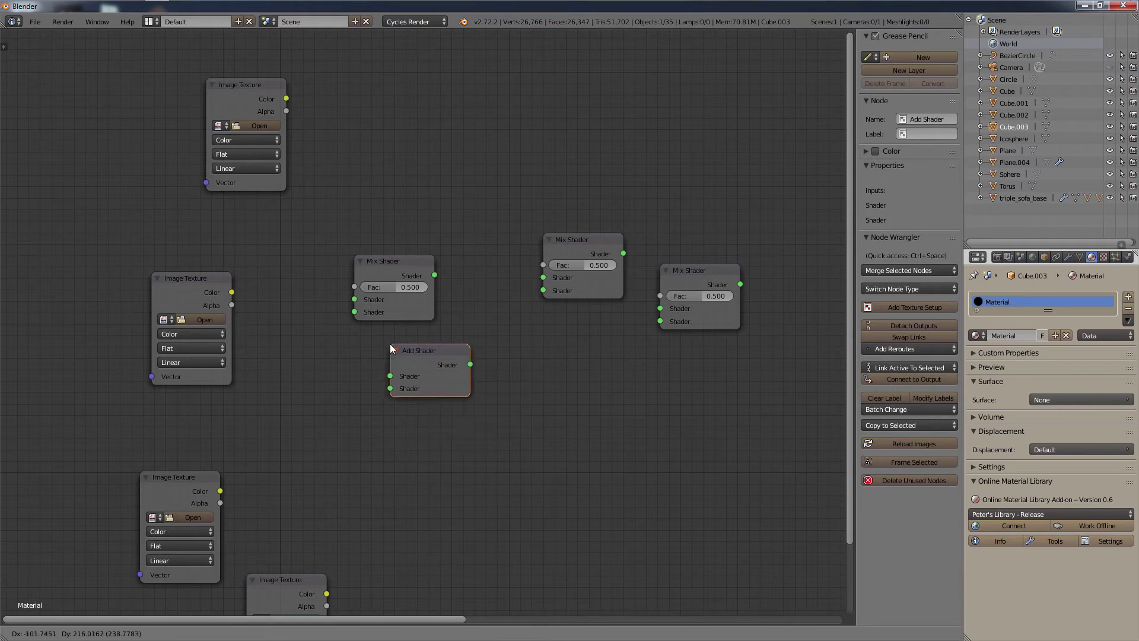
pyautogui.hotkey('shift', 'a')
pyautogui.moveTo(395, 330)
pyautogui.click(437, 343)
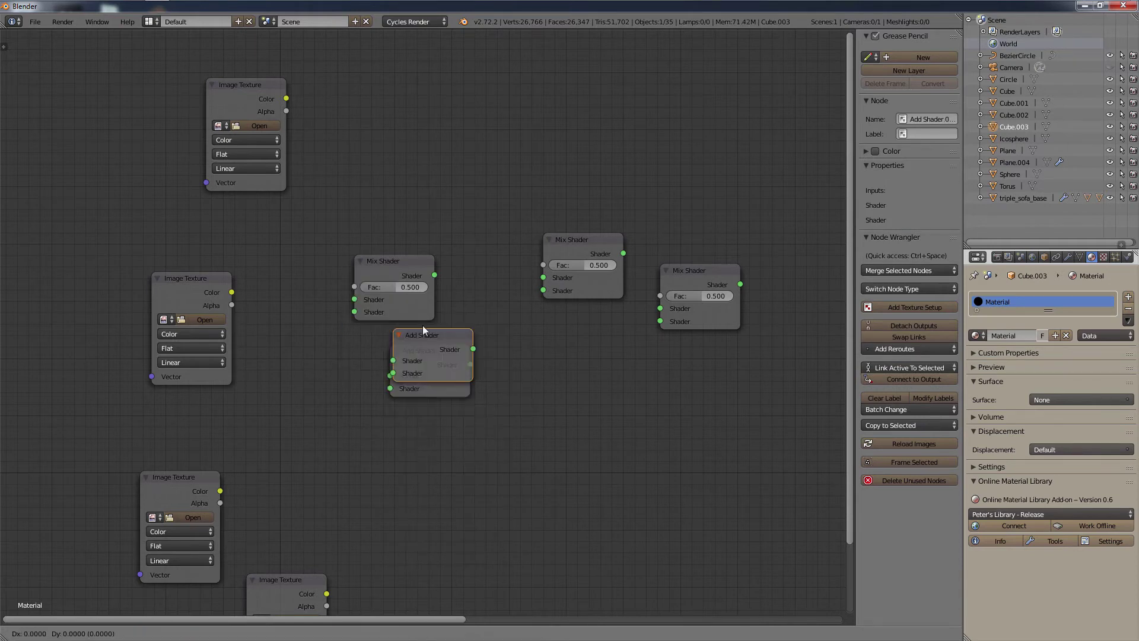
pyautogui.click(536, 338)
# Step: Add a Glossy BSDF node directly beneath the first Add Shader node
pyautogui.hotkey('shift', 'a')
pyautogui.moveTo(474, 438)
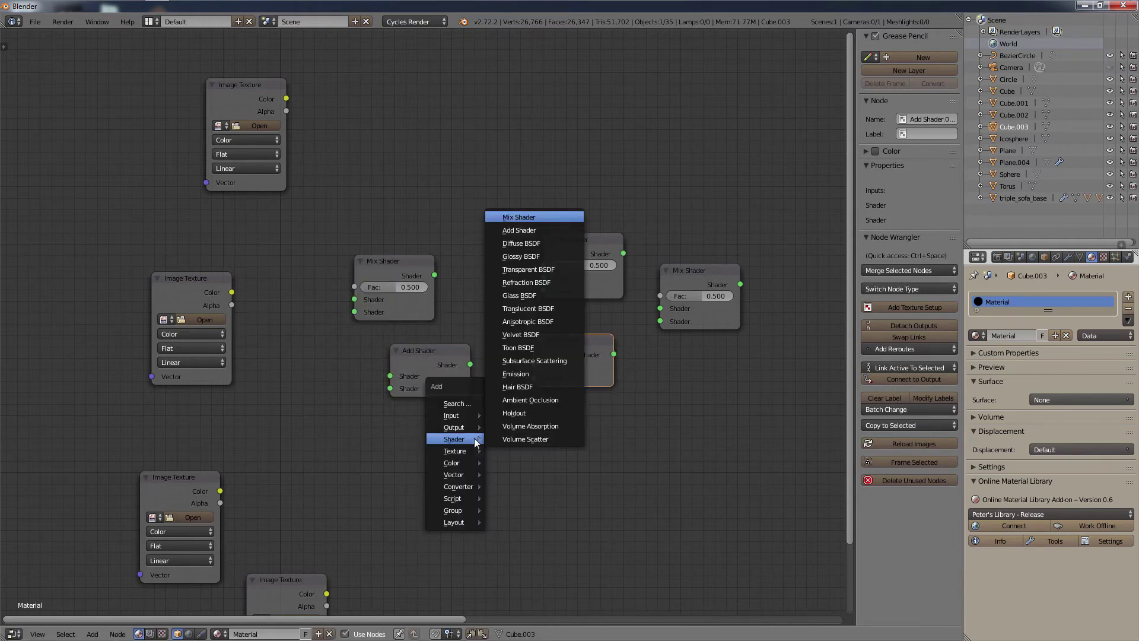
pyautogui.click(523, 264)
pyautogui.click(392, 420)
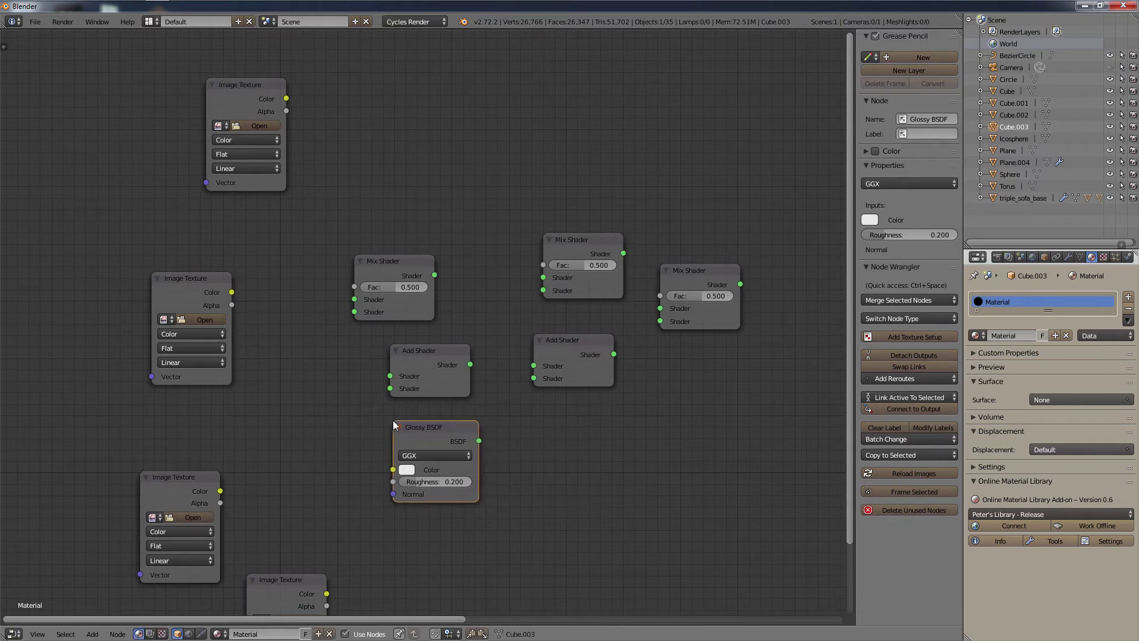
# Step: Add a Translucent BSDF and a Transparent BSDF node side by side above the Mix Shader nodes
pyautogui.hotkey('shift', 'a')
pyautogui.moveTo(394, 422)
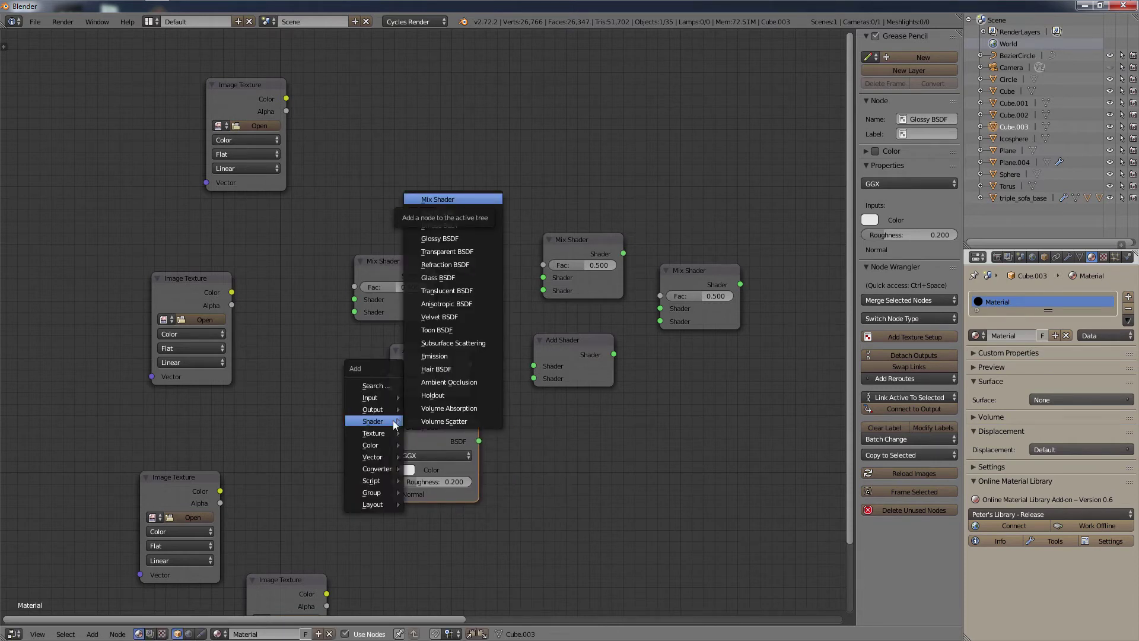
pyautogui.click(447, 290)
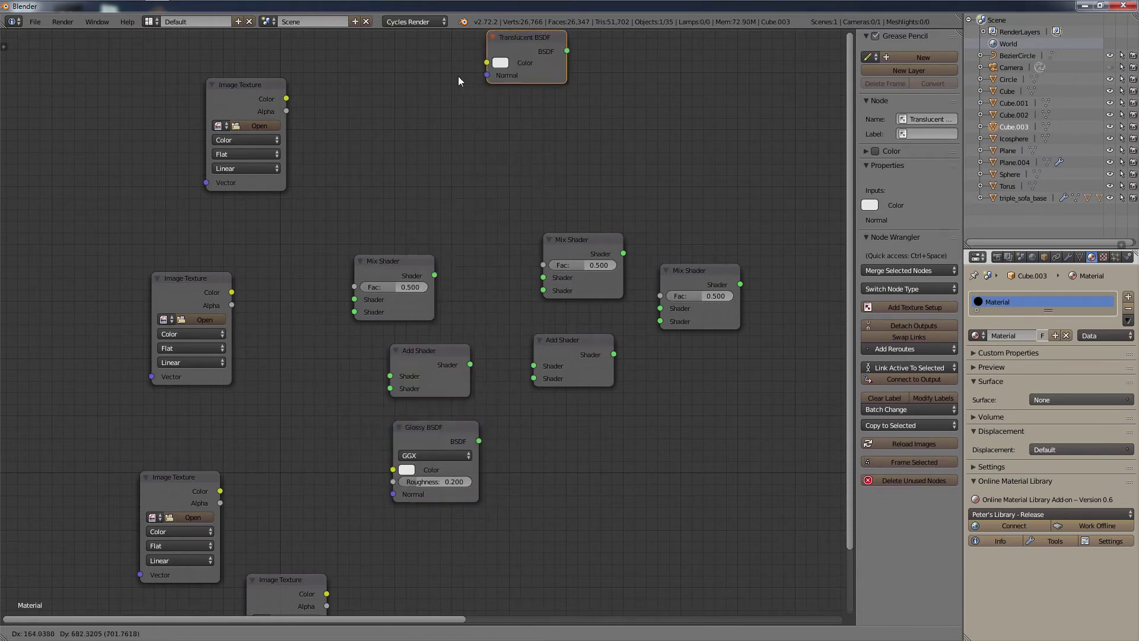
pyautogui.click(429, 149)
pyautogui.hotkey('shift', 'a')
pyautogui.moveTo(429, 148)
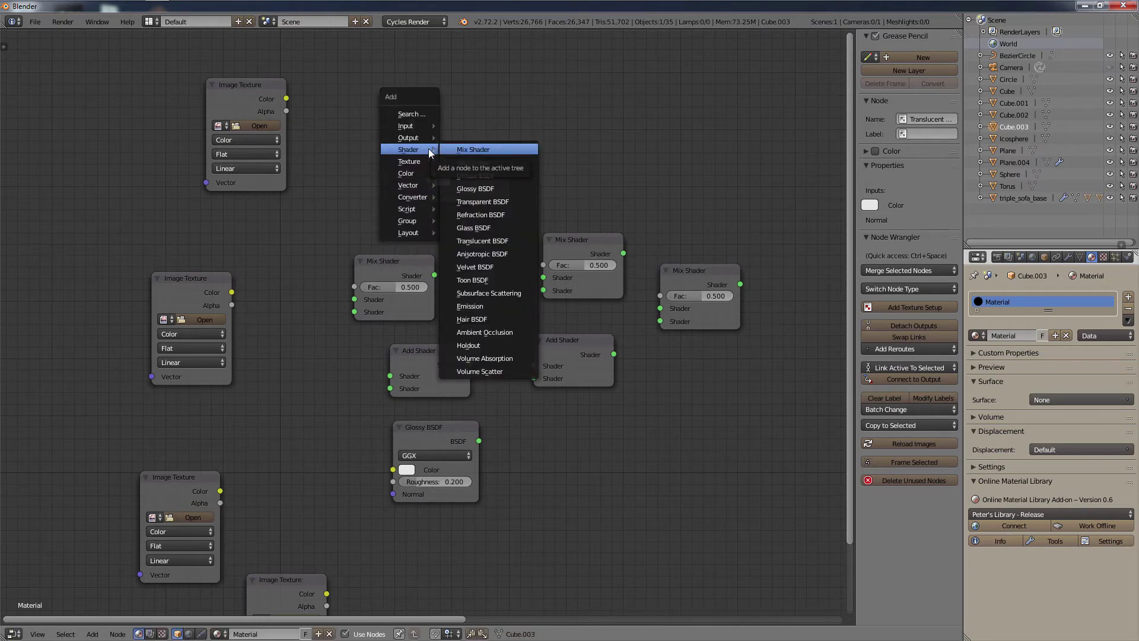
pyautogui.click(482, 202)
pyautogui.click(555, 152)
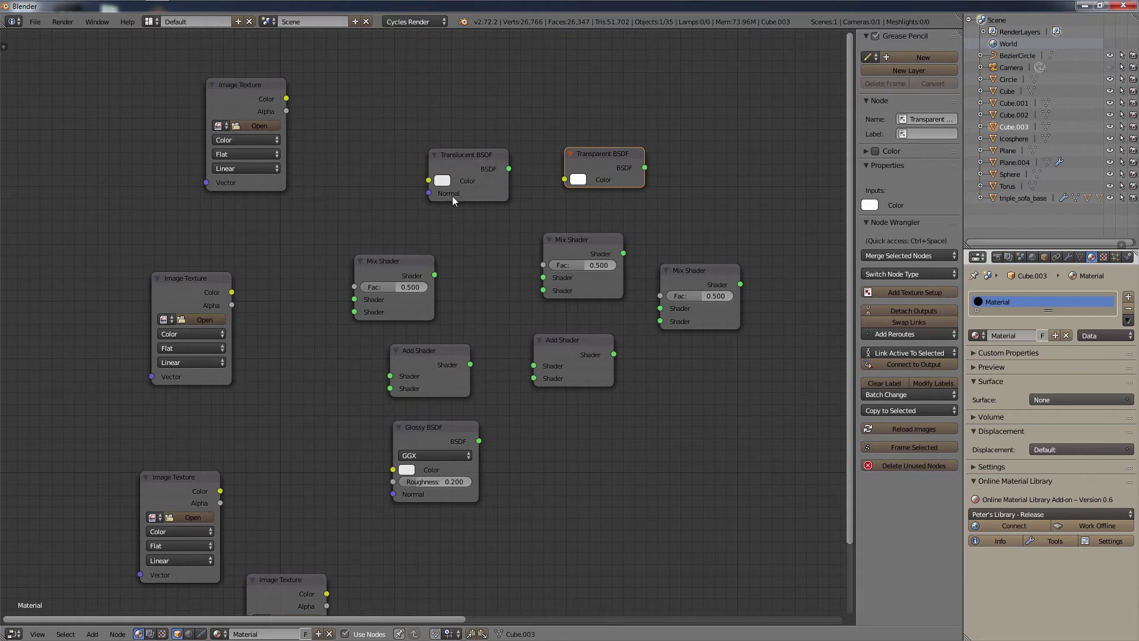
# Step: Link the topmost Image Texture's Alpha output to the Fac input of the first Mix Shader
pyautogui.click(386, 261)
pyautogui.keyDown('shift'); pyautogui.click(238, 101); pyautogui.keyUp('shift')
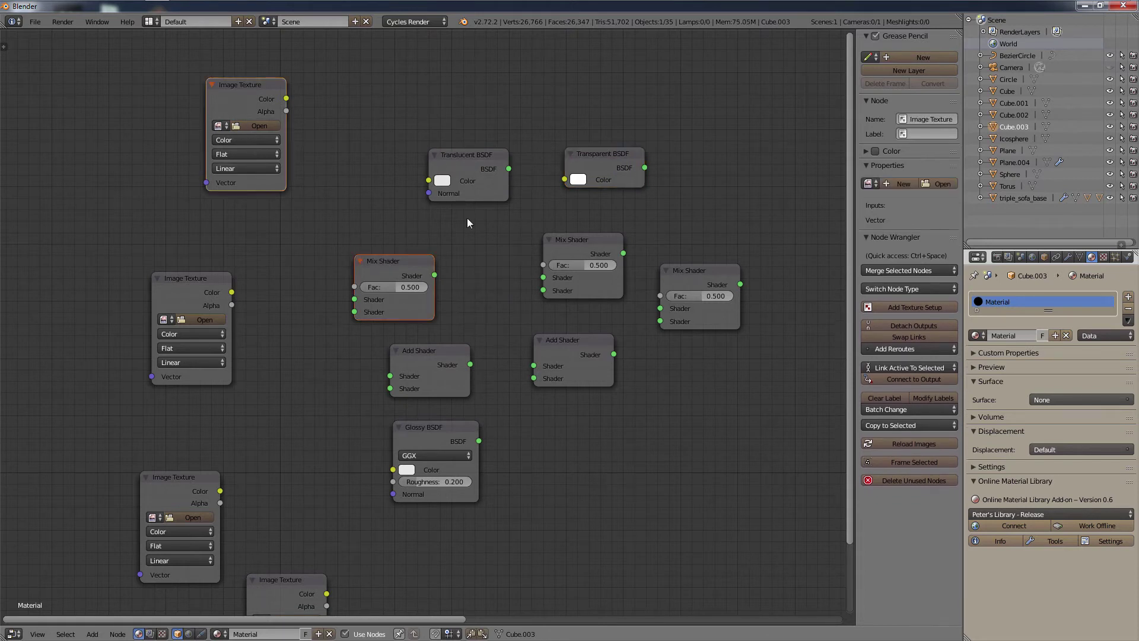
pyautogui.press('f')
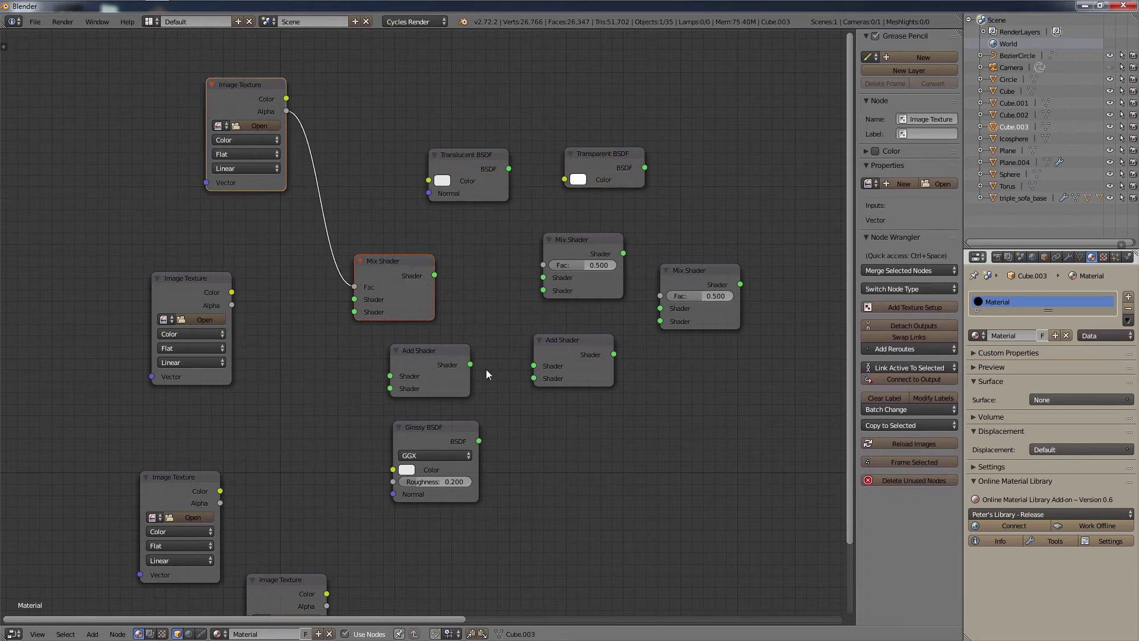
# Step: Link the first Mix Shader to the second one and the second Add Shader to the third Mix Shader with lazy connections
pyautogui.click(419, 290)
pyautogui.keyDown('alt'); pyautogui.moveTo(401, 286); pyautogui.dragTo(569, 294, button='right'); pyautogui.keyUp('alt')
pyautogui.keyDown('alt'); pyautogui.moveTo(675, 315); pyautogui.dragTo(677, 316, button='right'); pyautogui.keyUp('alt')
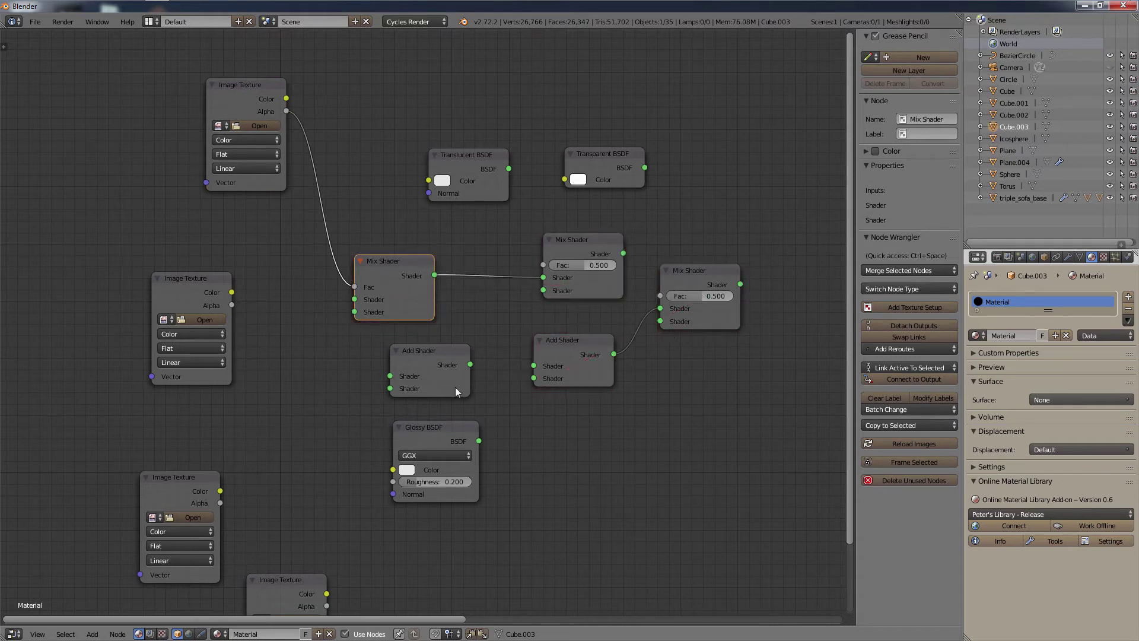
# Step: Interlink the Add Shaders, wire one of them and the two lowest Image Textures into the Glossy BSDF, and box-select all nodes
pyautogui.keyDown('alt'); pyautogui.moveTo(571, 359); pyautogui.dragTo(468, 500, button='right'); pyautogui.keyUp('alt')
pyautogui.keyDown('alt'); pyautogui.keyDown('shift'); pyautogui.moveTo(461, 392); pyautogui.dragTo(449, 457, button='right'); pyautogui.keyUp('shift'); pyautogui.keyUp('alt')
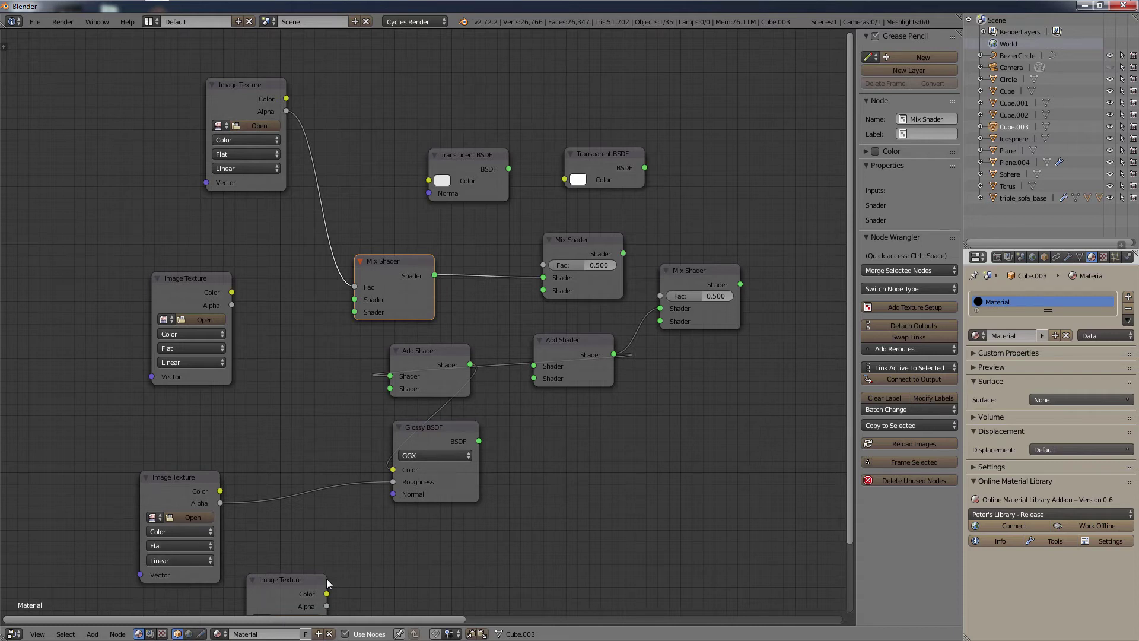
pyautogui.keyDown('alt'); pyautogui.moveTo(348, 532); pyautogui.dragTo(415, 493, button='right'); pyautogui.keyUp('alt')
pyautogui.moveTo(831, 32); pyautogui.dragTo(131, 611)
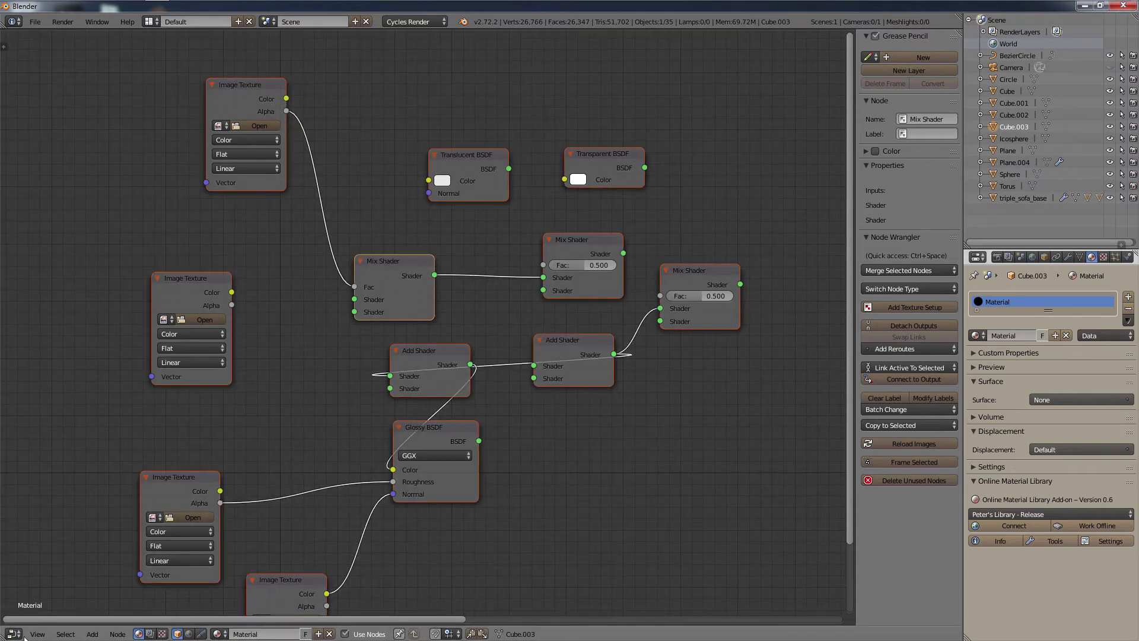
# Step: Switch the editor back to the 3D View and select the sofa's seat cushions
pyautogui.click(18, 634)
pyautogui.click(43, 620)
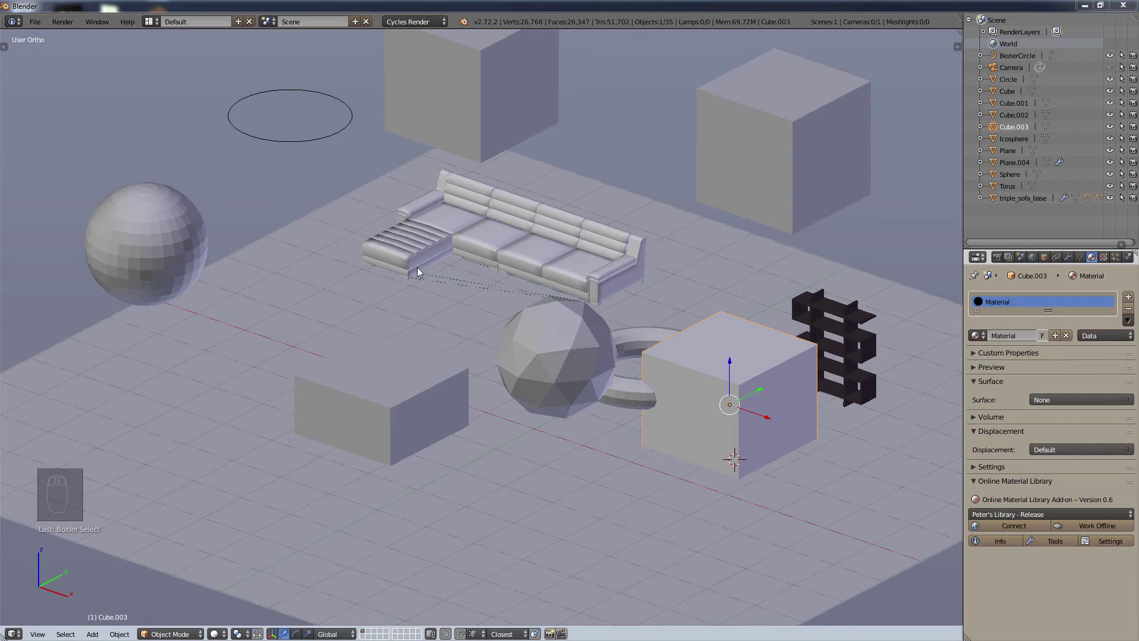
pyautogui.rightClick(154, 228)
pyautogui.rightClick(544, 238)
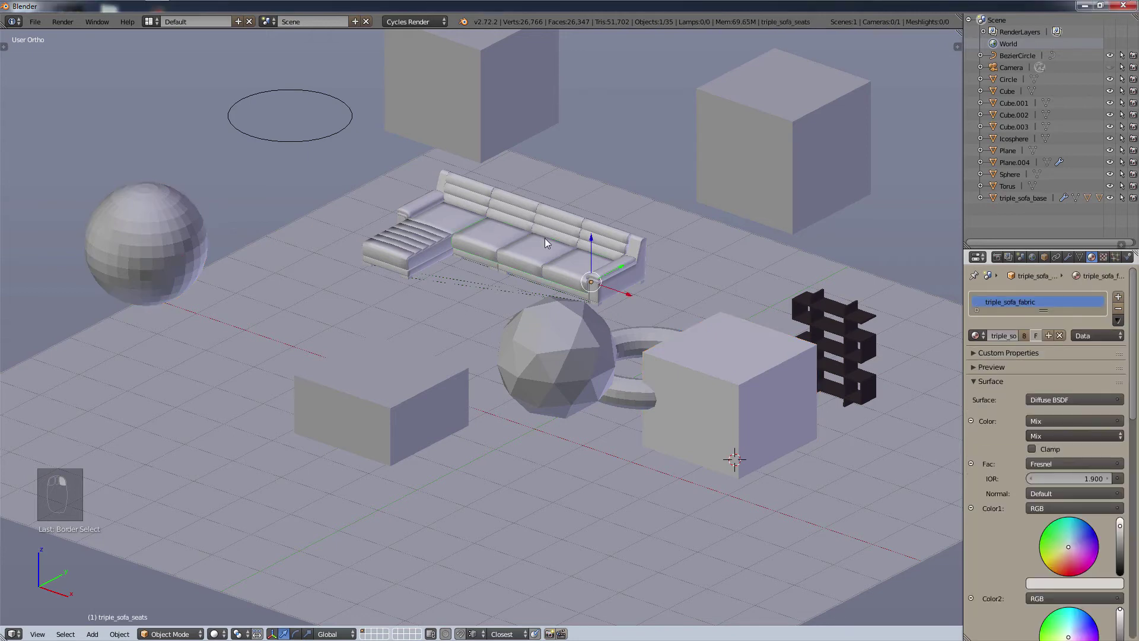
pyautogui.scroll(3, 545, 237)
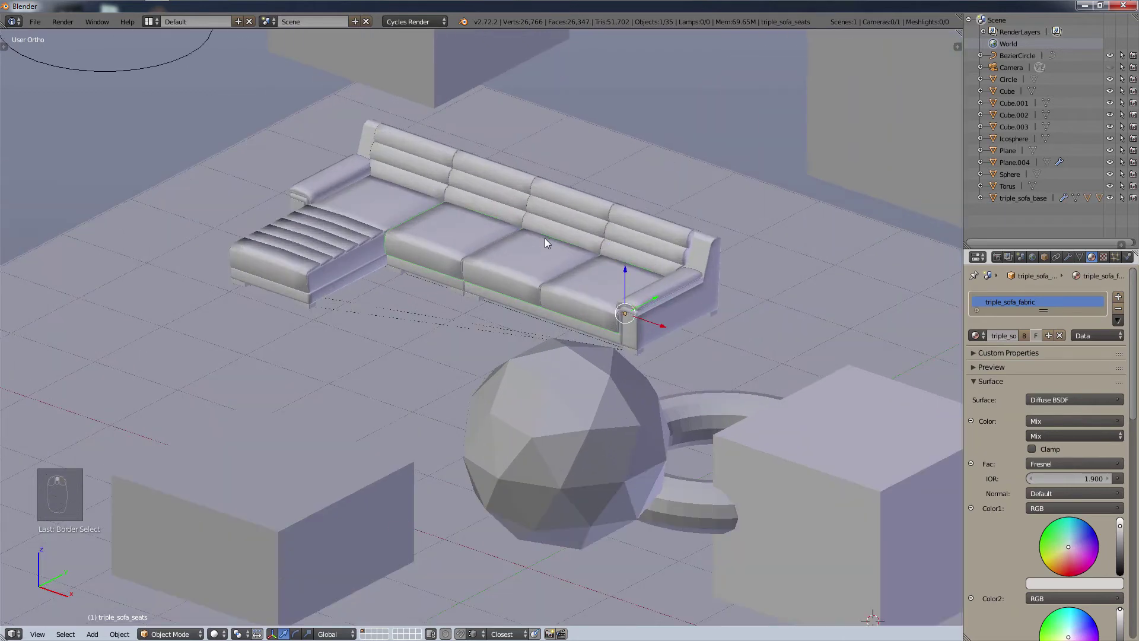
pyautogui.scroll(3, 535, 236)
pyautogui.scroll(-1, 535, 236)
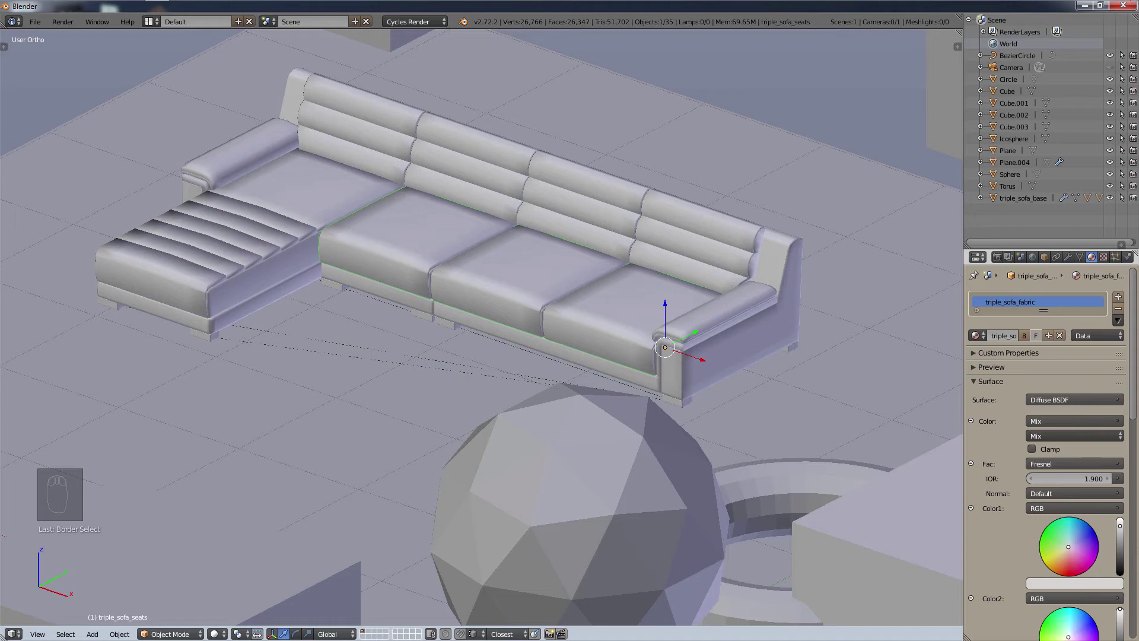
# Step: Enter Edit Mode on the sofa seats, return to Object Mode and go into Edit Mode again
pyautogui.press('Tab')
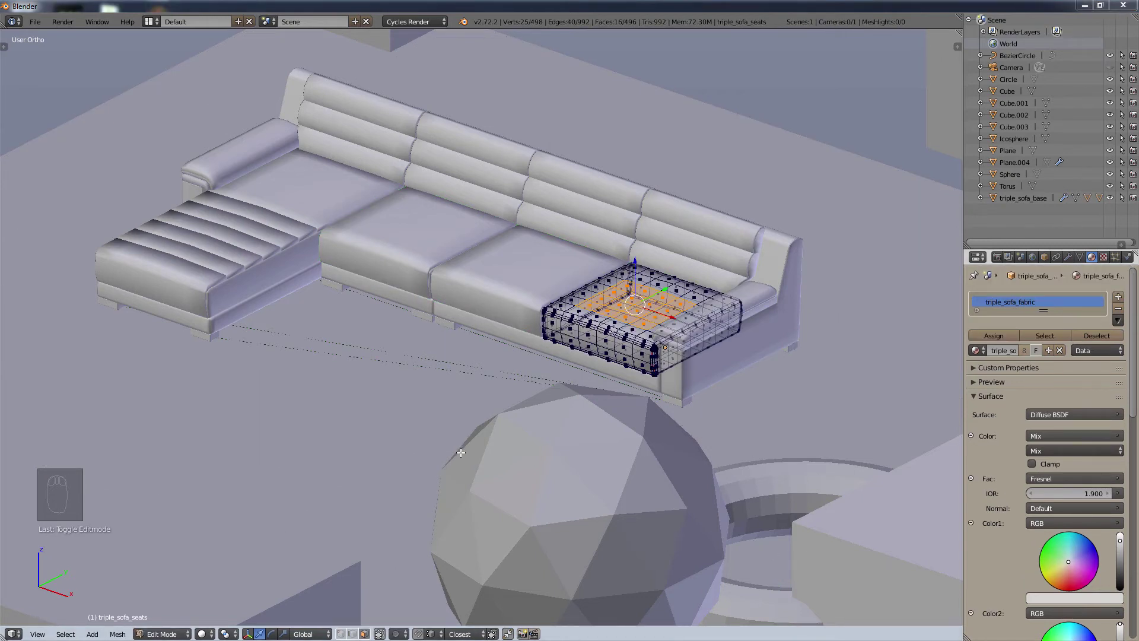
pyautogui.click(166, 634)
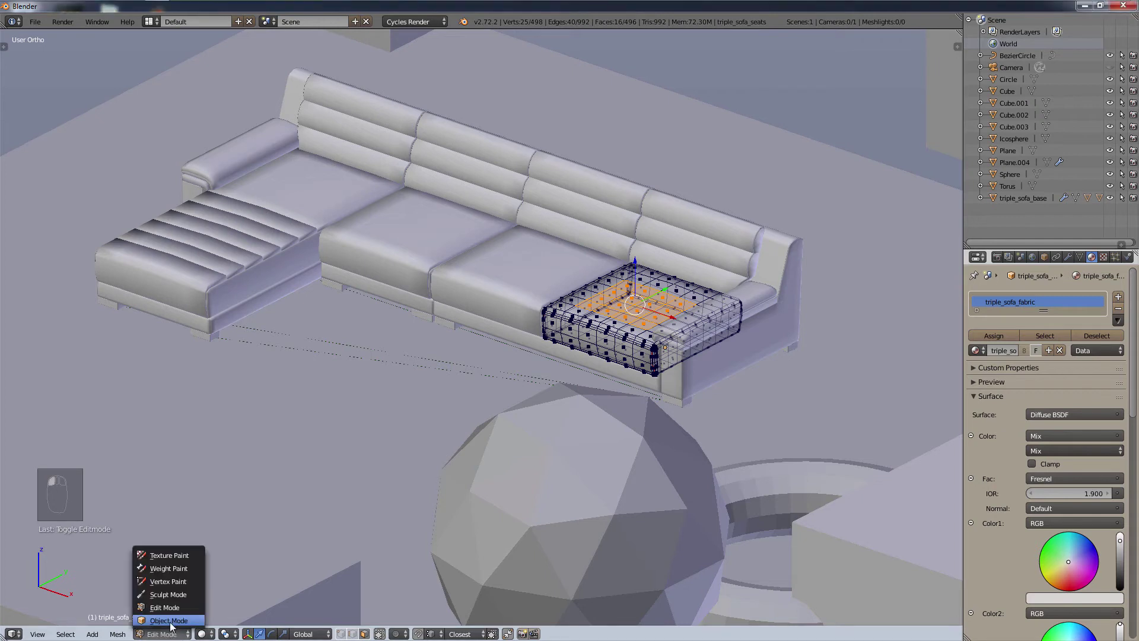
pyautogui.click(172, 617)
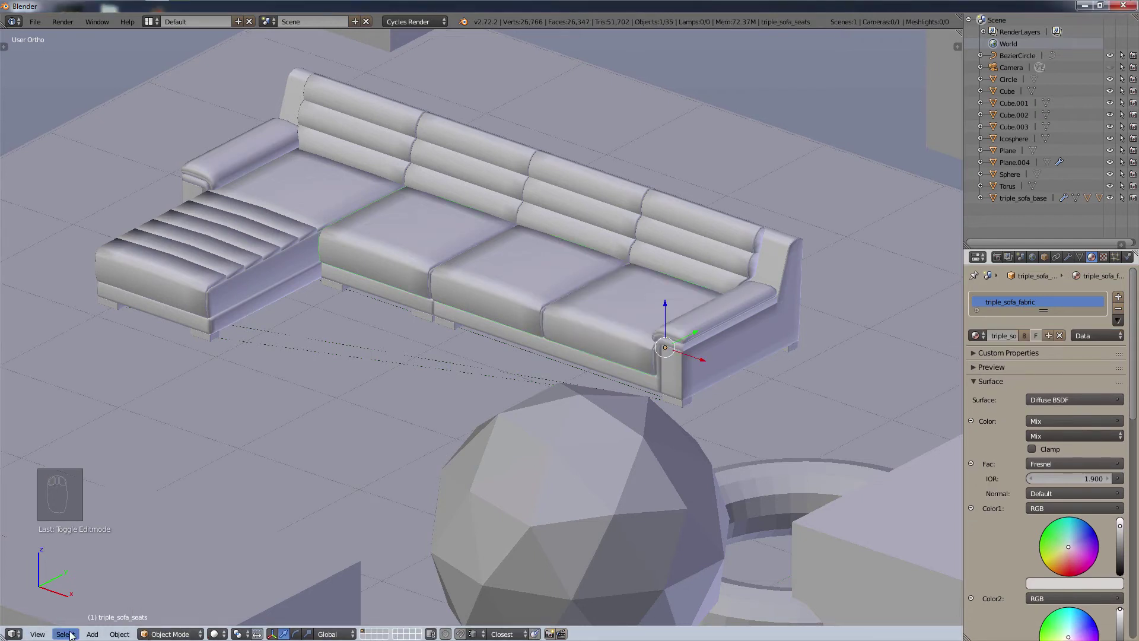
pyautogui.click(166, 632)
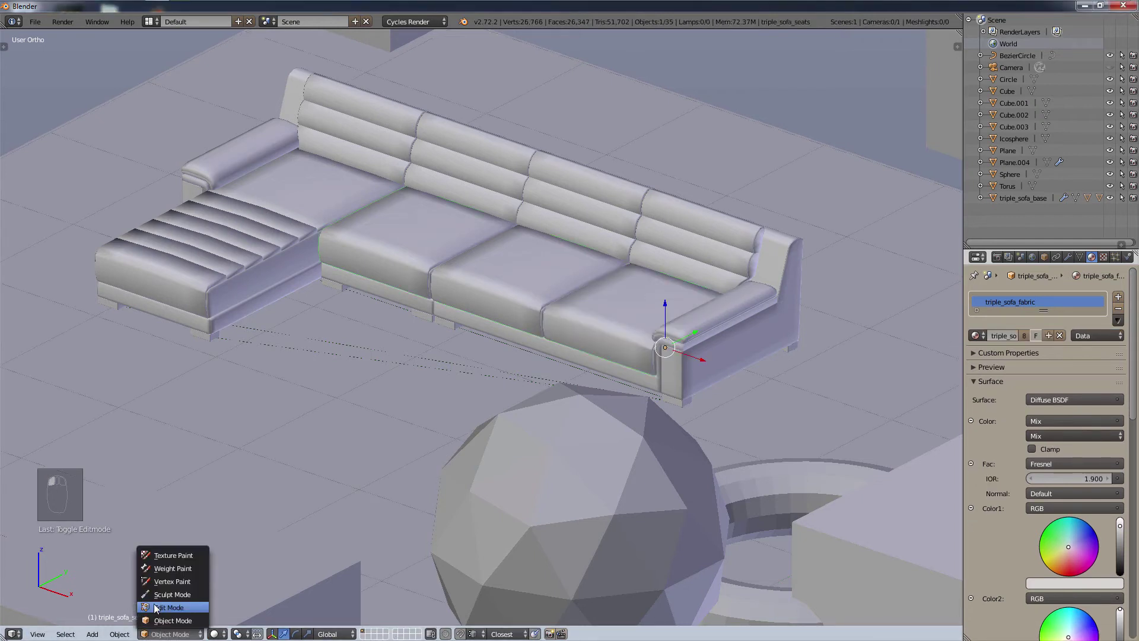
pyautogui.click(170, 607)
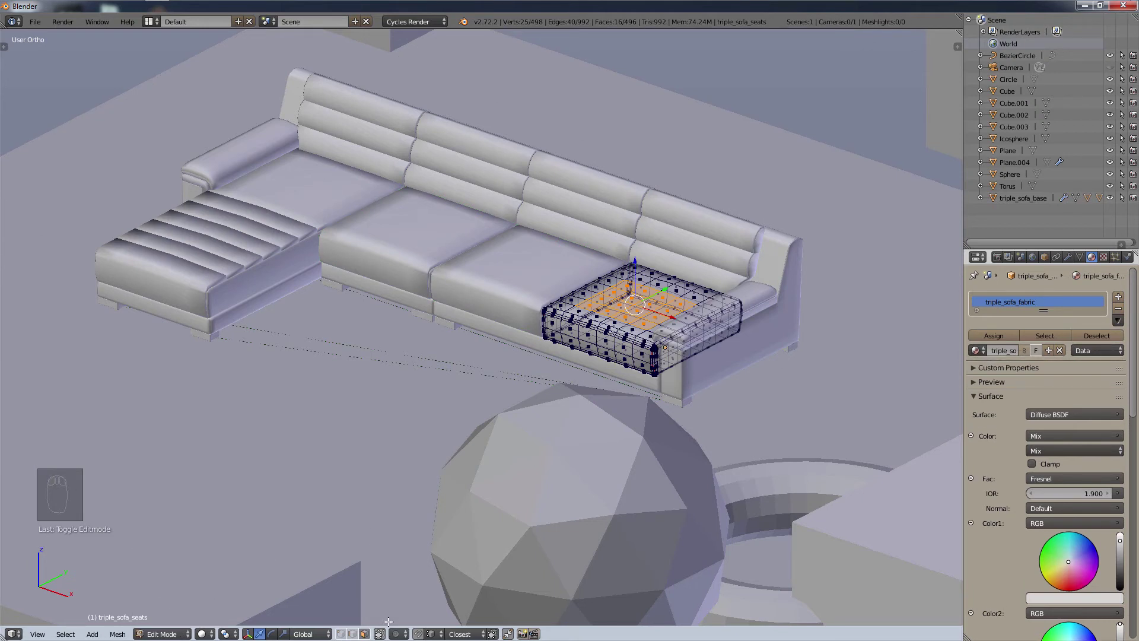
# Step: Limit the seat mesh selection to visible geometry and switch the limit off again
pyautogui.click(364, 634)
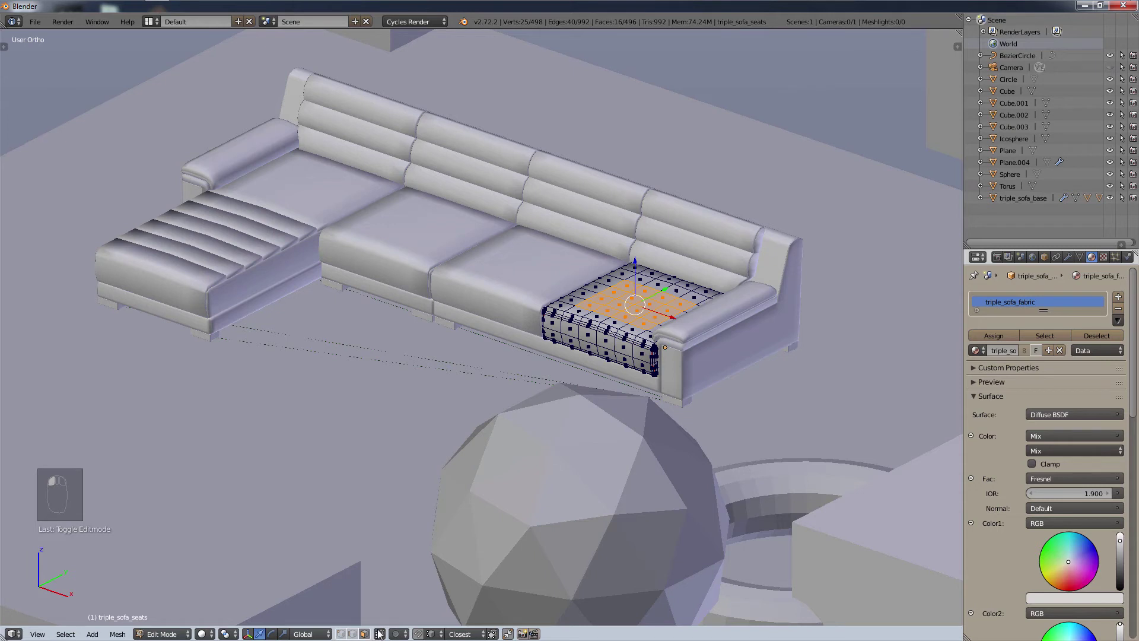
pyautogui.click(379, 633)
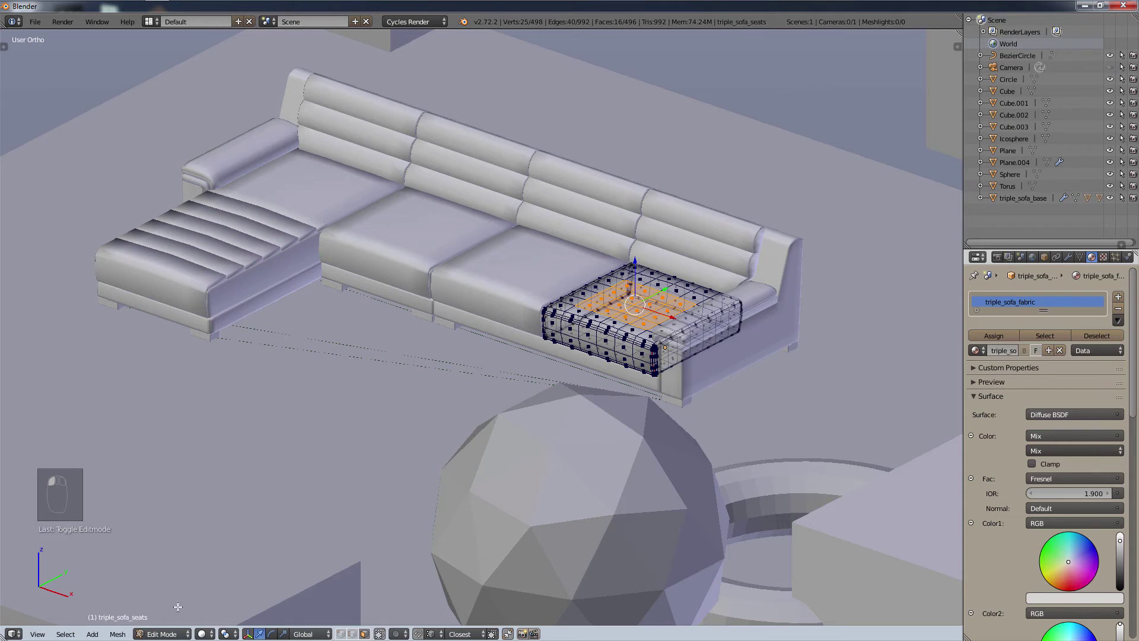
# Step: Select the seat cushion's four-sided faces with Select Faces by Sides and show the operator's settings
pyautogui.click(66, 634)
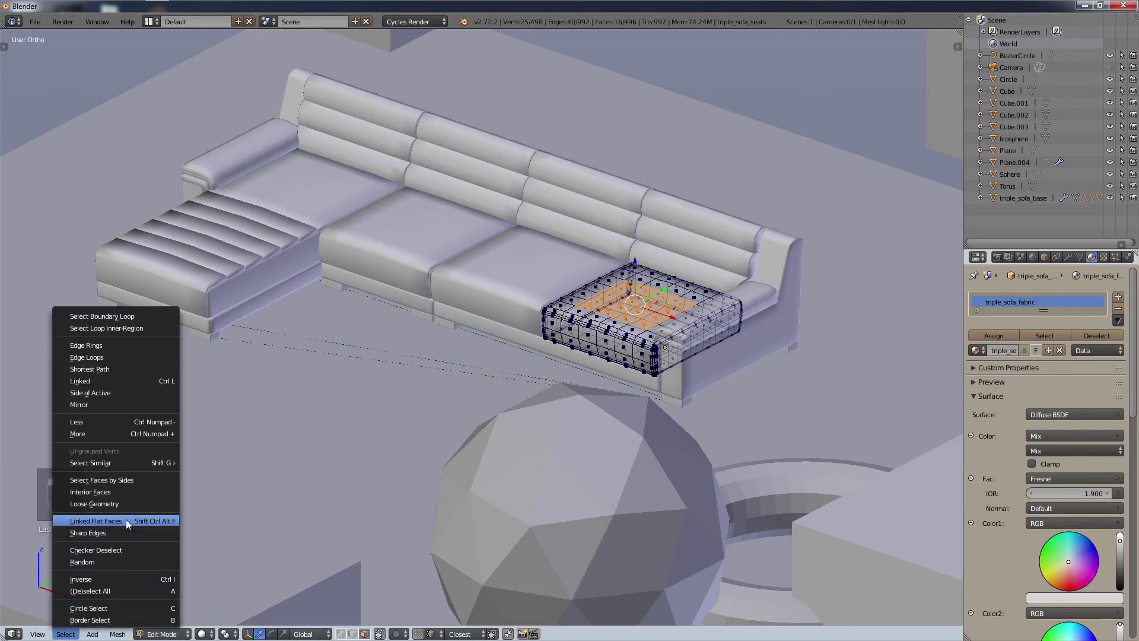
pyautogui.click(136, 479)
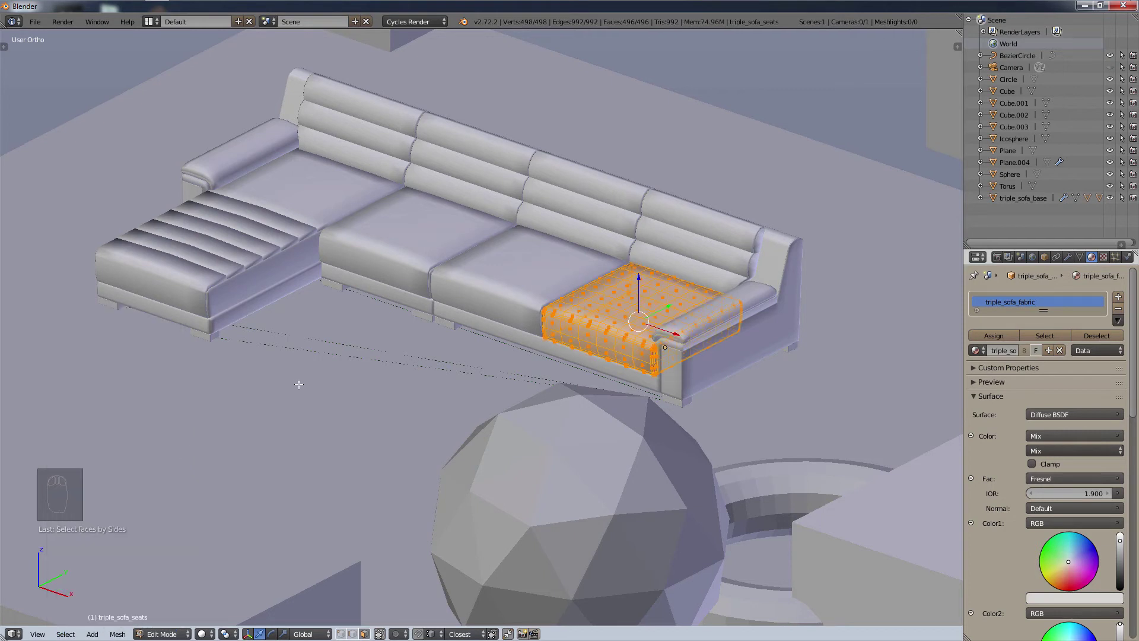
pyautogui.press('t')
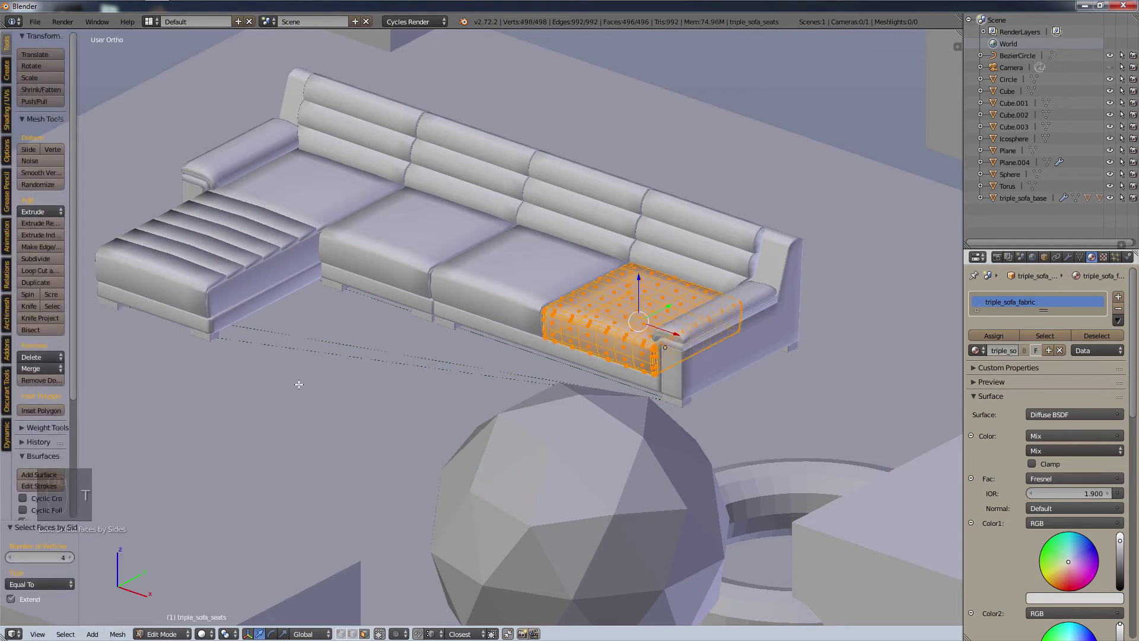
# Step: Hide the tool shelf and try vertex counts 3 and 5 in the Select Faces by Sides settings before restoring 4
pyautogui.press('t')
pyautogui.press('F6')
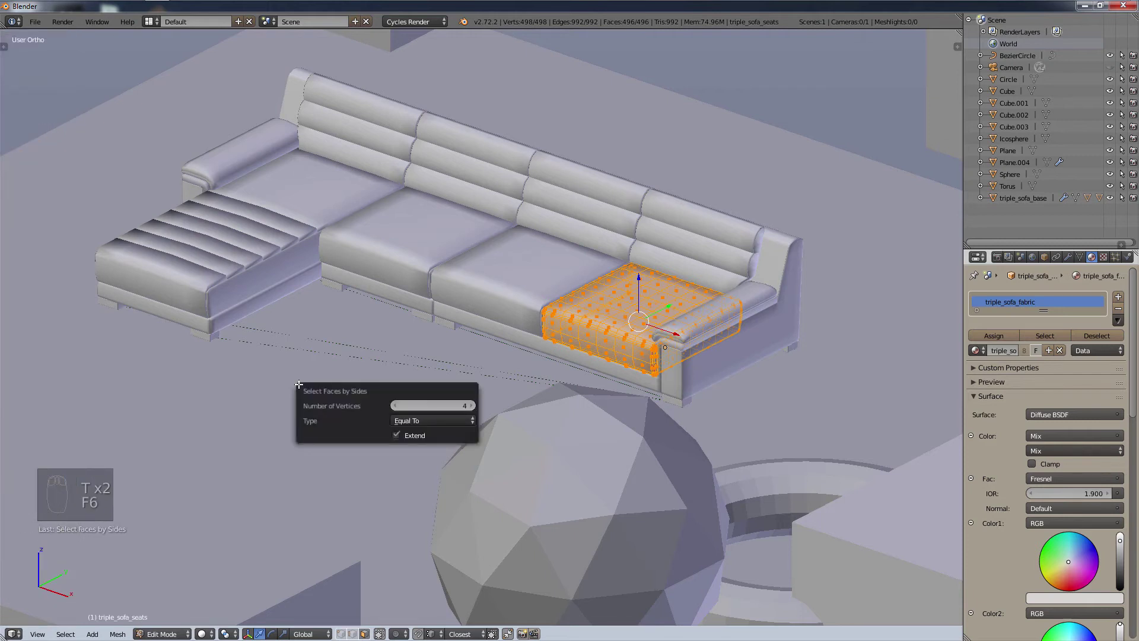
pyautogui.click(395, 406)
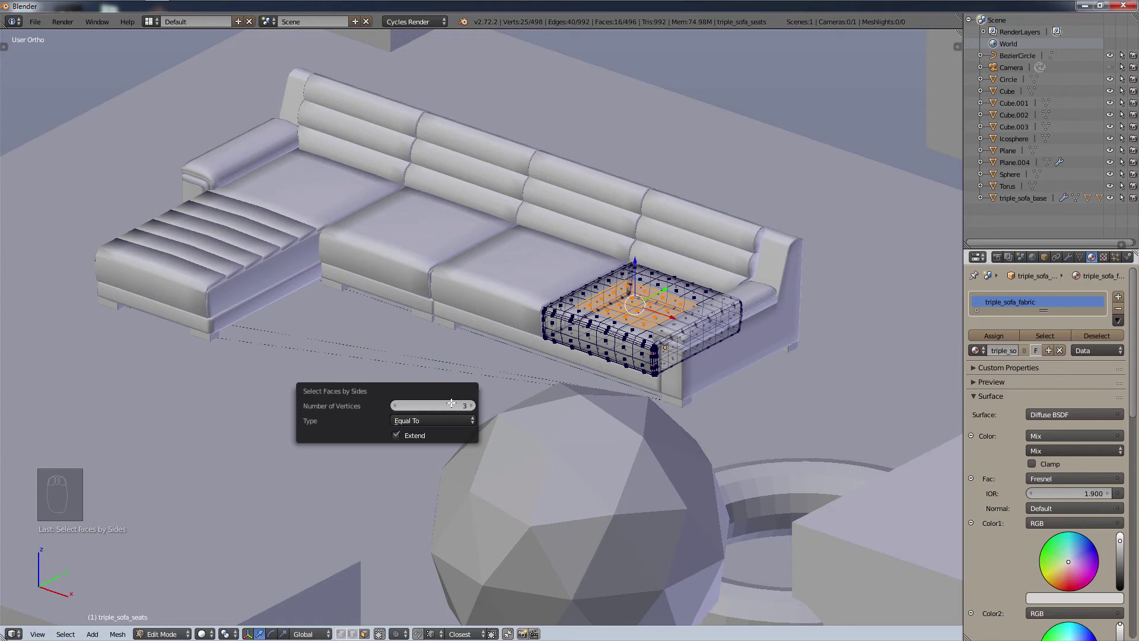
pyautogui.moveTo(451, 408); pyautogui.dragTo(462, 406)
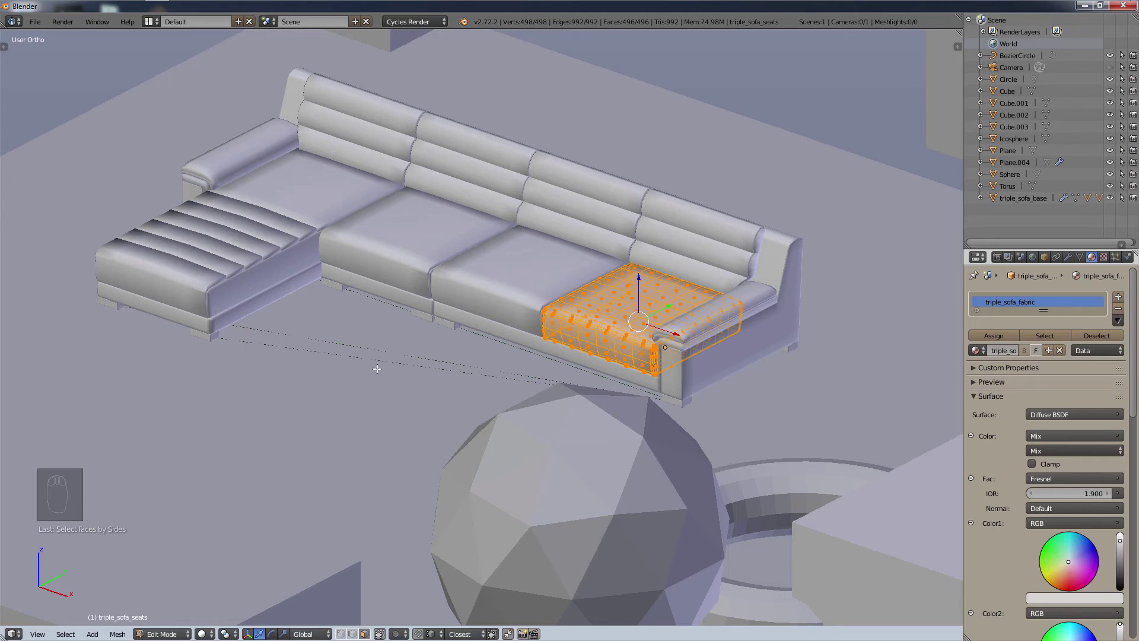
pyautogui.press('F6')
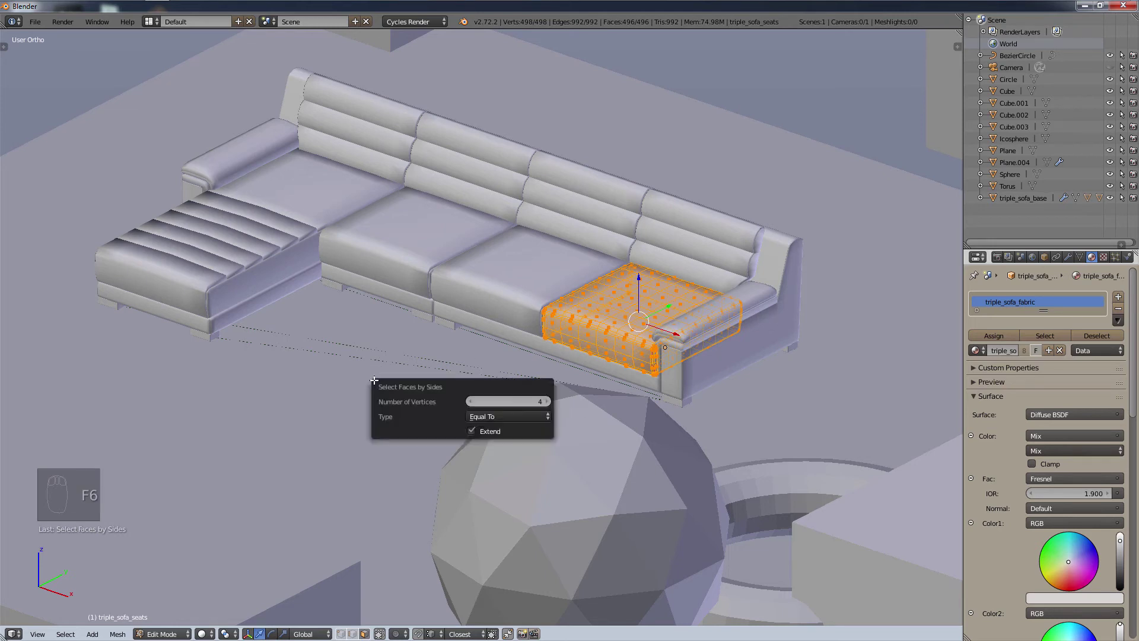
pyautogui.click(547, 402)
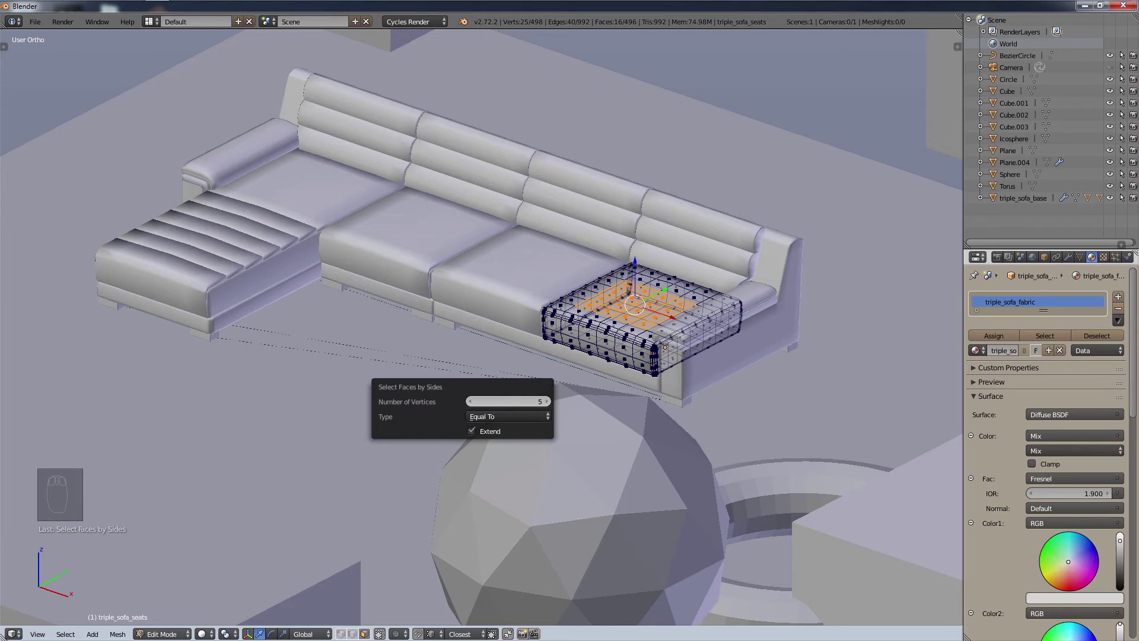
pyautogui.click(472, 401)
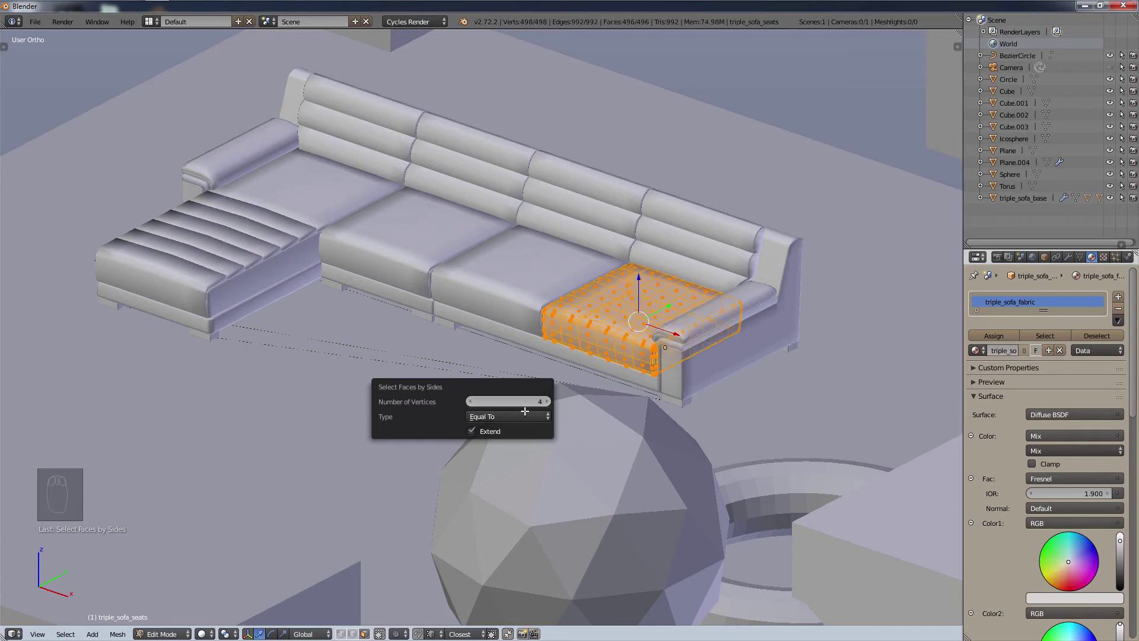
# Step: Set the Select Faces by Sides comparison type to Greater Than and redisplay the operator's settings
pyautogui.click(522, 417)
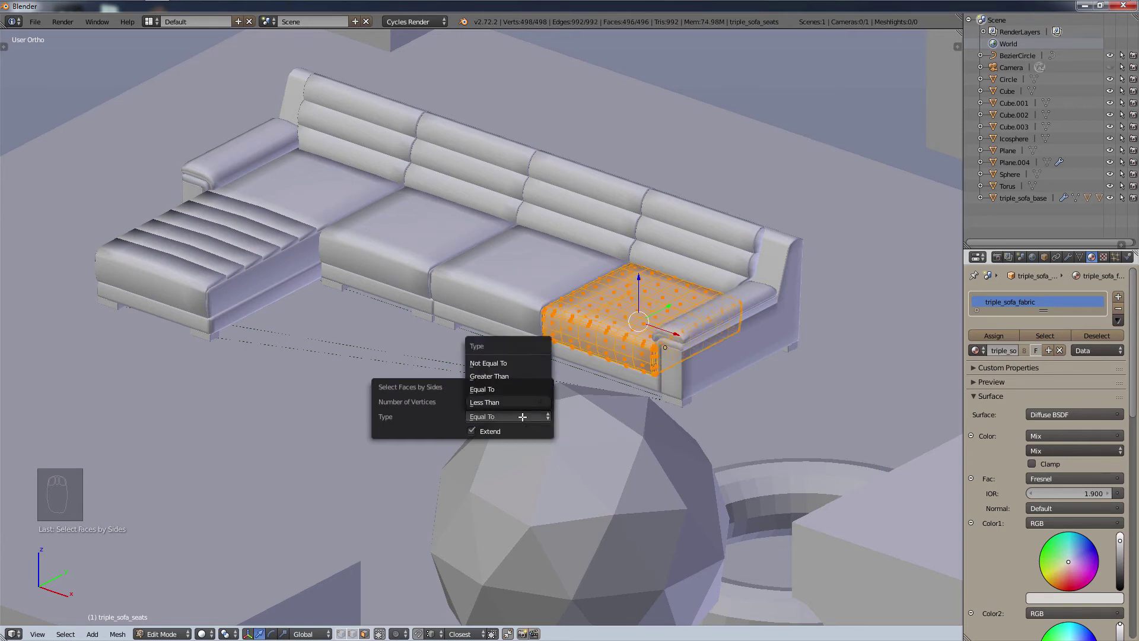
pyautogui.click(509, 377)
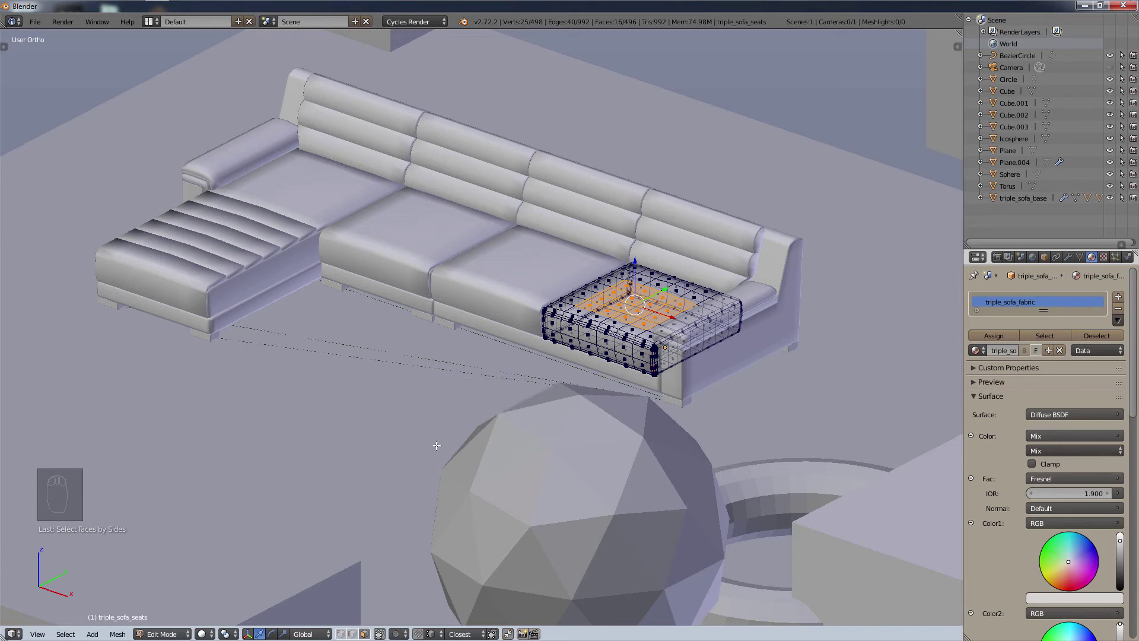
pyautogui.press('F6')
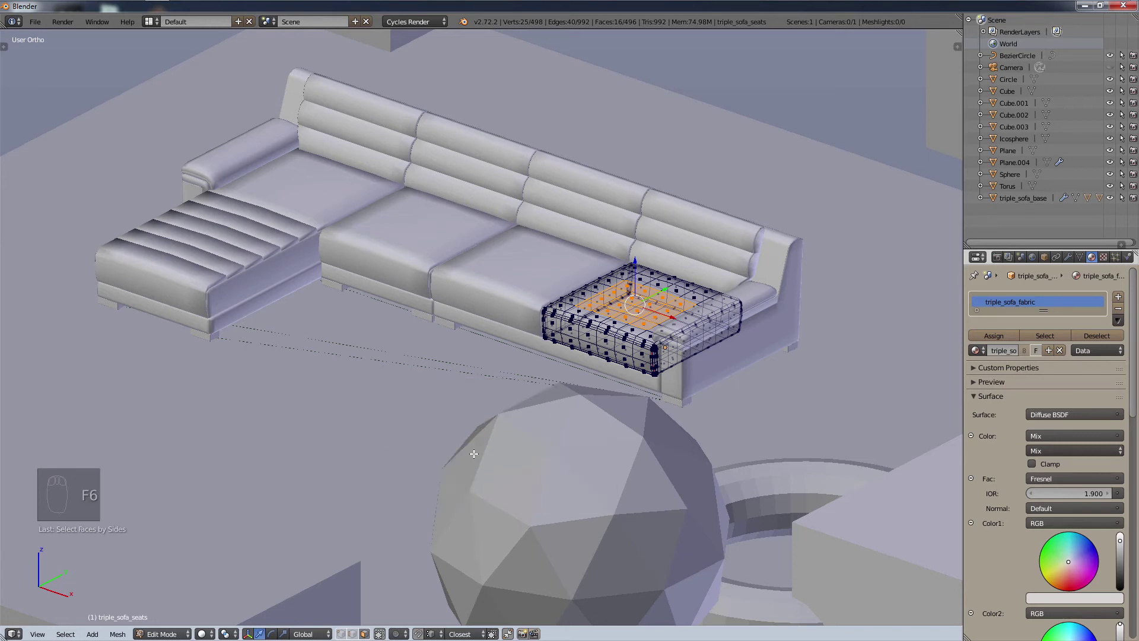
pyautogui.press('F6')
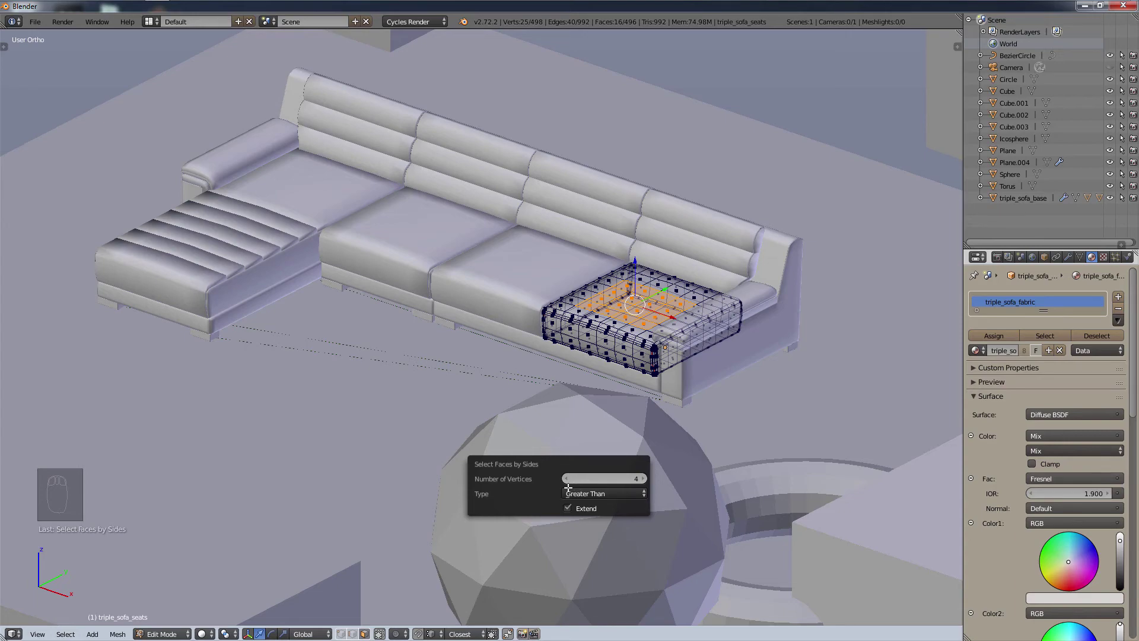
# Step: Deselect the seat cushion's faces and switch the mesh to vertex select mode
pyautogui.scroll(10, 637, 224)
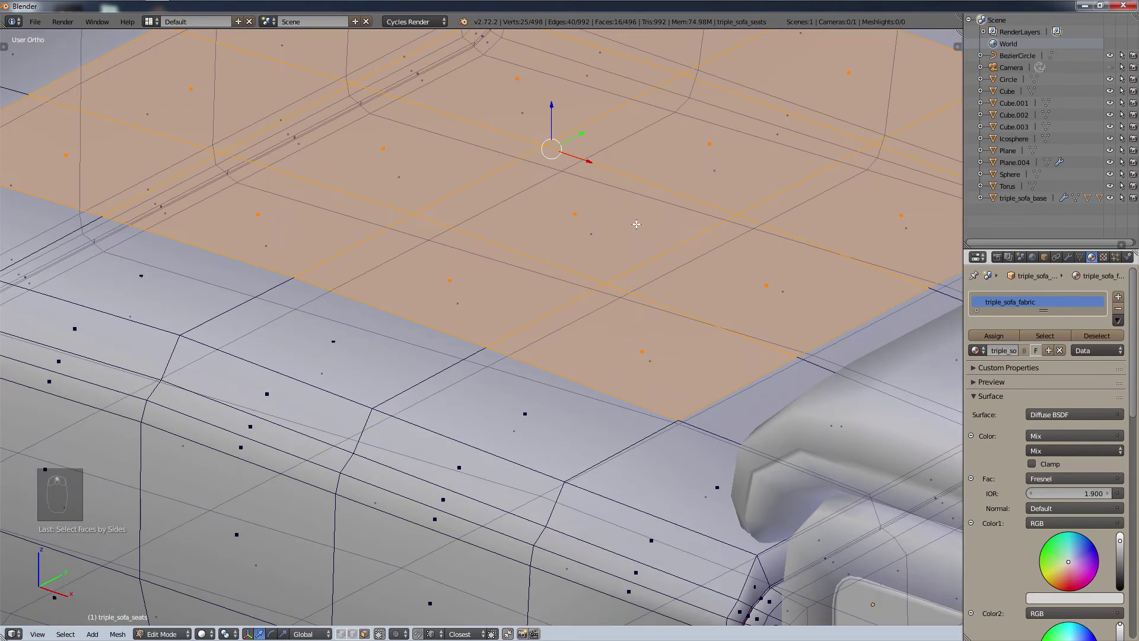
pyautogui.moveTo(636, 224); pyautogui.dragTo(629, 297, button='middle')
pyautogui.scroll(-2, 594, 339)
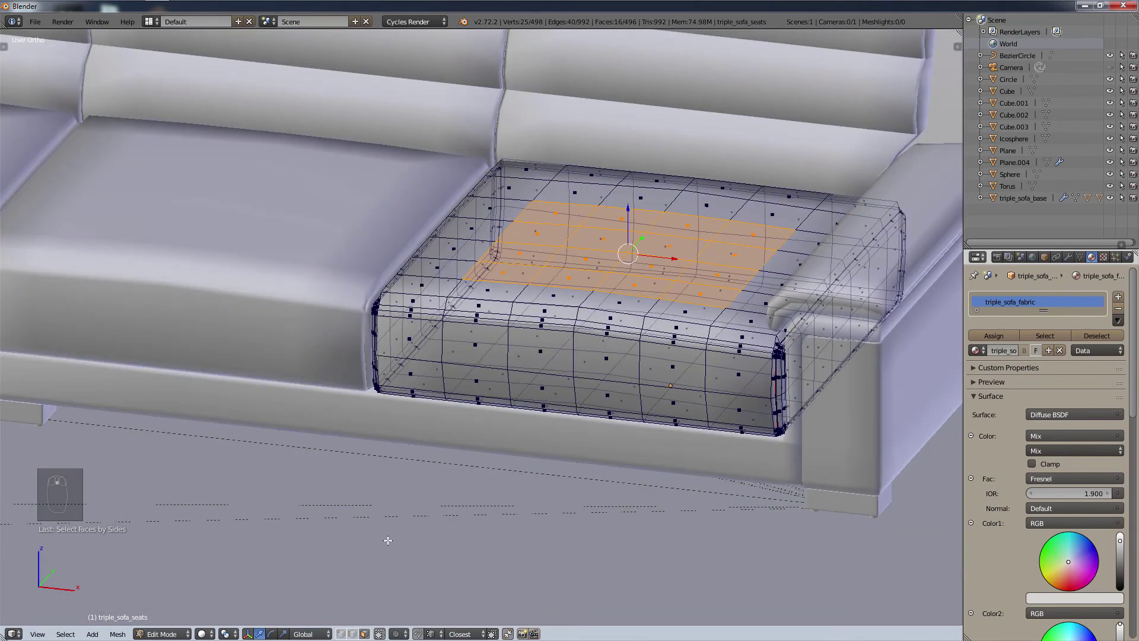
pyautogui.press('a')
pyautogui.click(353, 633)
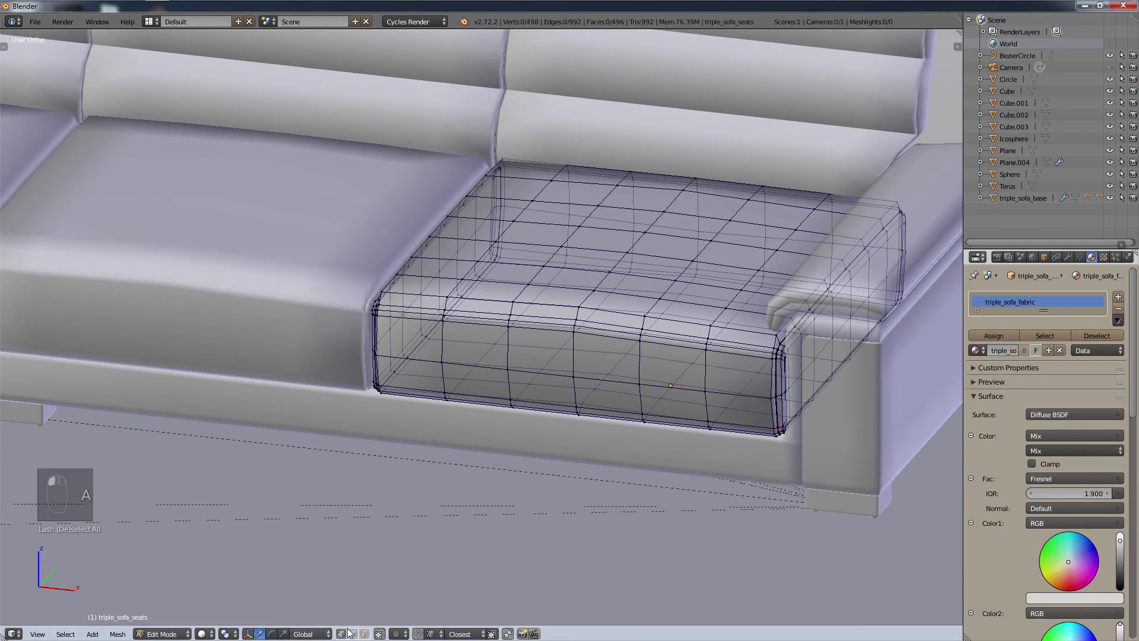
# Step: Run Select Faces by Sides for seat cushion faces with more than four vertices and show the operator's settings
pyautogui.click(70, 634)
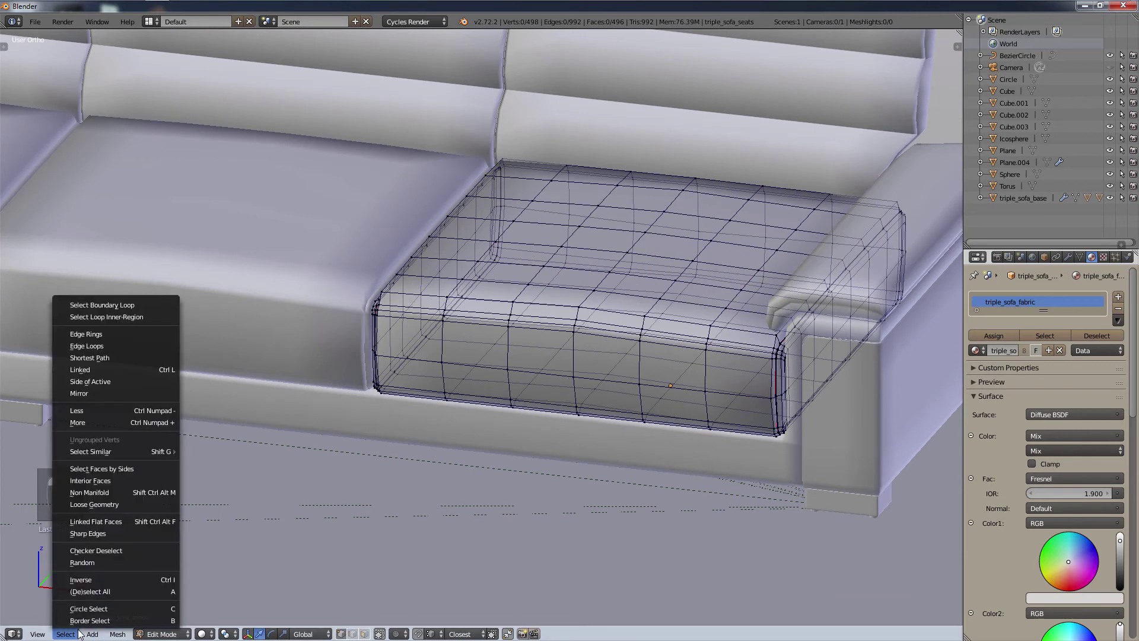
pyautogui.click(138, 472)
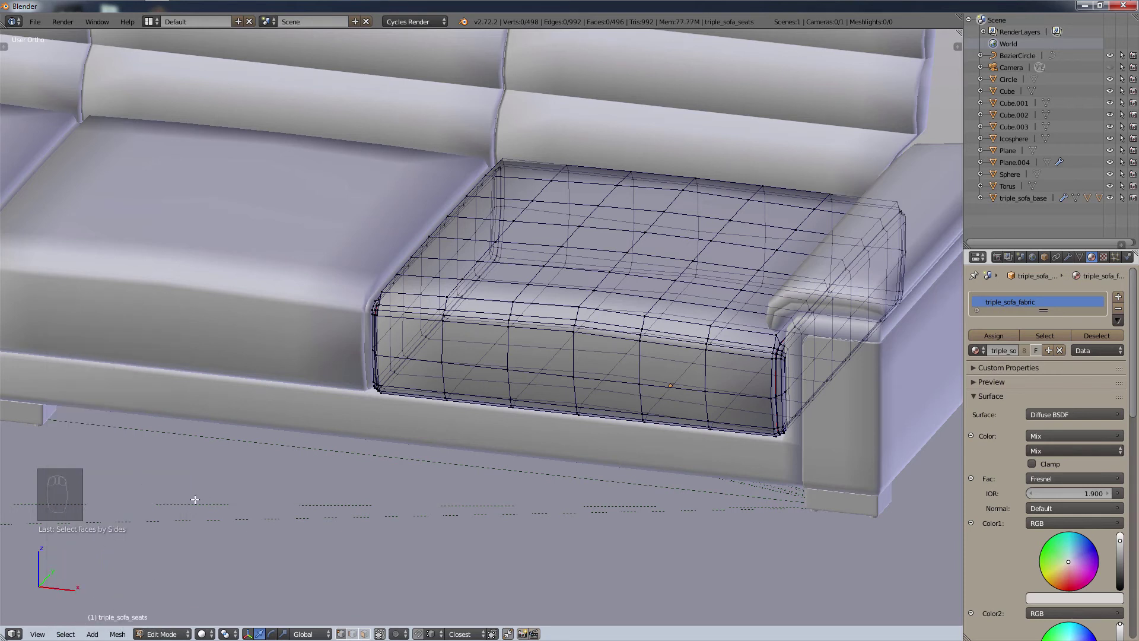
pyautogui.press('F6')
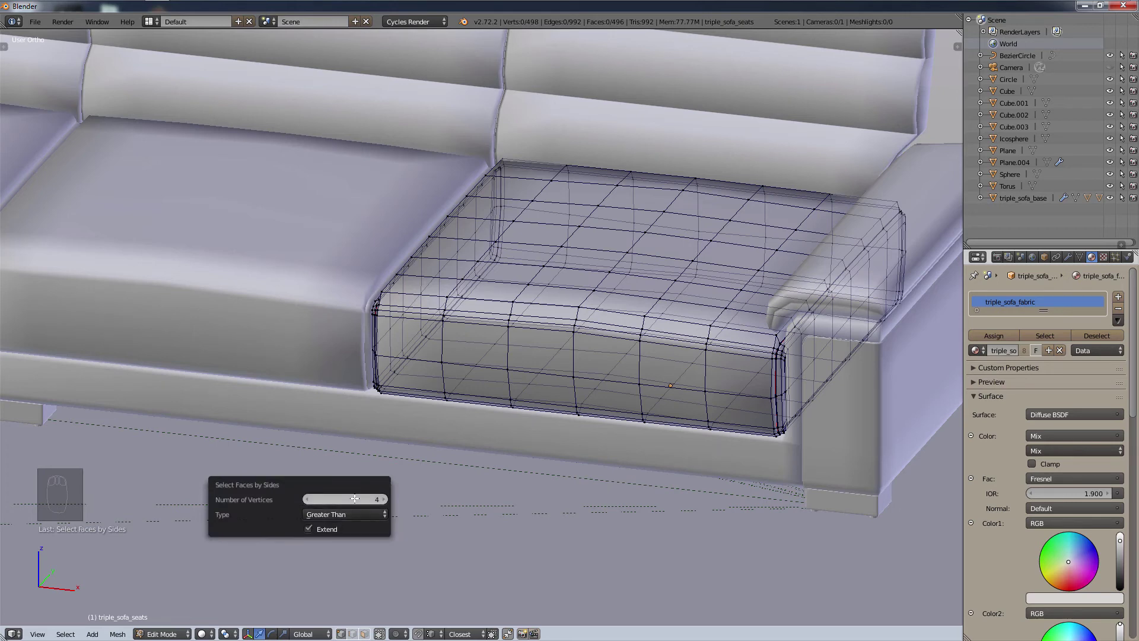
# Step: Subdivide two separate crosswise edges on top of the seat cushion, picking each by its two end vertices
pyautogui.scroll(4, 716, 243)
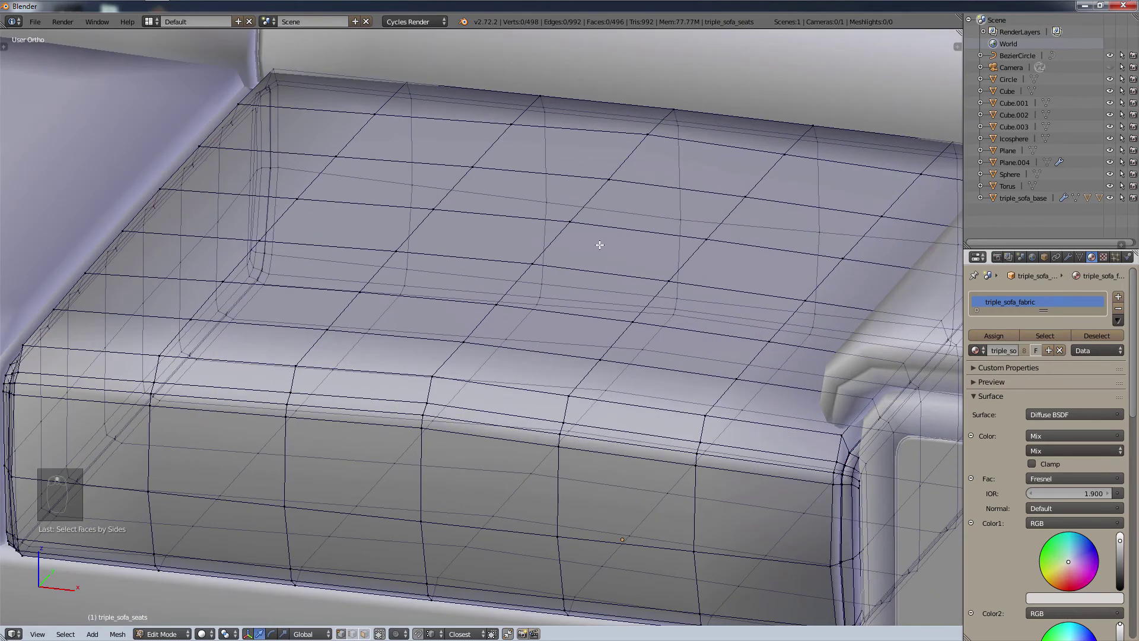
pyautogui.rightClick(567, 223)
pyautogui.keyDown('shift'); pyautogui.rightClick(706, 236); pyautogui.keyUp('shift')
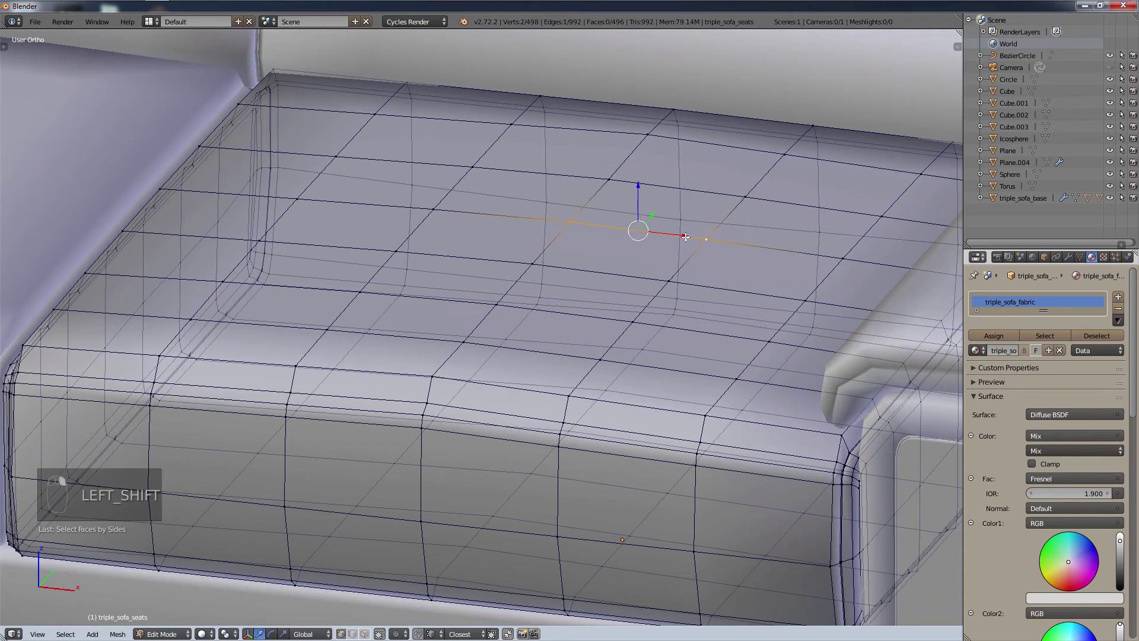
pyautogui.press('w')
pyautogui.click(656, 282)
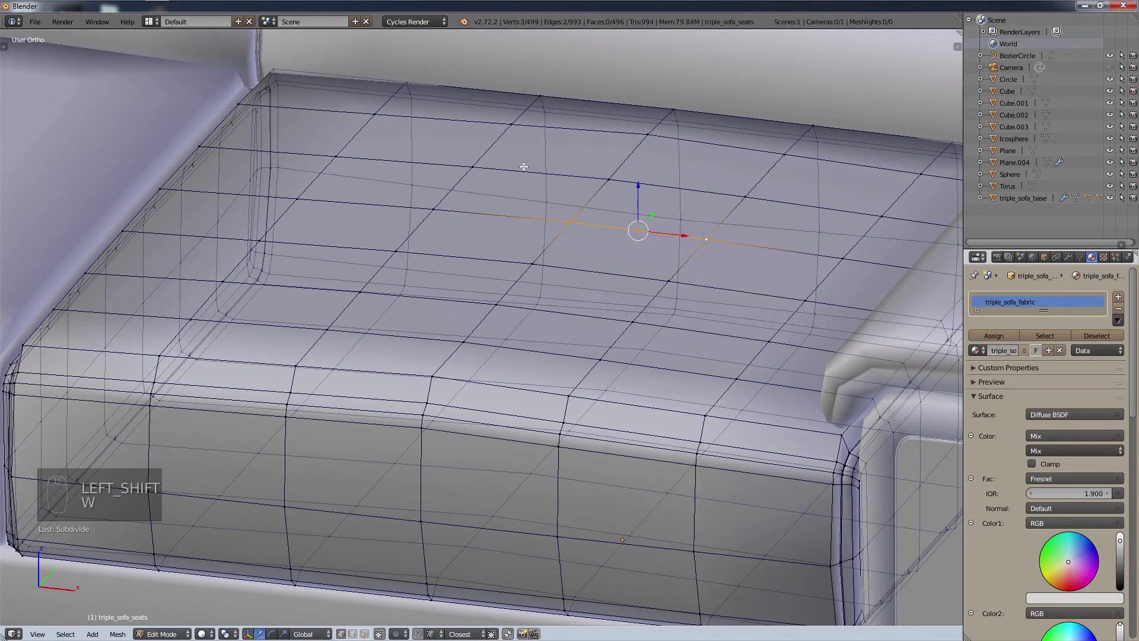
pyautogui.rightClick(468, 168)
pyautogui.keyDown('shift'); pyautogui.rightClick(606, 178); pyautogui.keyUp('shift')
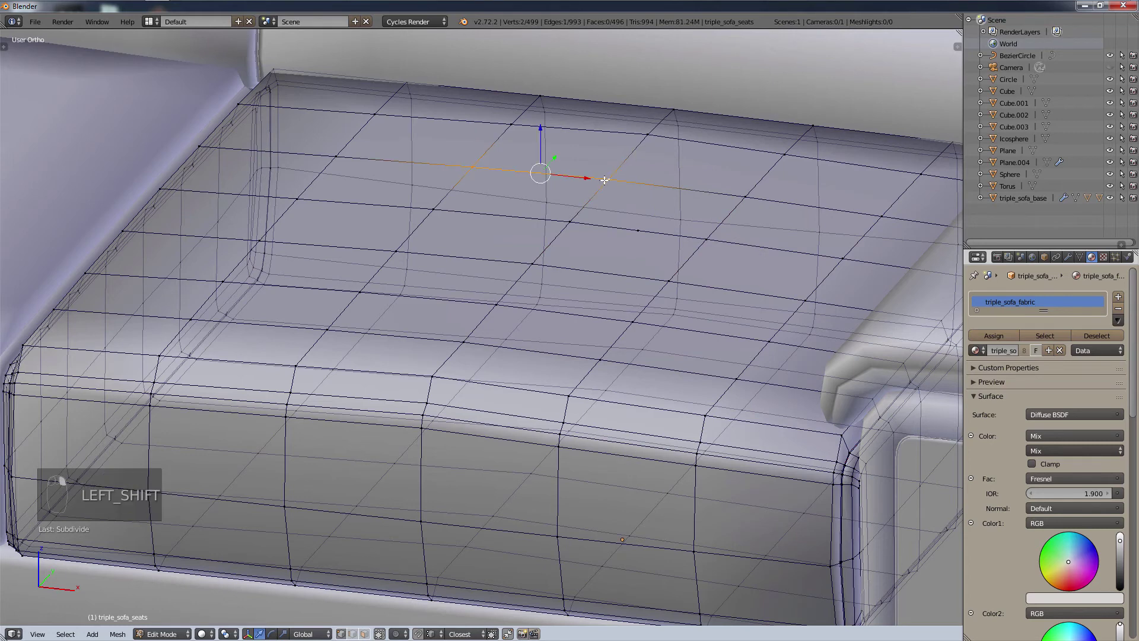
pyautogui.press('w')
pyautogui.click(604, 178)
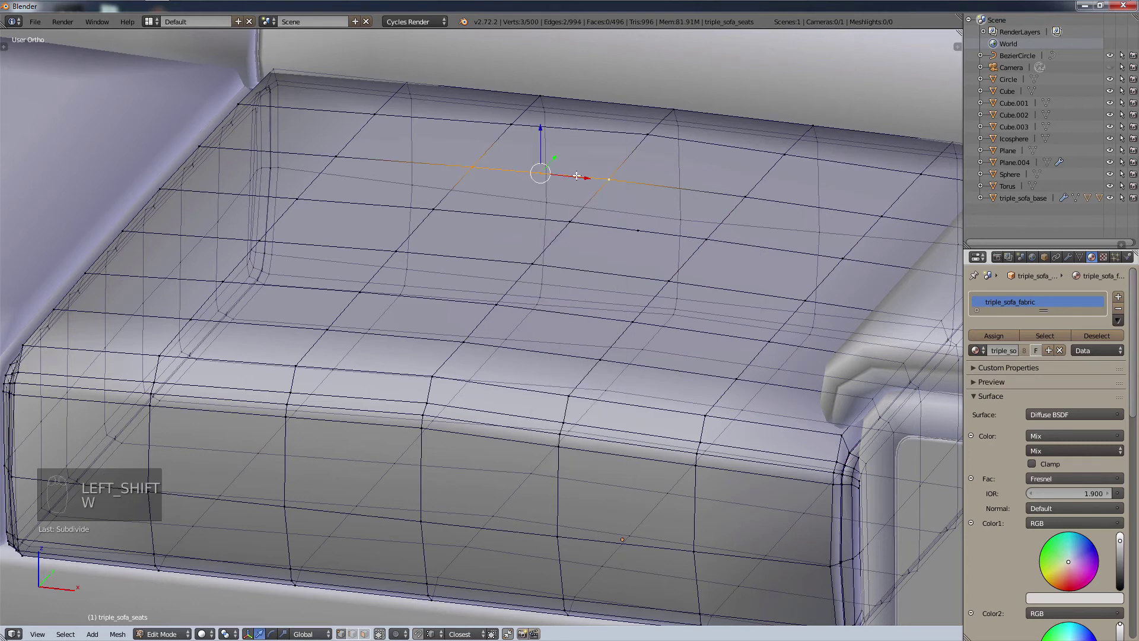
pyautogui.press('g')
pyautogui.rightClick(582, 168)
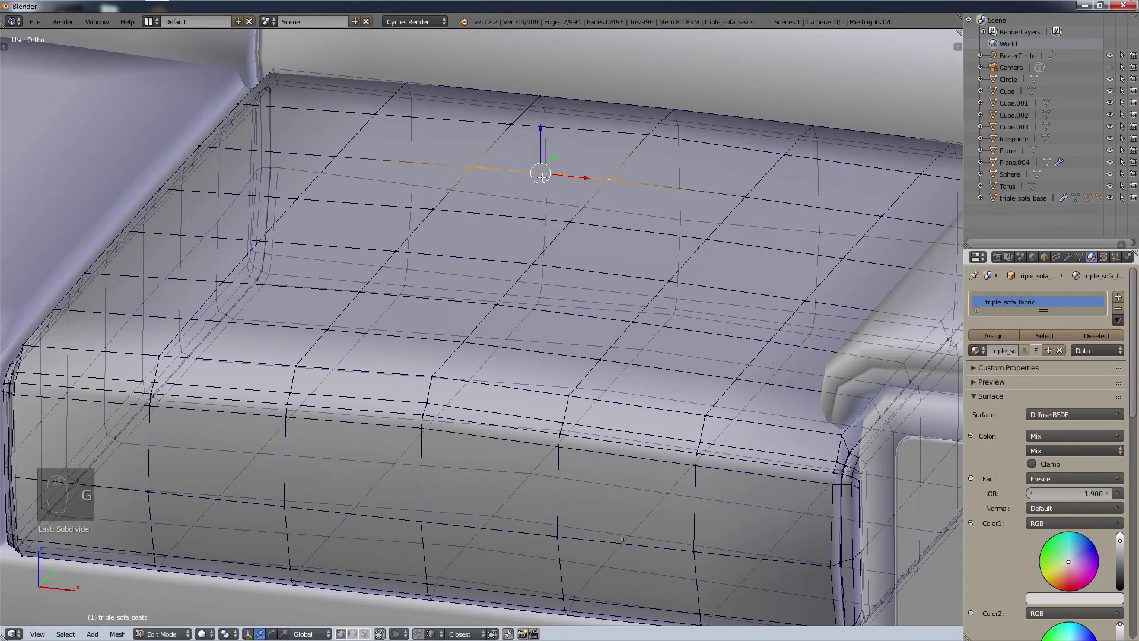
pyautogui.rightClick(552, 177)
pyautogui.press('g')
pyautogui.rightClick(577, 184)
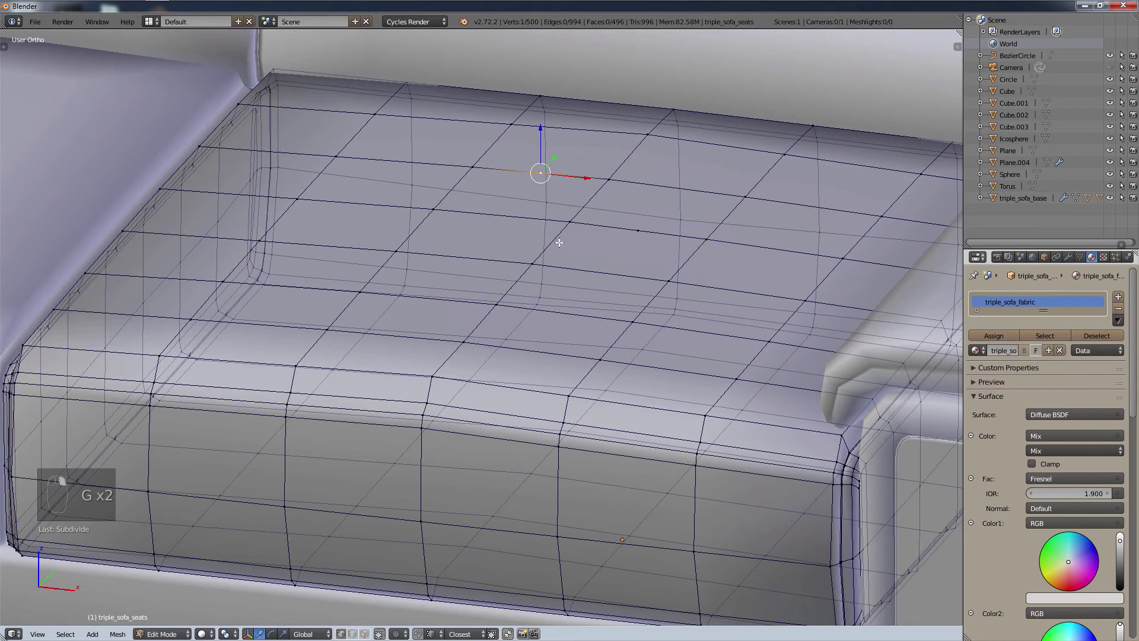
# Step: Subdivide one front-to-back edge on the cushion top by selecting its two end vertices
pyautogui.rightClick(396, 251)
pyautogui.press('shift')
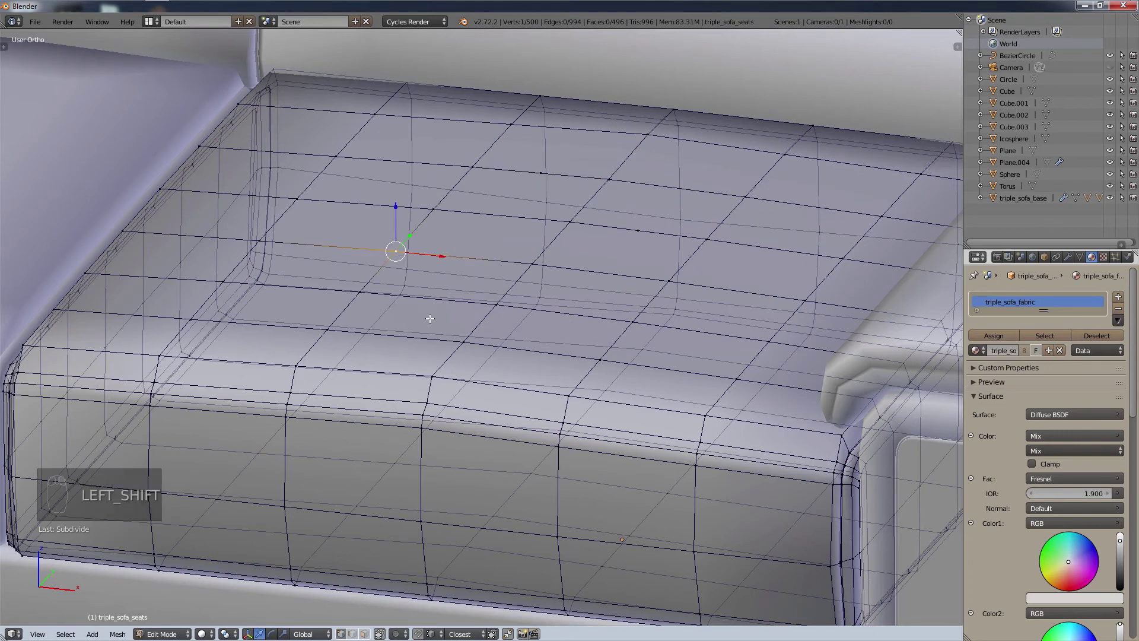
pyautogui.keyDown('shift'); pyautogui.rightClick(359, 295); pyautogui.keyUp('shift')
pyautogui.press('w')
pyautogui.click(359, 295)
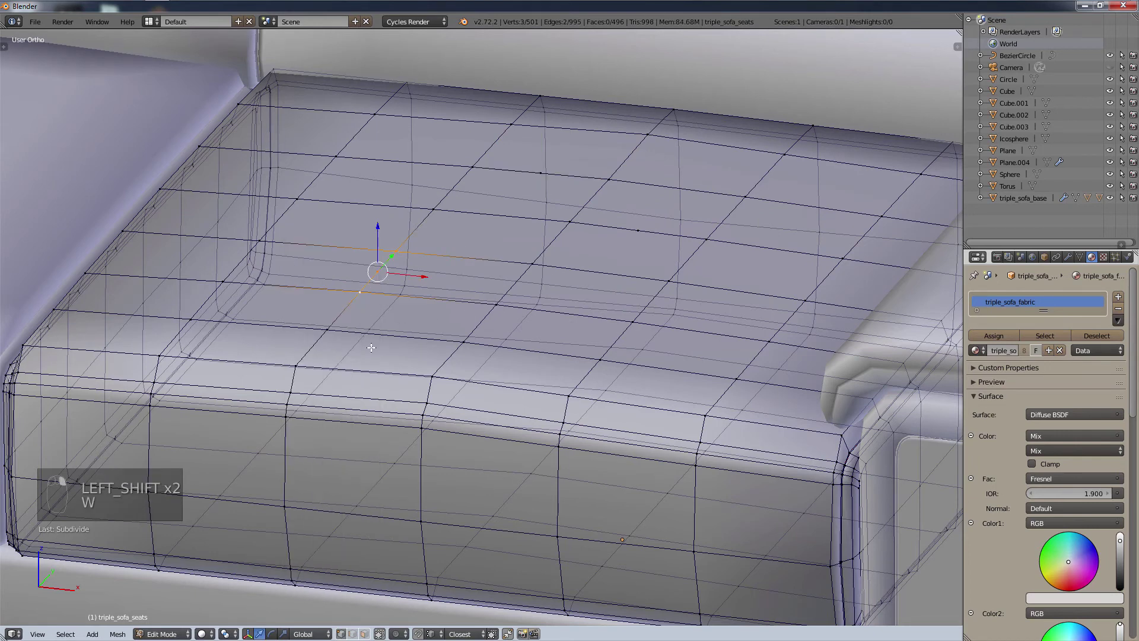
# Step: Select the four corner vertices of one face near the cushion's front edge and subdivide that face
pyautogui.rightClick(464, 341)
pyautogui.keyDown('shift'); pyautogui.rightClick(498, 304); pyautogui.keyUp('shift')
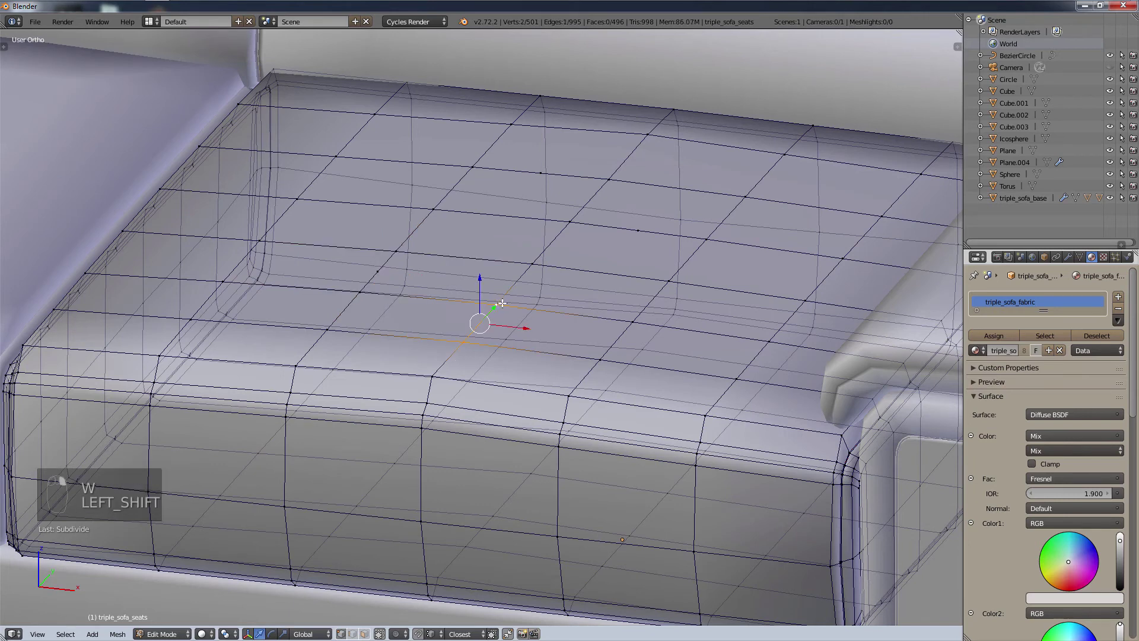
pyautogui.keyDown('shift'); pyautogui.rightClick(622, 327); pyautogui.keyUp('shift')
pyautogui.keyDown('shift'); pyautogui.rightClick(600, 360); pyautogui.keyUp('shift')
pyautogui.press('w')
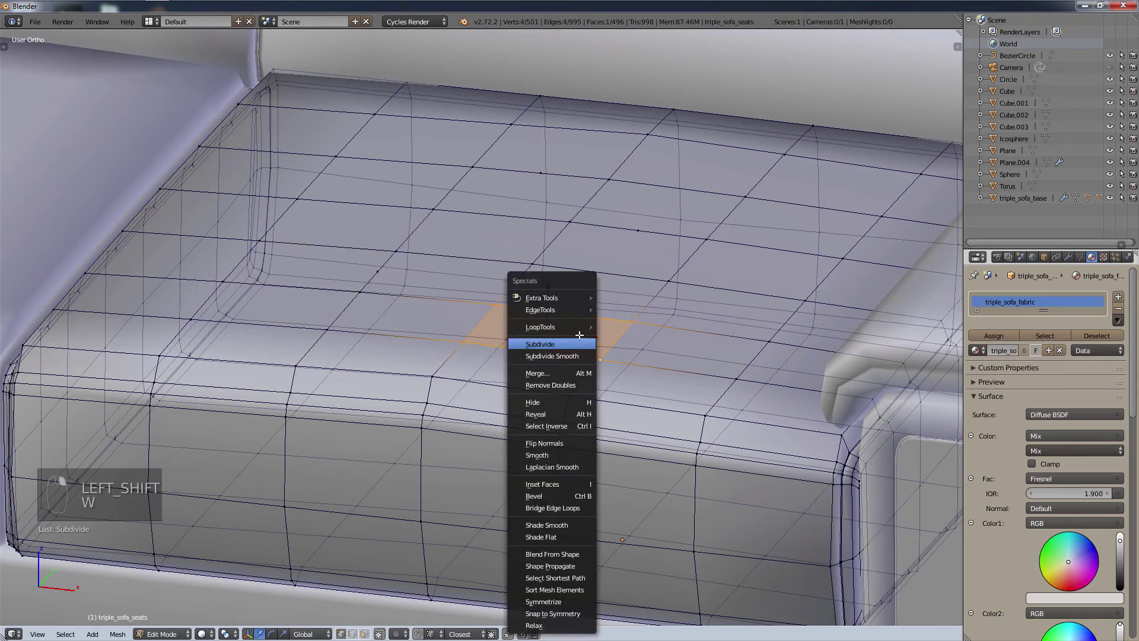
pyautogui.click(569, 339)
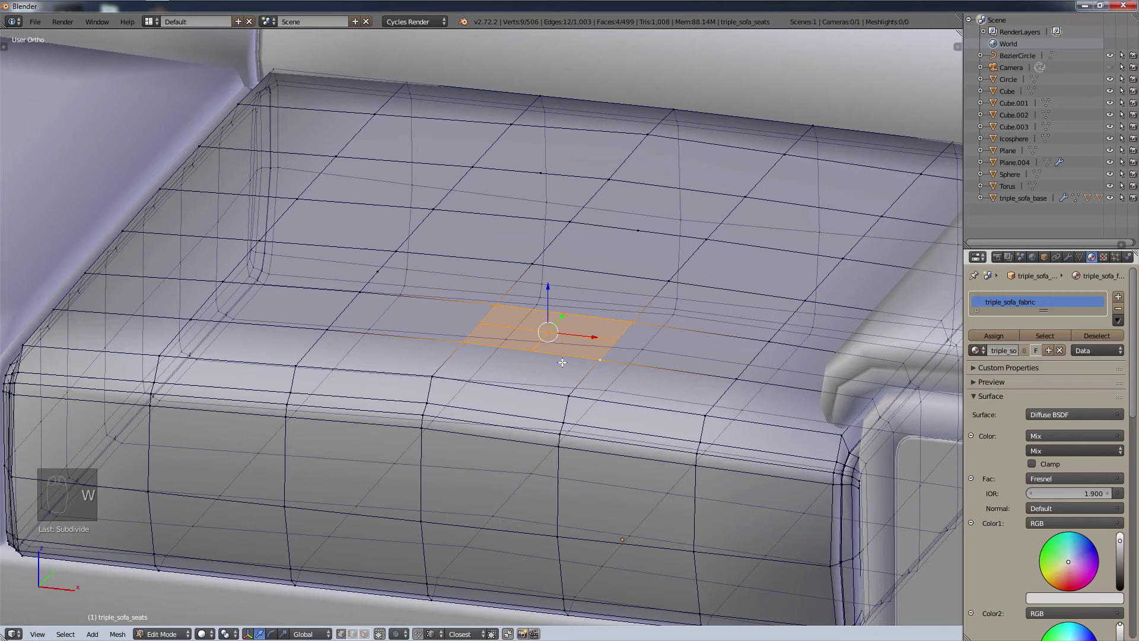
# Step: Subdivide the edge from the small grid's centre vertex to its left midpoint vertex twice
pyautogui.rightClick(546, 337)
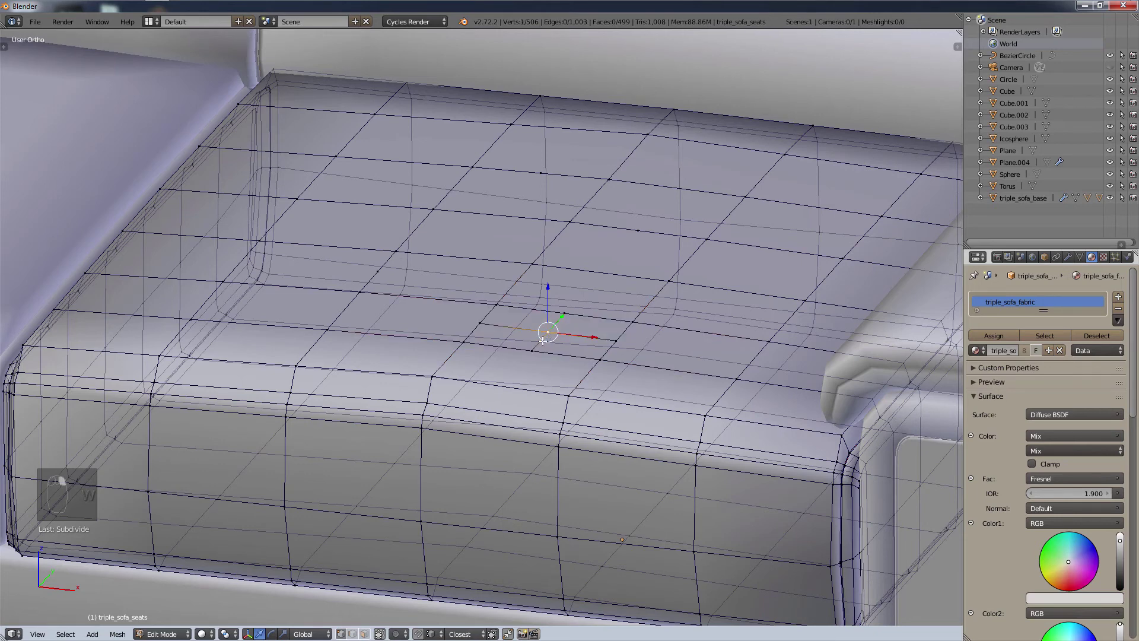
pyautogui.keyDown('shift'); pyautogui.rightClick(488, 325); pyautogui.keyUp('shift')
pyautogui.press('w')
pyautogui.click(486, 325)
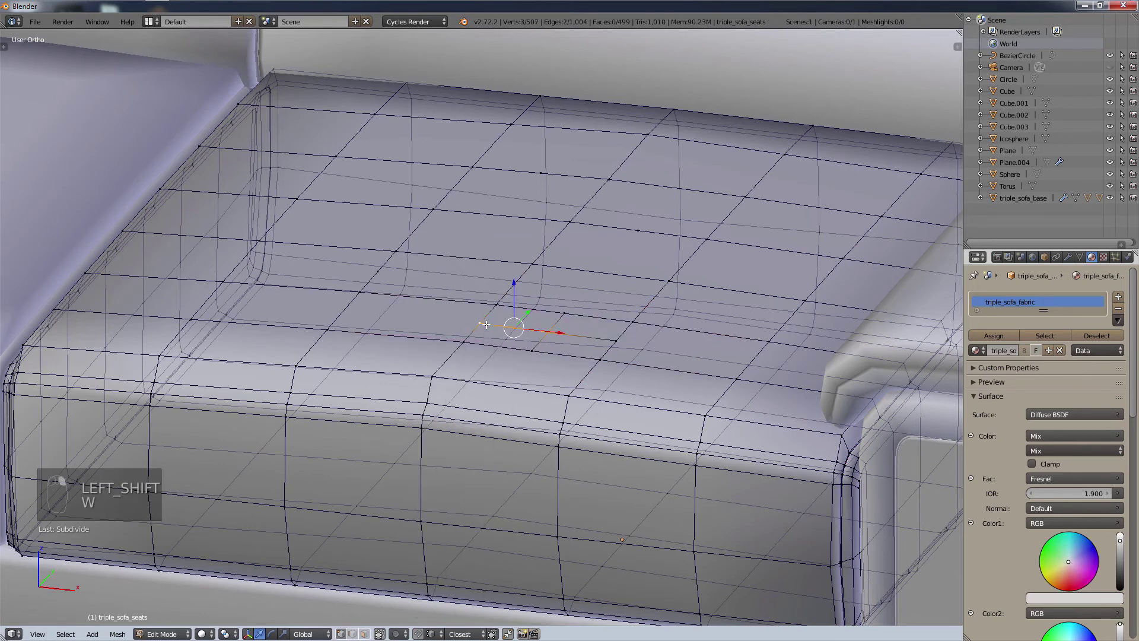
pyautogui.press('w')
pyautogui.click(484, 325)
# Step: Subdivide the edge between the small grid's front midpoint vertex and its centre vertex
pyautogui.rightClick(534, 342)
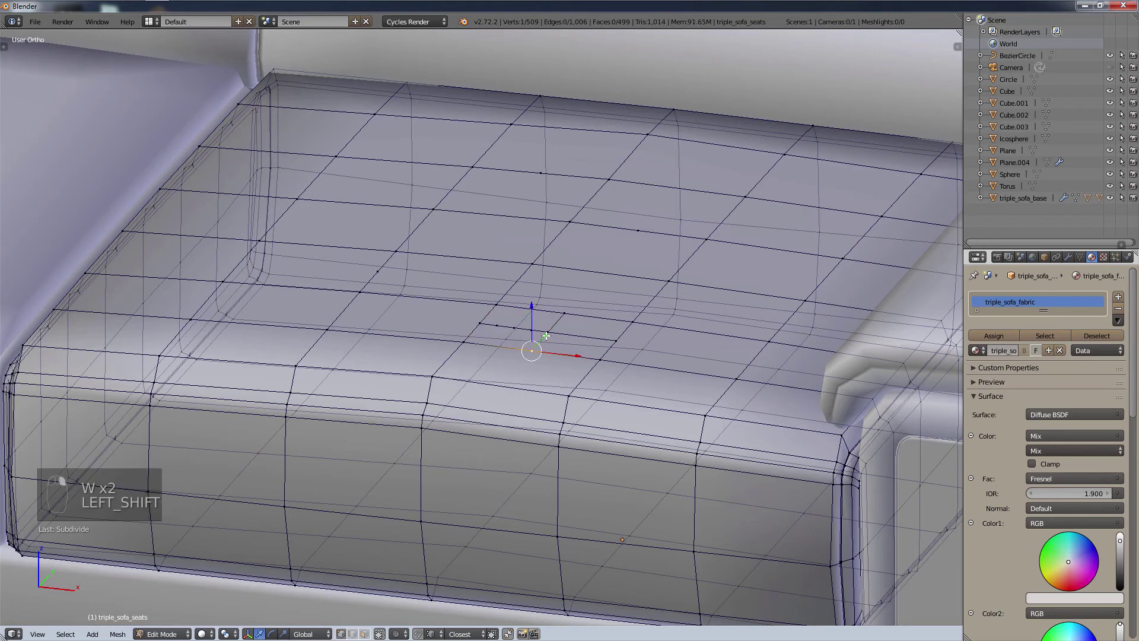
pyautogui.keyDown('shift'); pyautogui.rightClick(545, 334); pyautogui.keyUp('shift')
pyautogui.press('w')
pyautogui.click(543, 331)
pyautogui.scroll(-5, 512, 402)
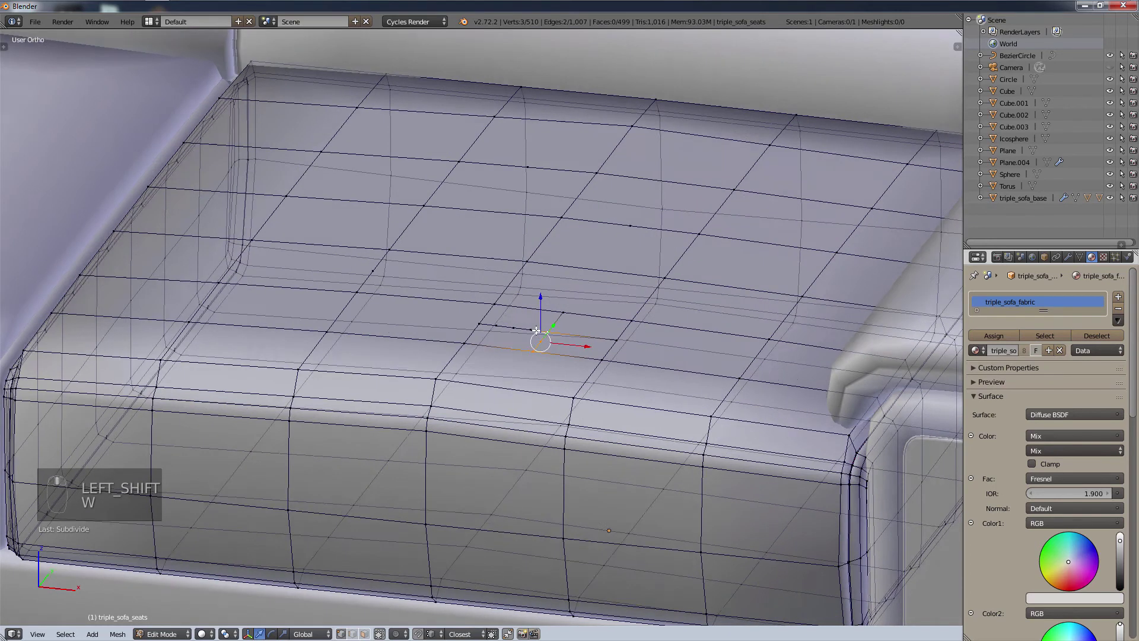
# Step: Deselect everything and select the cushion's faces with more than four vertices using Select Faces by Sides
pyautogui.press('a')
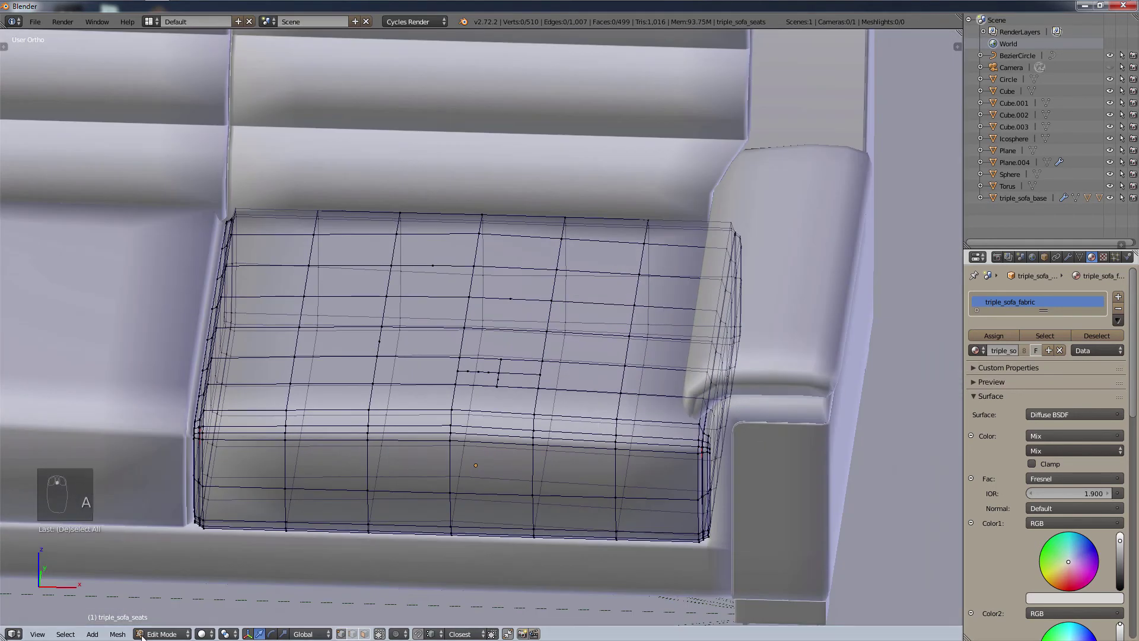
pyautogui.click(65, 634)
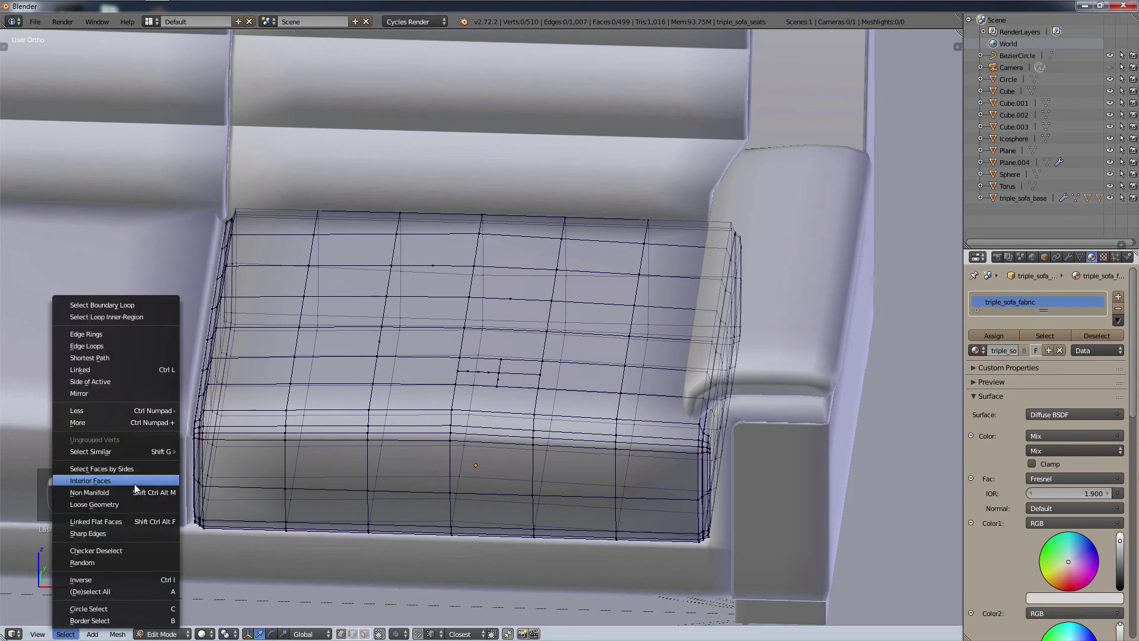
pyautogui.click(131, 469)
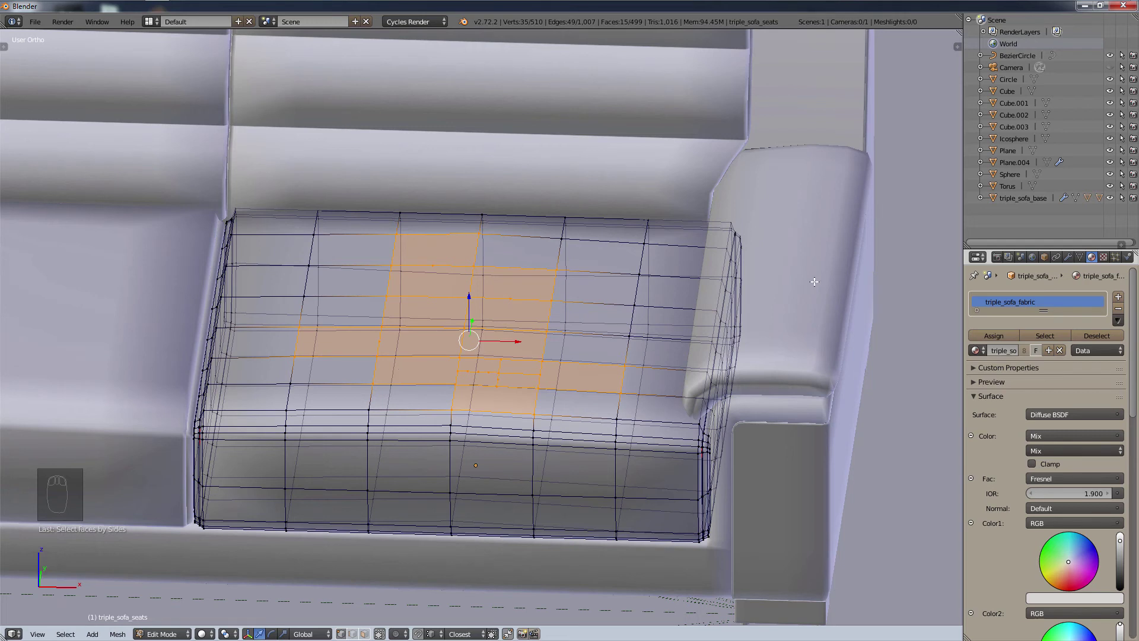
# Step: Set Select Faces by Sides to Equal To, trying 3 vertices before selecting the cushion's faces with exactly 4 vertices
pyautogui.press('F6')
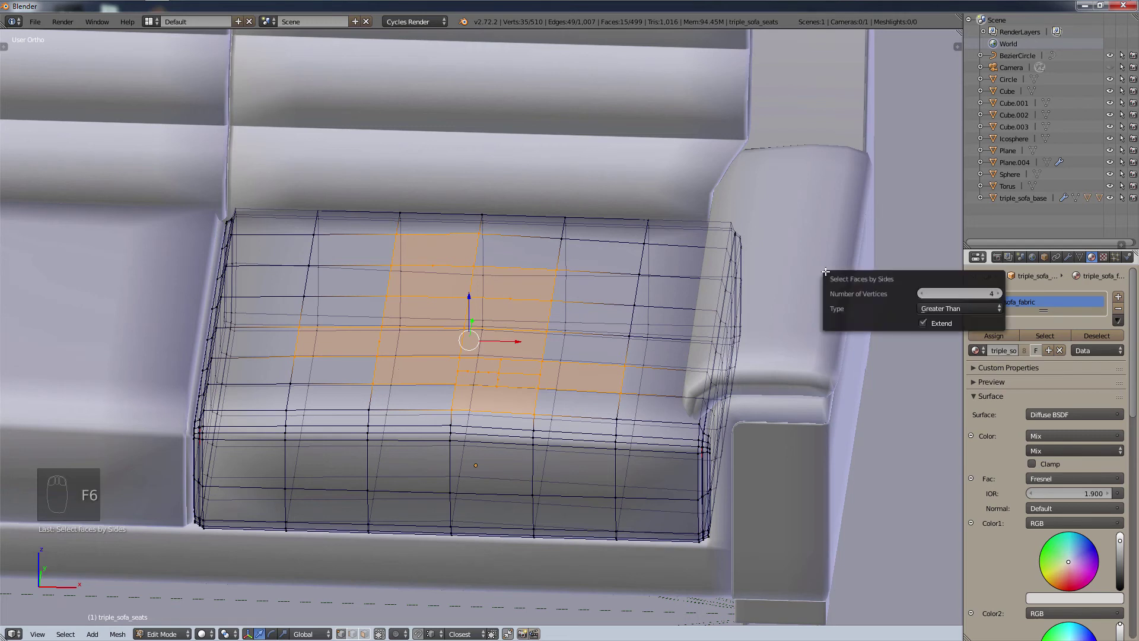
pyautogui.click(924, 295)
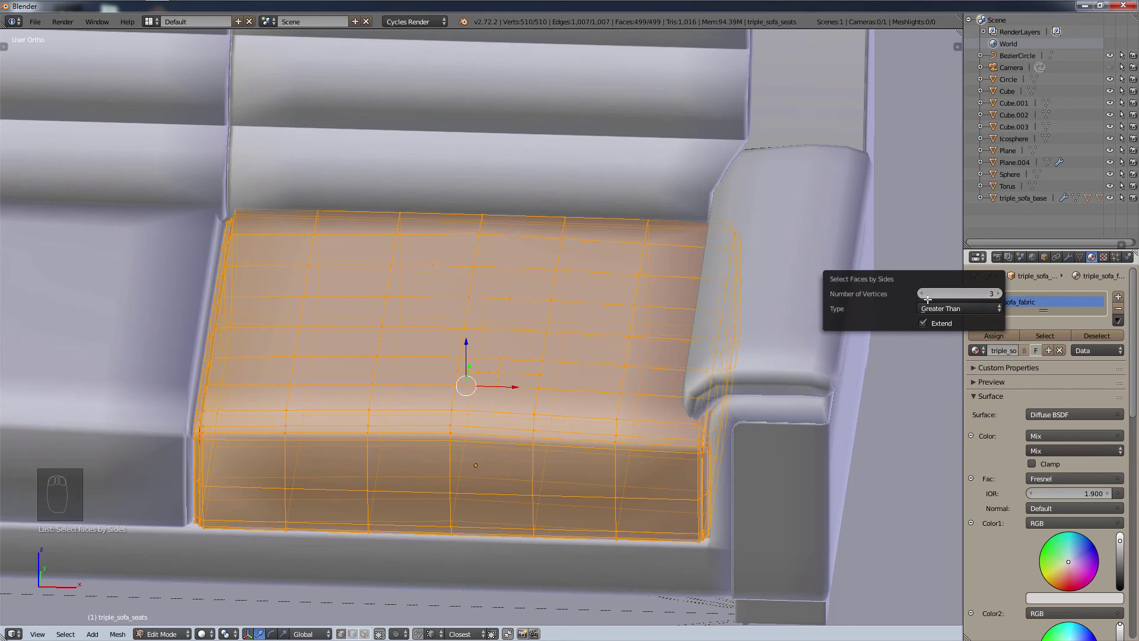
pyautogui.click(943, 308)
pyautogui.click(947, 277)
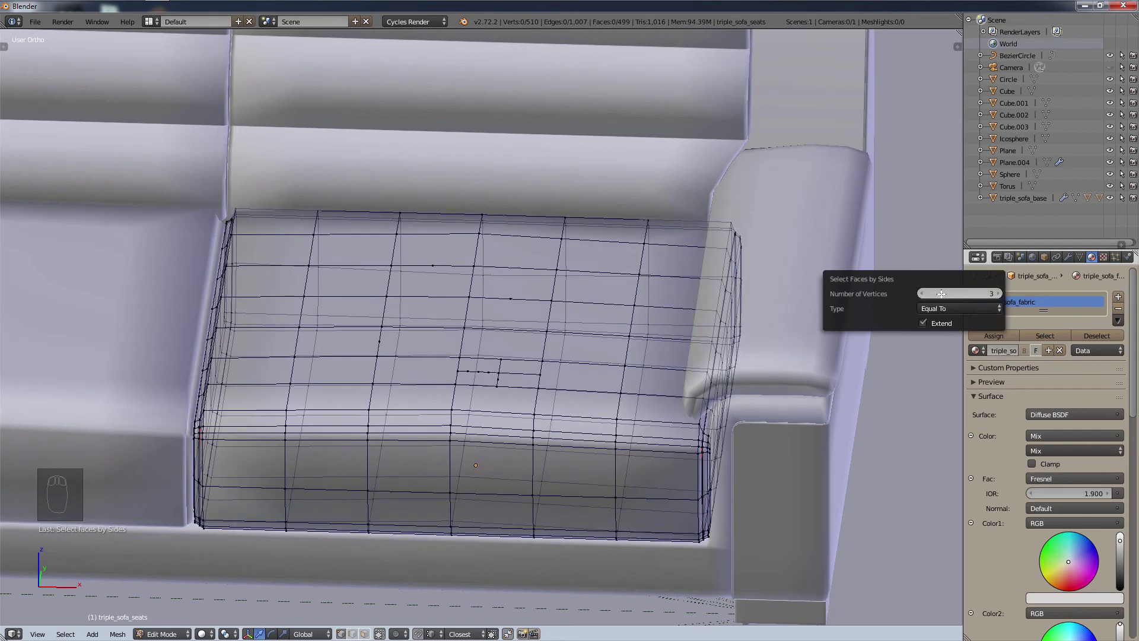
pyautogui.click(997, 293)
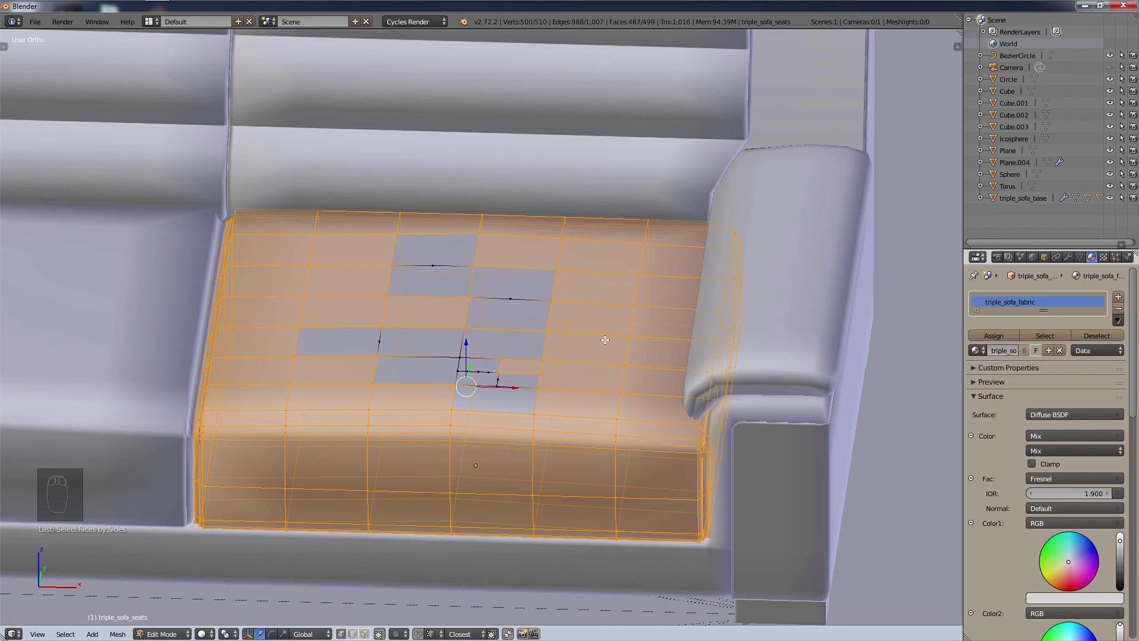
# Step: Switch the face-side comparison to Greater Than for 4 vertices and return it to Equal To
pyautogui.press('F6')
pyautogui.click(727, 376)
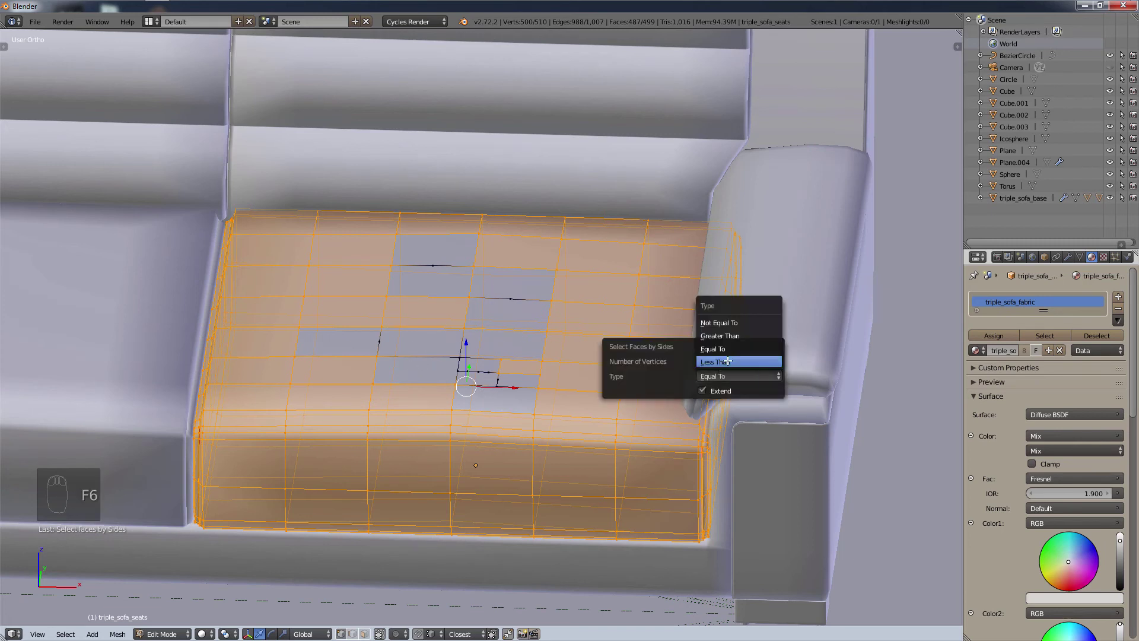
pyautogui.click(743, 336)
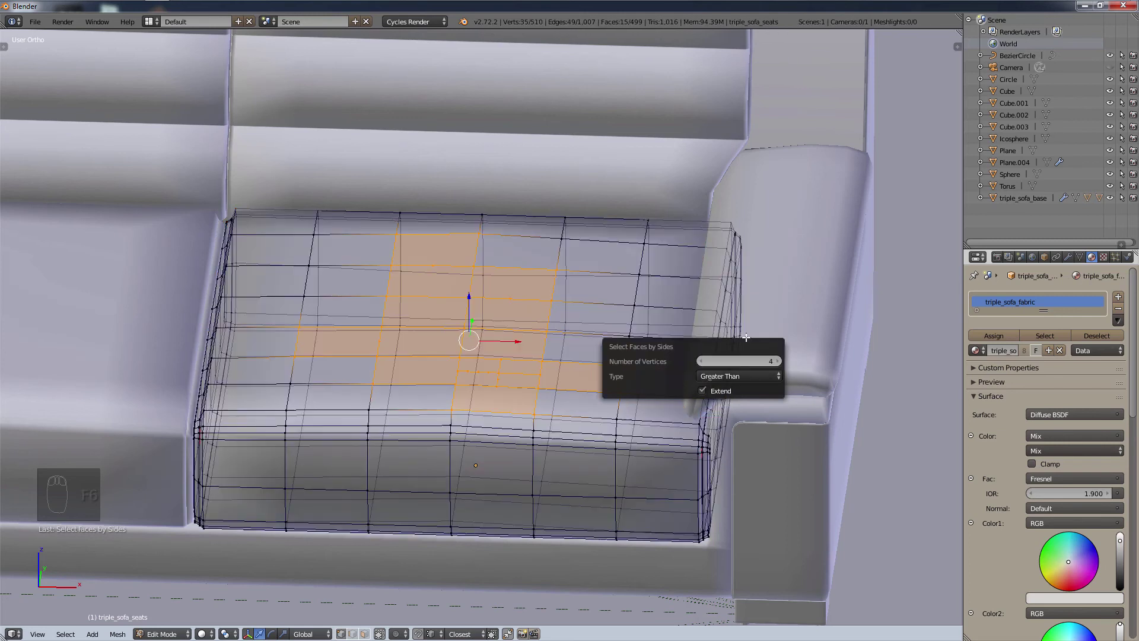
pyautogui.click(740, 373)
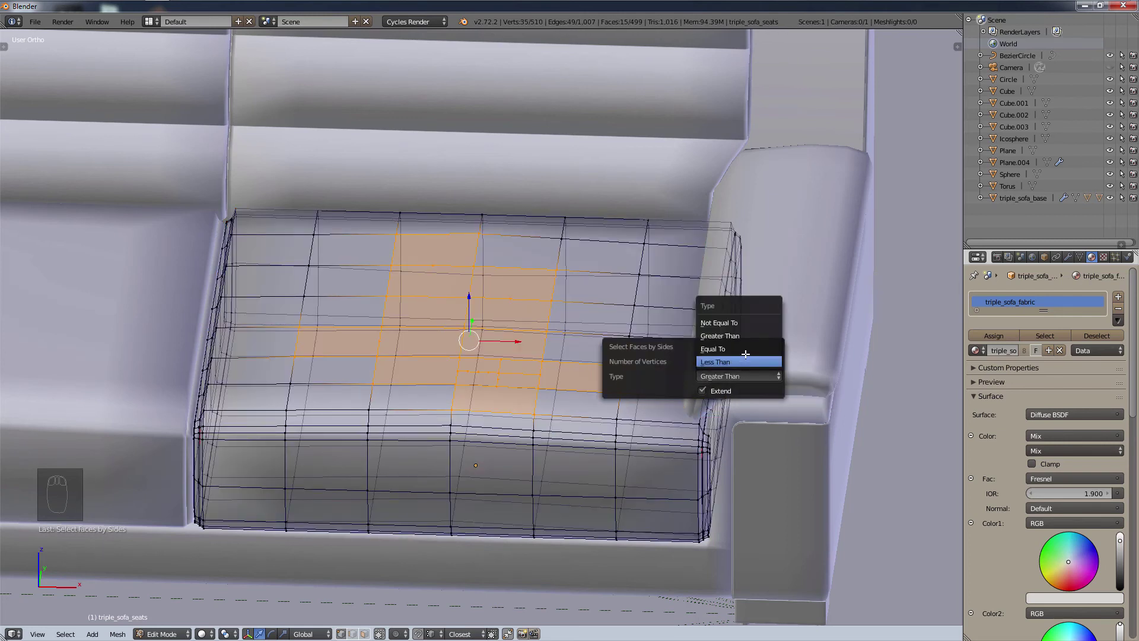
pyautogui.click(746, 349)
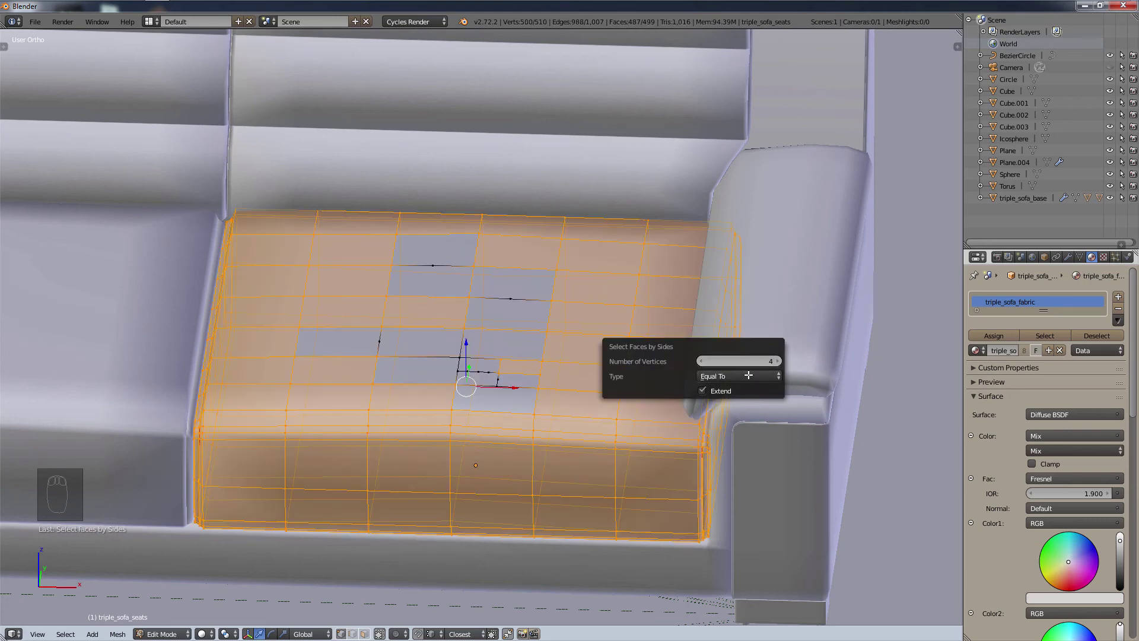
# Step: Try the Less Than and Greater Than comparisons with 4 vertices, and restore the Equal To selection
pyautogui.click(748, 375)
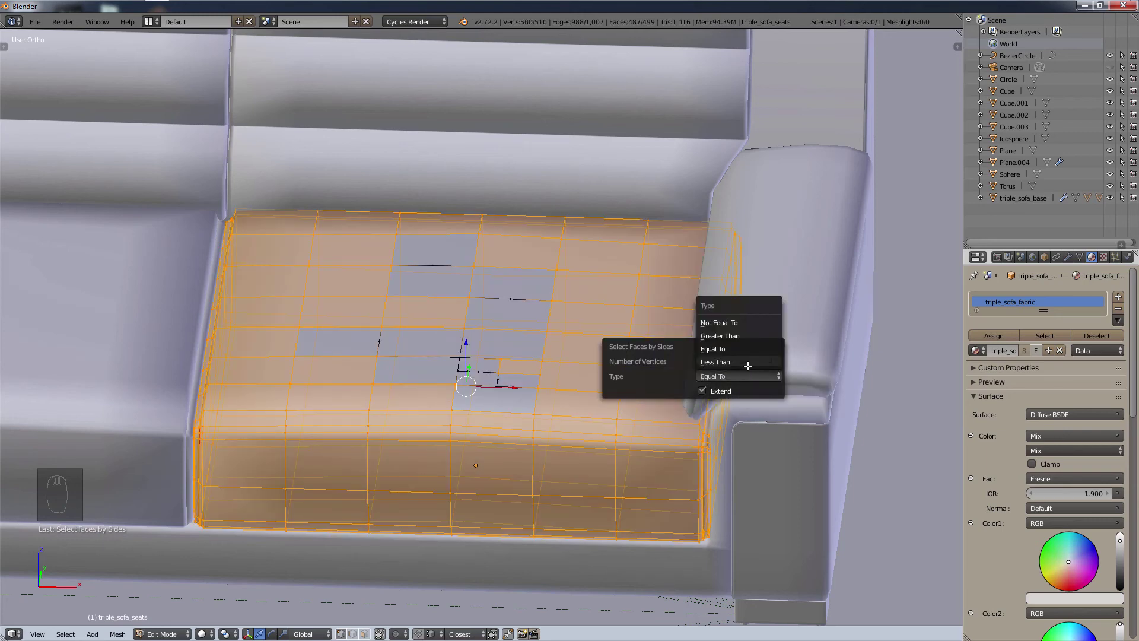
pyautogui.click(748, 362)
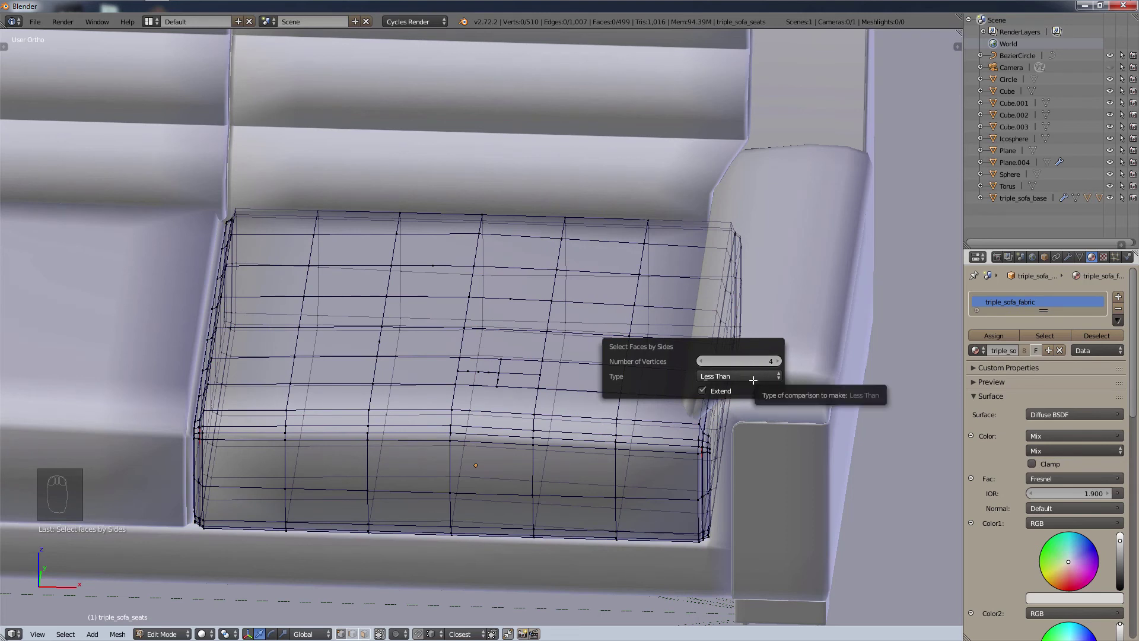
pyautogui.click(753, 378)
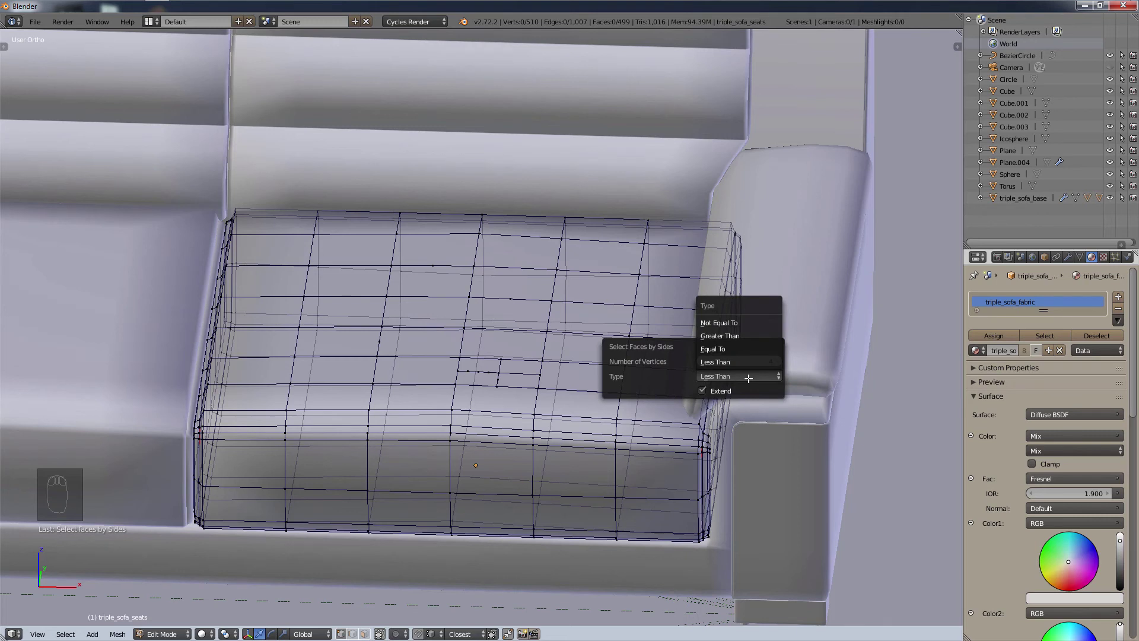
pyautogui.click(754, 336)
pyautogui.click(754, 377)
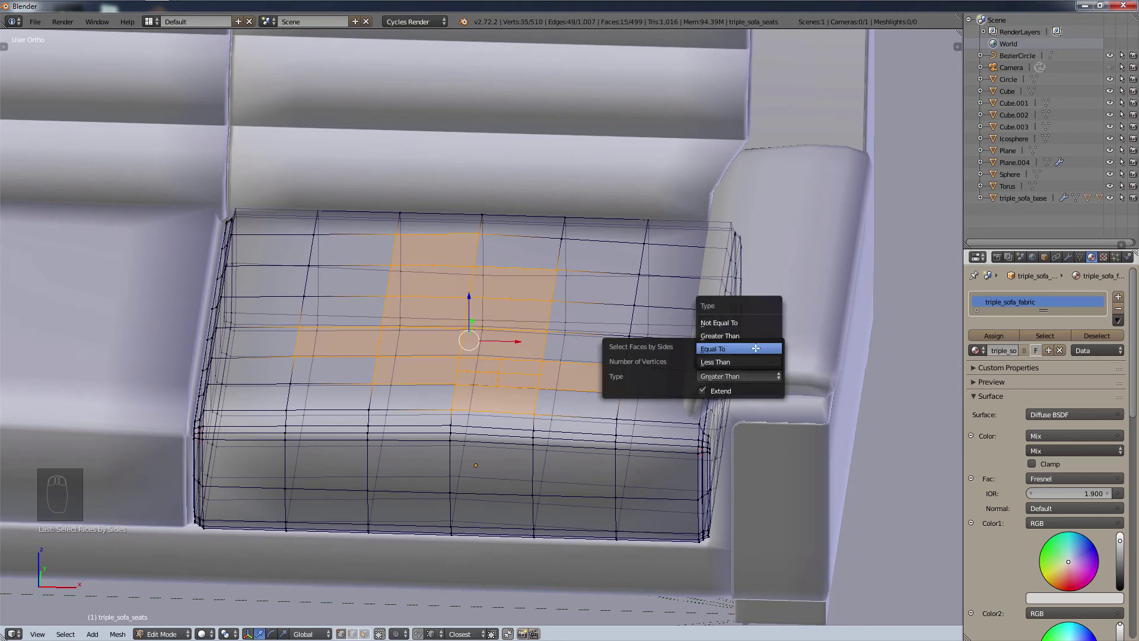
pyautogui.click(756, 349)
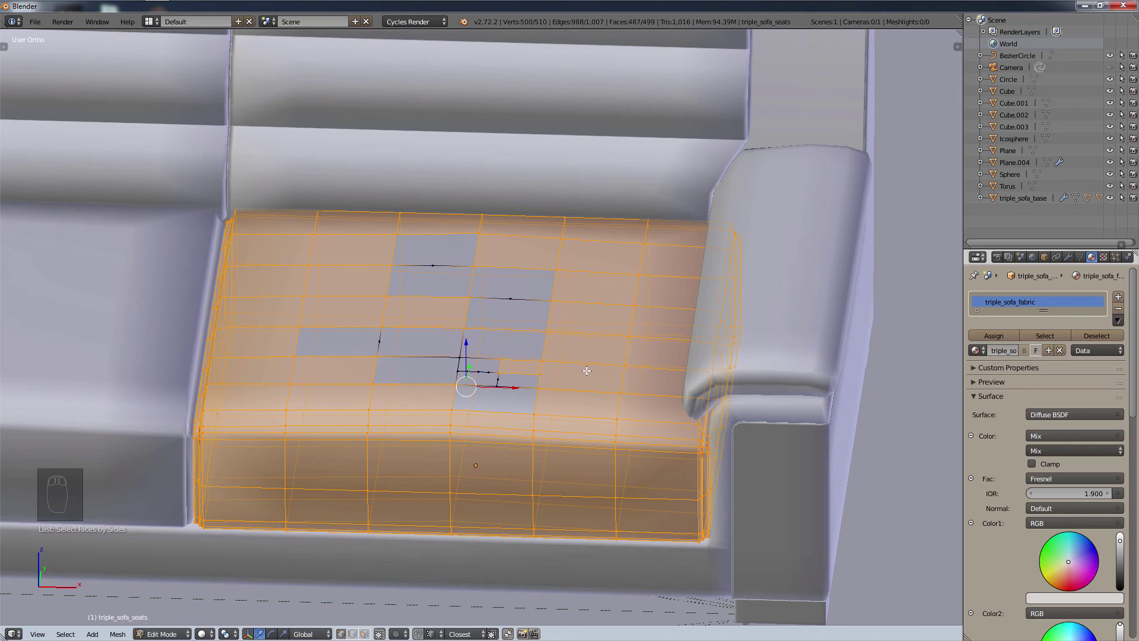
# Step: Start a render of the whole scene to preview it, and return to the 3D view
pyautogui.scroll(-10, 606, 362)
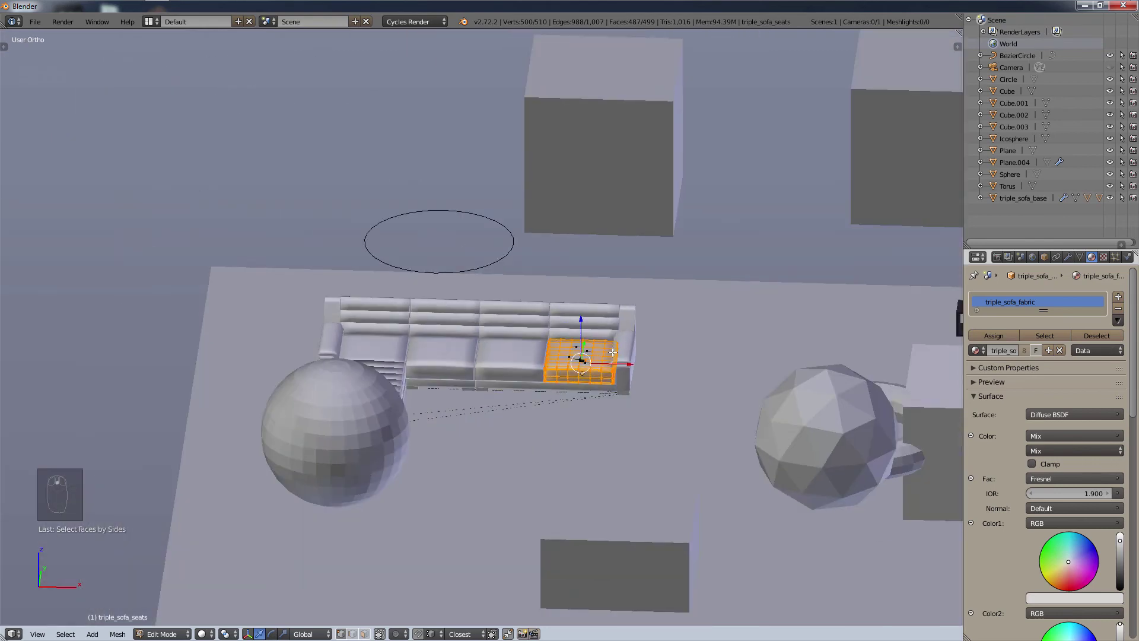
pyautogui.scroll(5, 613, 353)
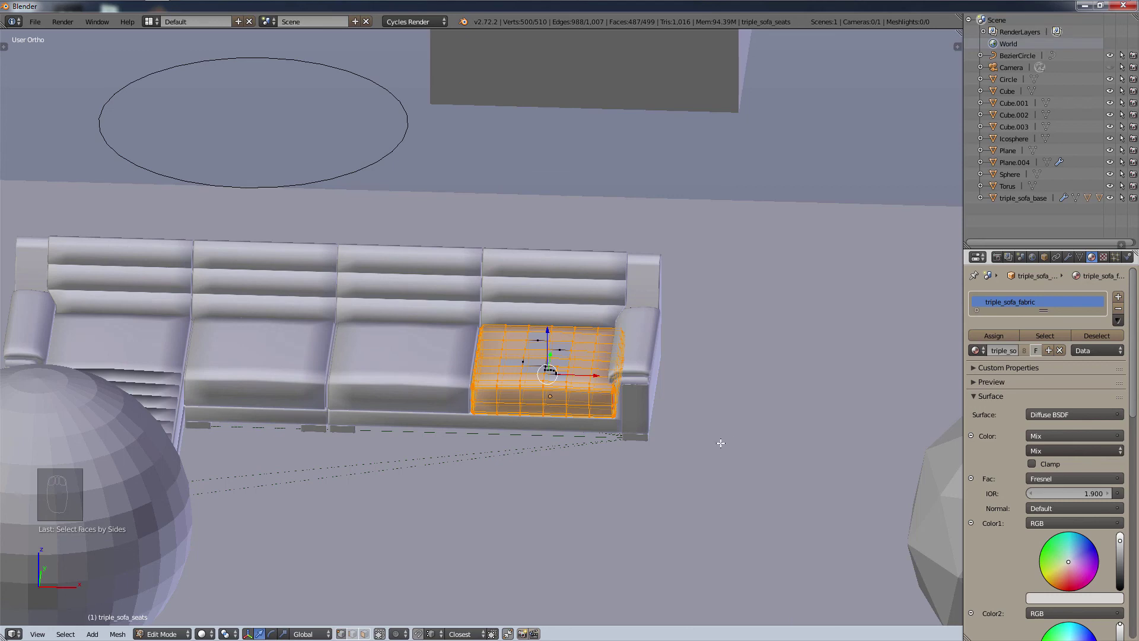
pyautogui.scroll(-2, 665, 416)
pyautogui.moveTo(677, 409); pyautogui.dragTo(673, 310, button='middle')
pyautogui.scroll(-4, 738, 371)
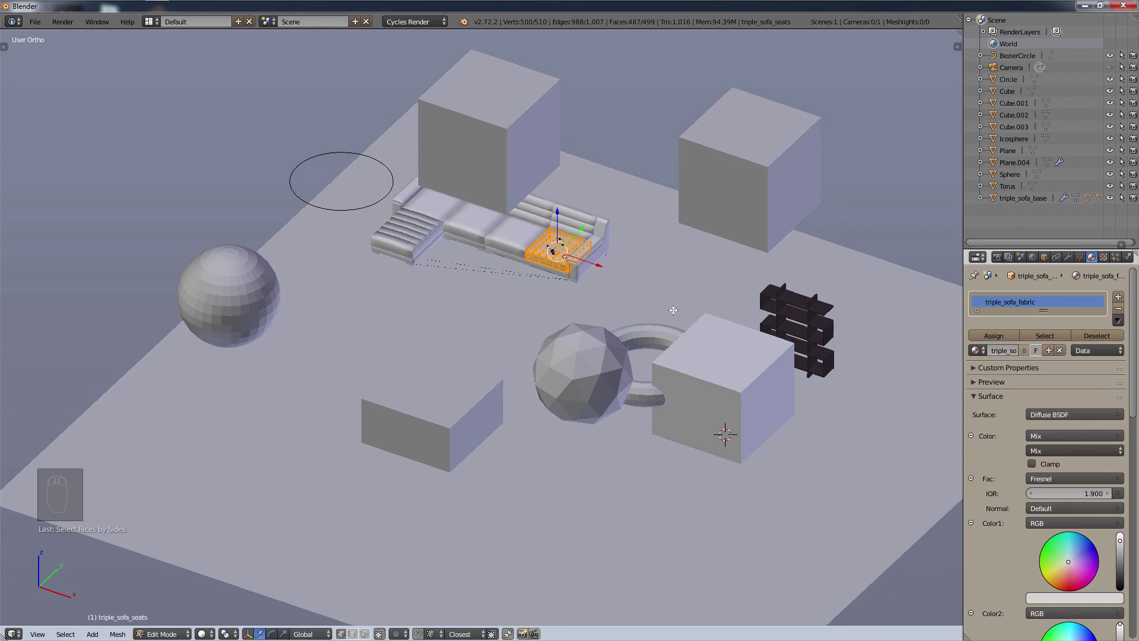
pyautogui.press('F12')
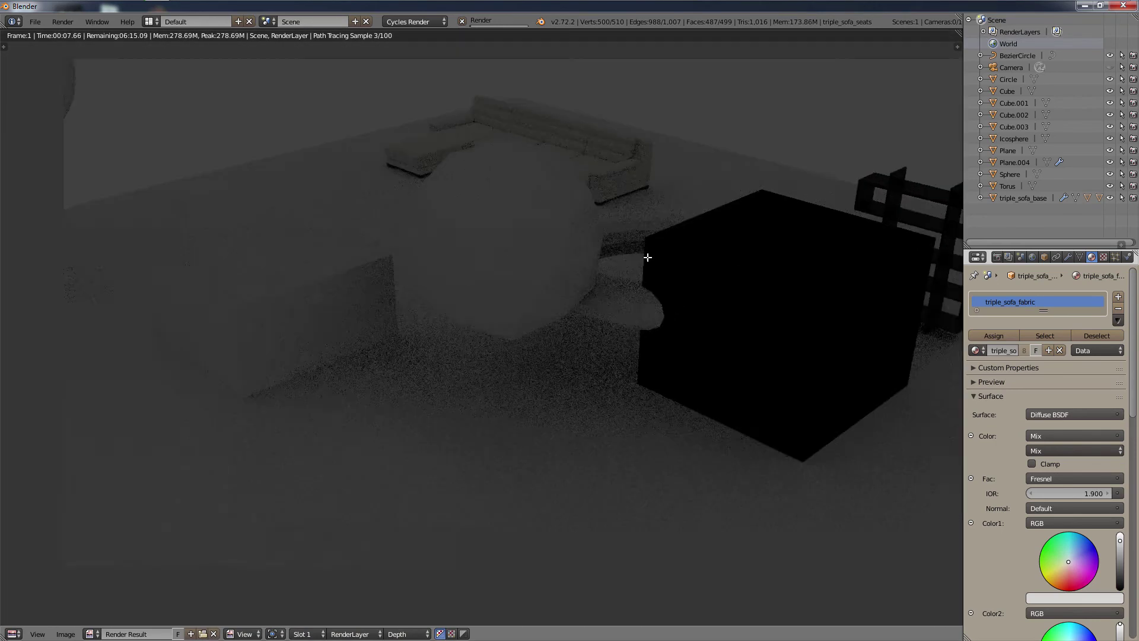
pyautogui.scroll(-1, 648, 257)
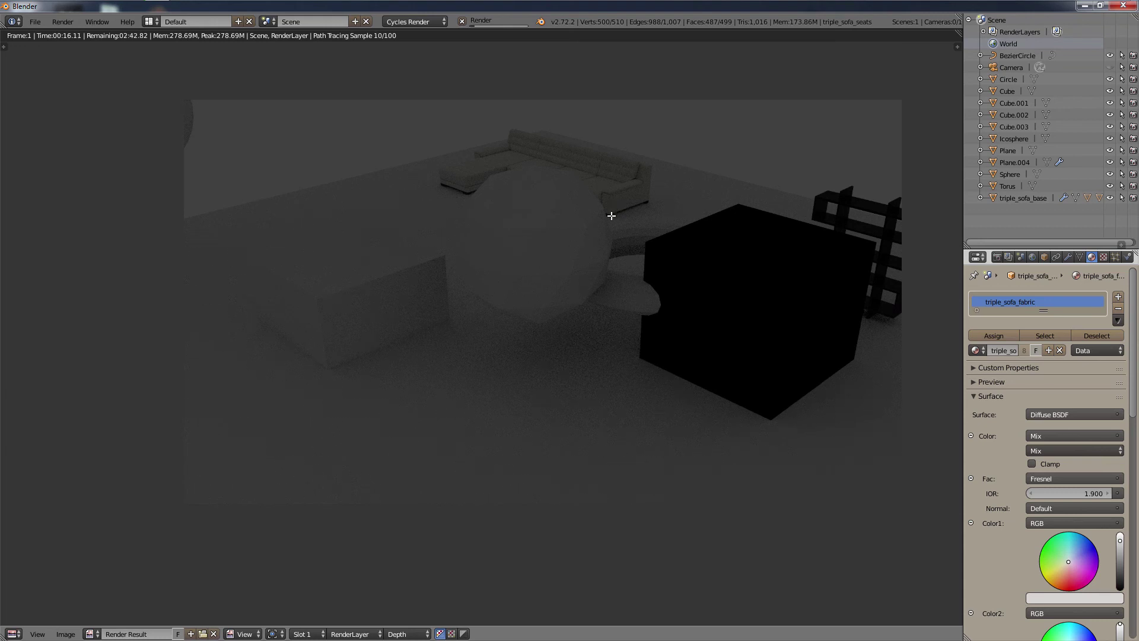
pyautogui.press('F11')
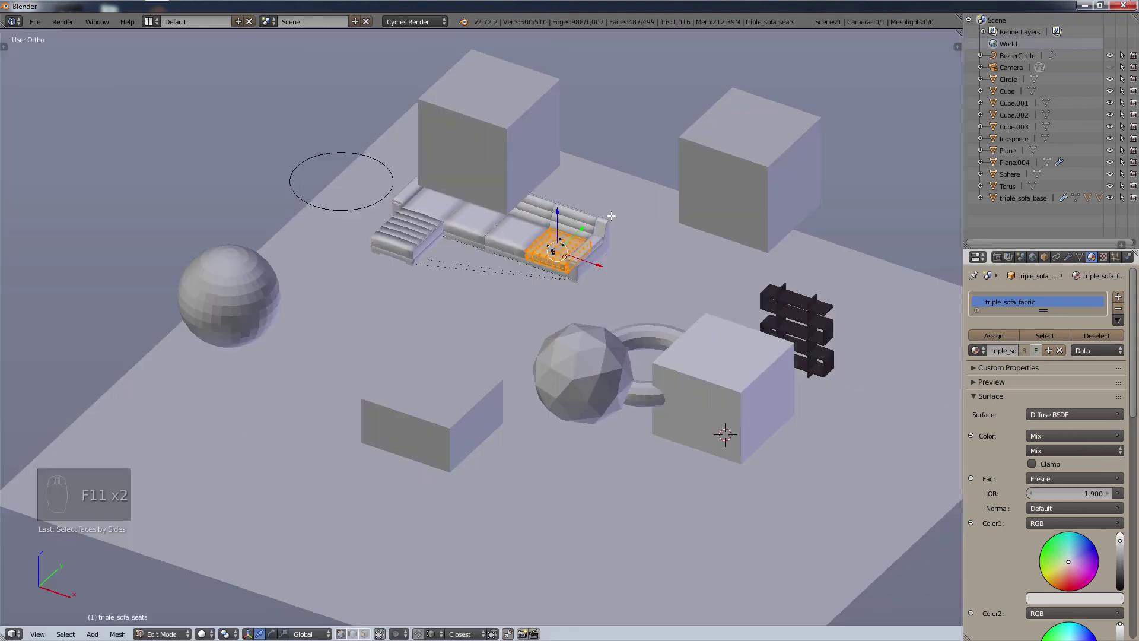